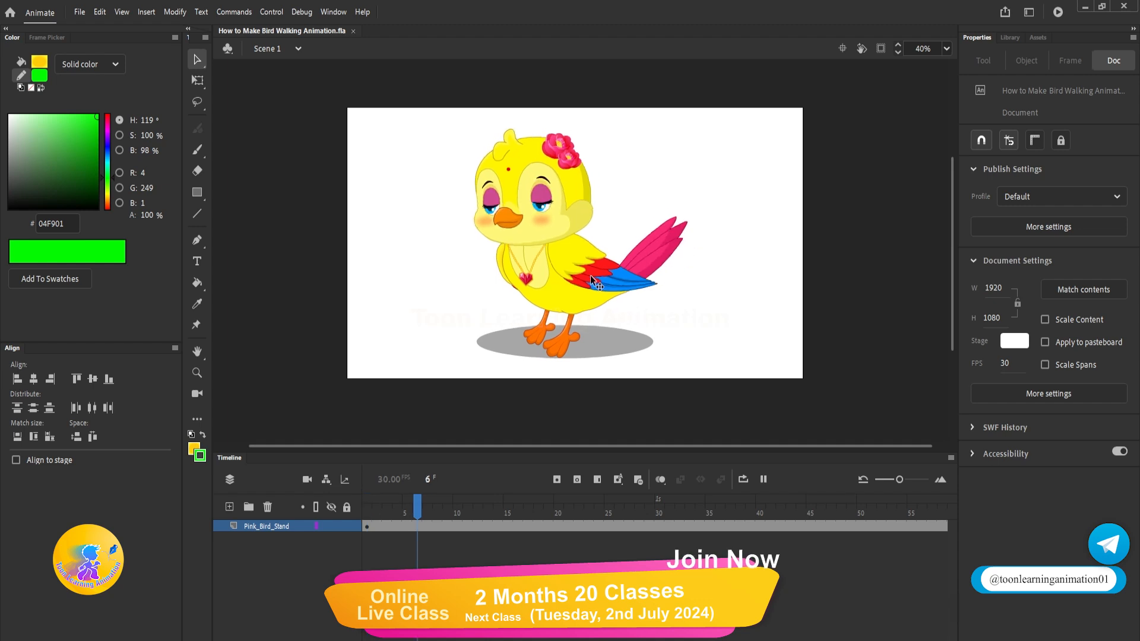
Preview the standing animation in the scene and inside the opened Pink Bird Stand symbol, with the timeline enlarged to show all layers.
key("Return")
key("shift+comma")
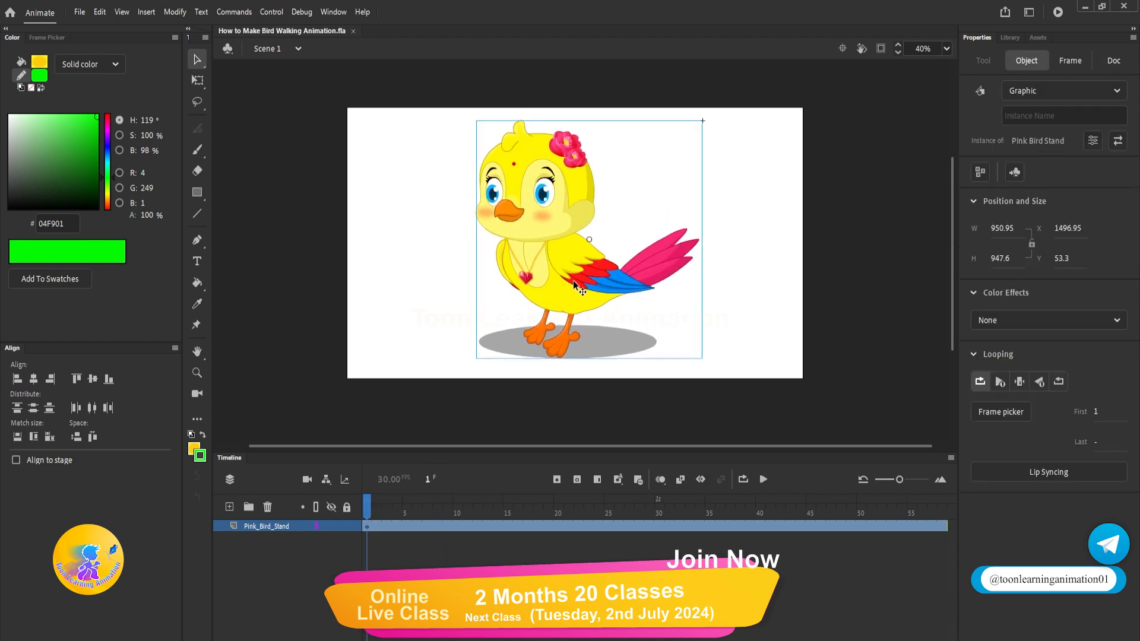
double_click(585, 289)
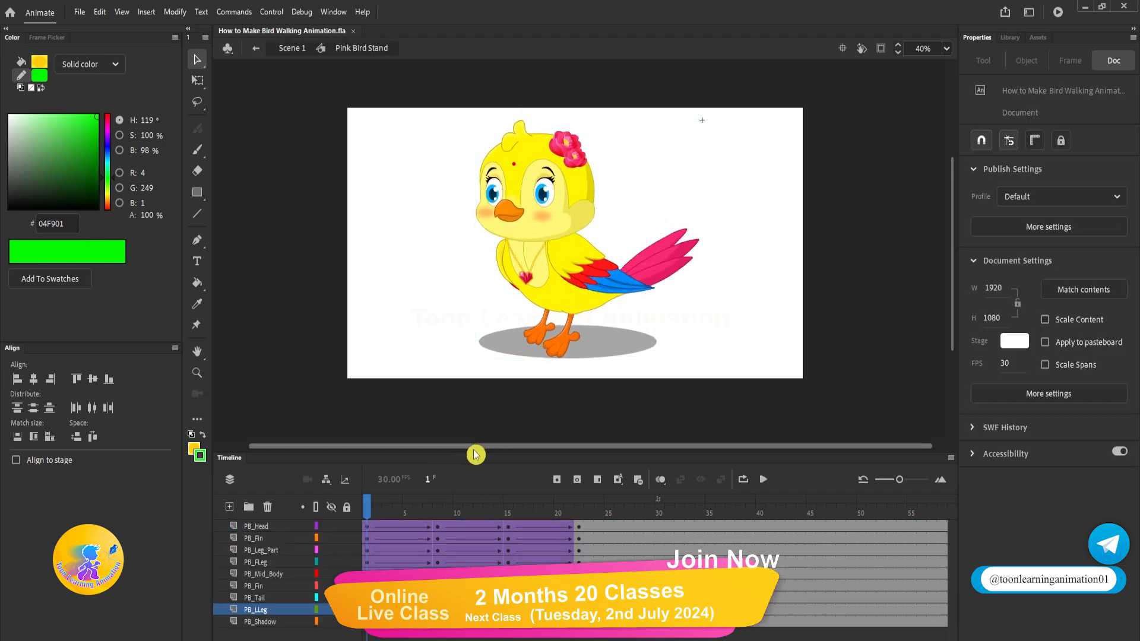
left_click_drag(470, 453, 475, 435)
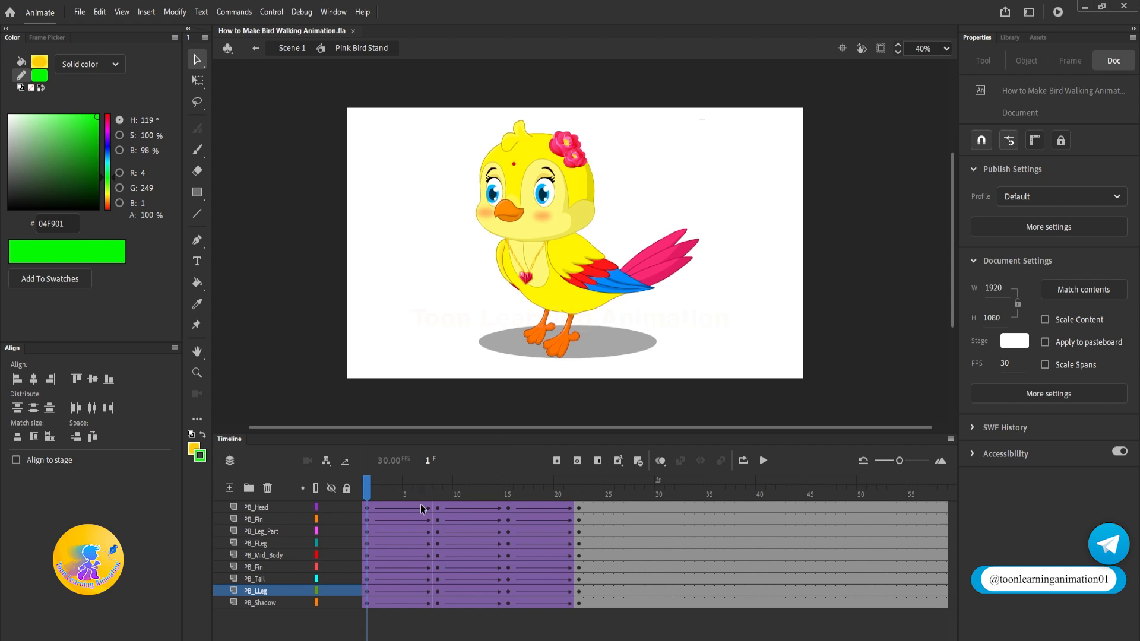
key("Return")
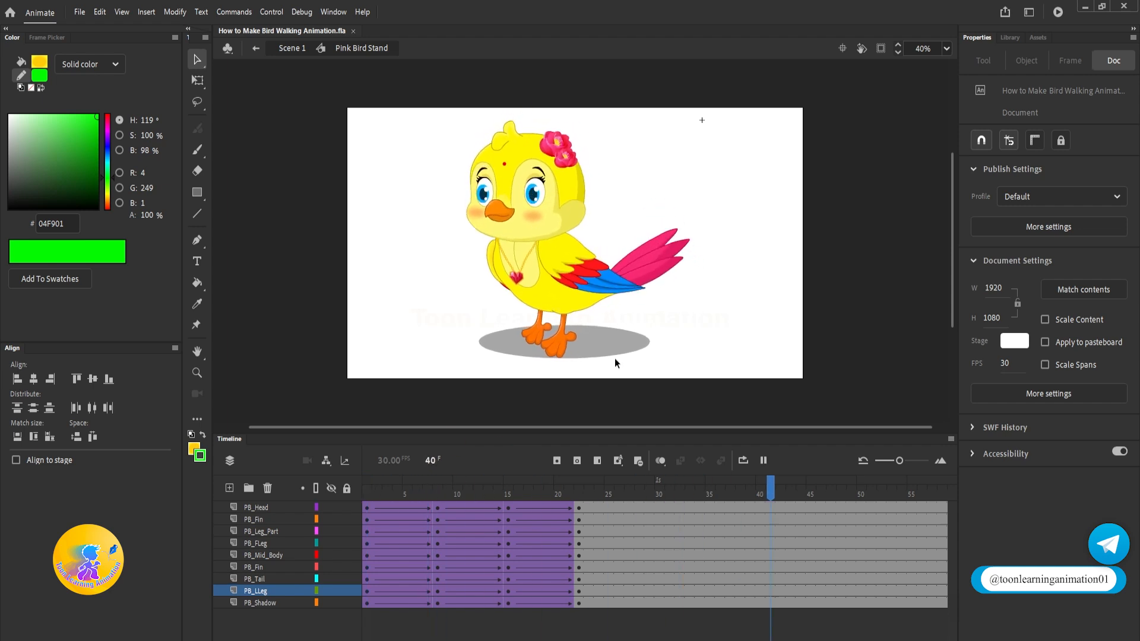
key("Return")
Remove the classic tweens and the extra keyframes from all layers of Pink Bird Stand, keeping only the frame 1 keyframes.
left_click_drag(422, 510, 1128, 602)
right_click(577, 550)
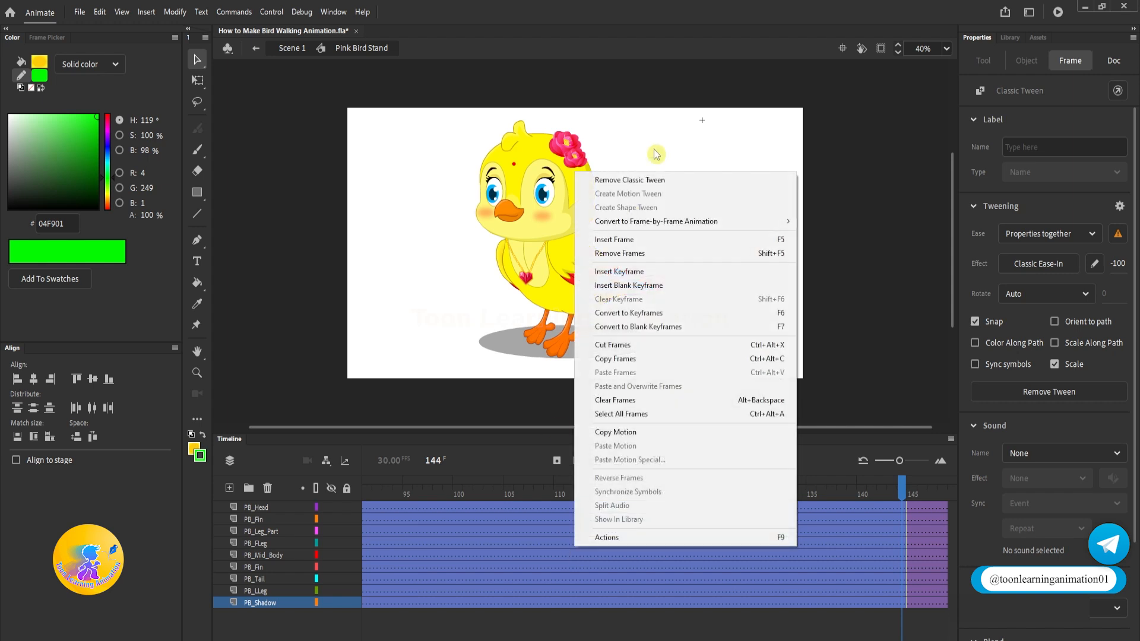
left_click(643, 179)
left_click(750, 181)
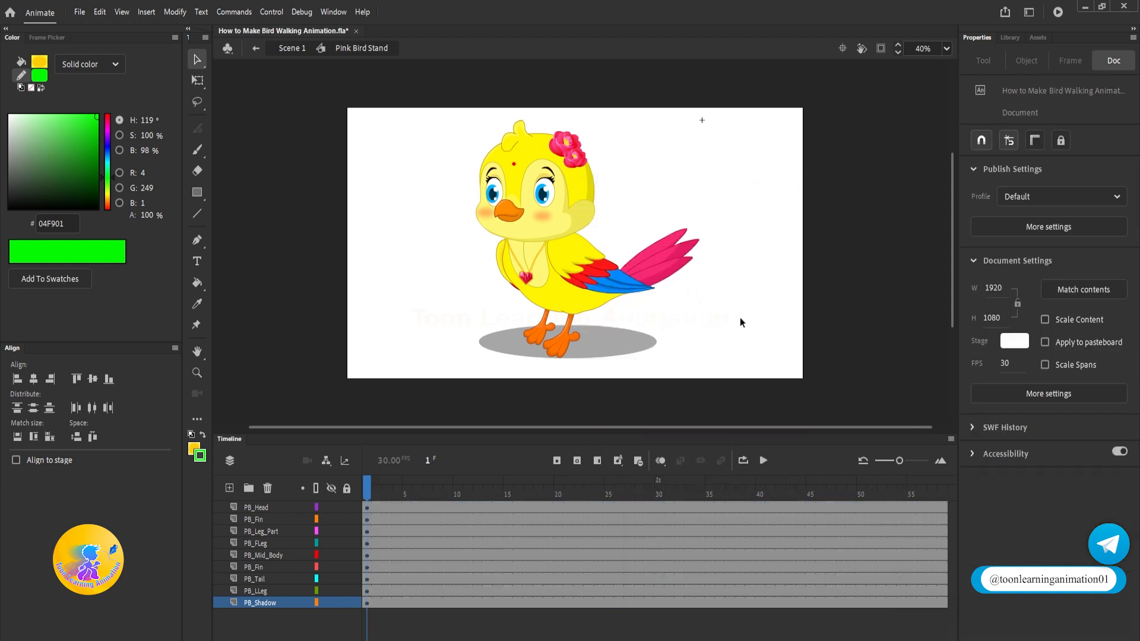
Remove the classic tweens from all layers inside the PB Head symbol and return to Pink Bird Stand.
left_click(561, 226)
double_click(561, 225)
left_click_drag(400, 510, 962, 627)
right_click(630, 535)
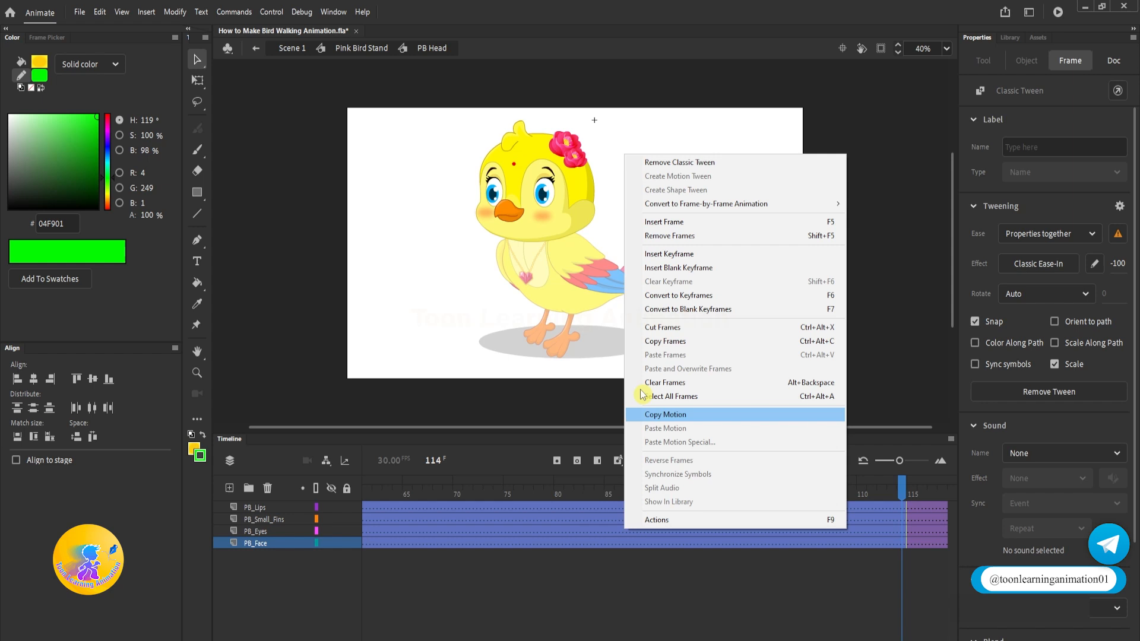
left_click(711, 161)
key("shift+comma")
double_click(714, 305)
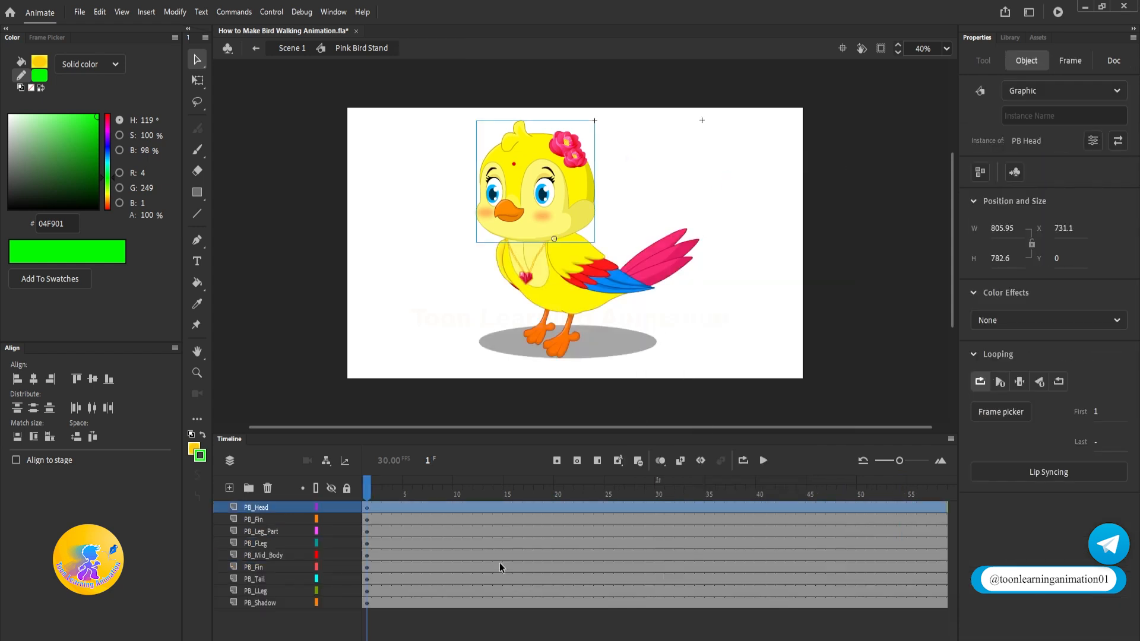
Trim all Pink Bird Stand layers to 20 frames by removing the frames beyond that point.
left_click_drag(520, 494, 960, 617)
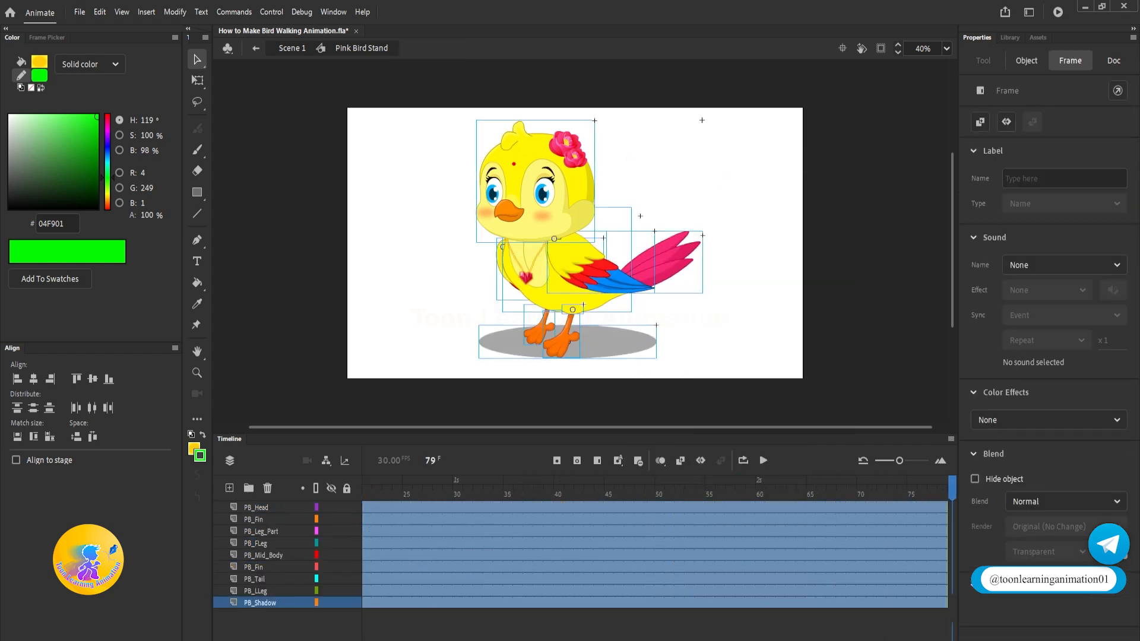
left_click(510, 494)
key("shift+F5")
left_click_drag(511, 495, 161, 493)
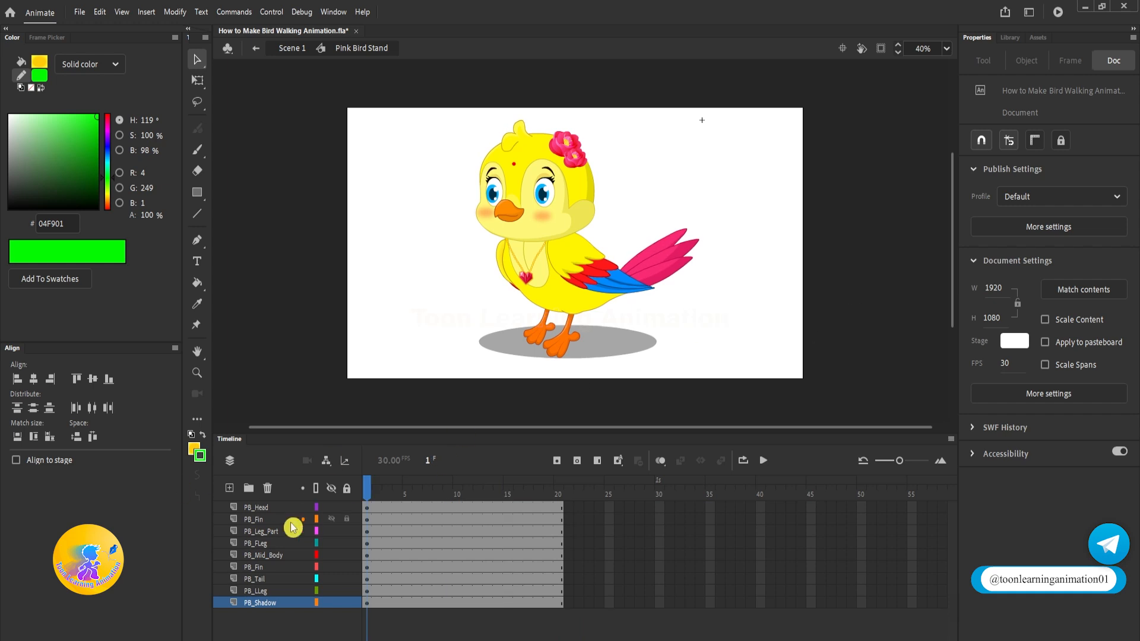
Add a new layer above PB_Head and draw a long green horizontal line across the bird's feet.
left_click(254, 508)
left_click(230, 488)
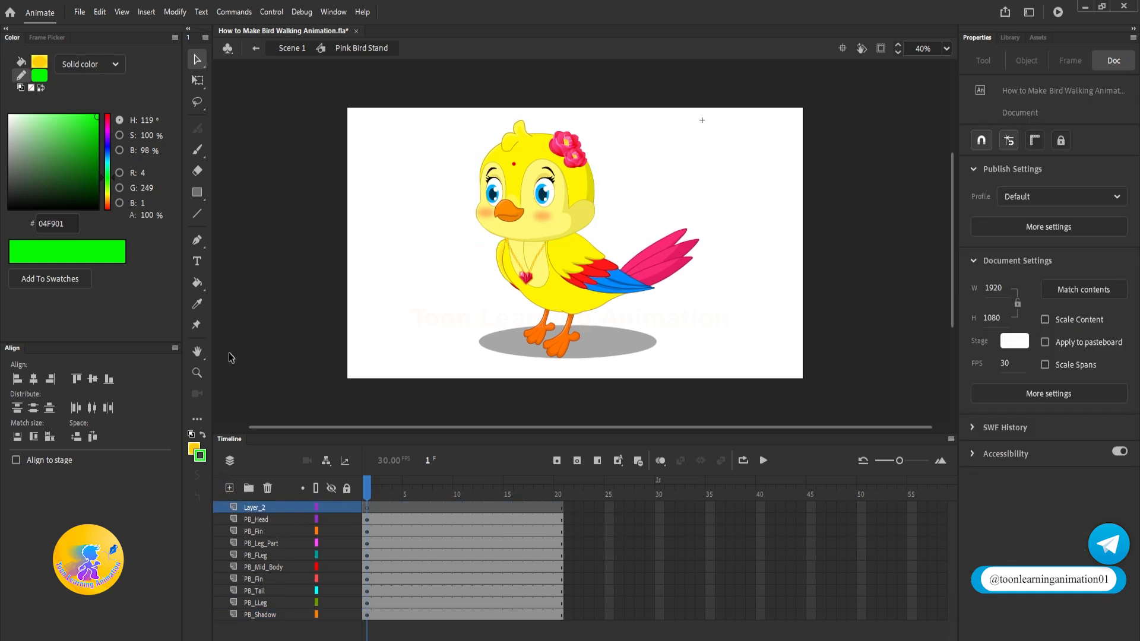
left_click(197, 213)
scroll(521, 347, "up", 3)
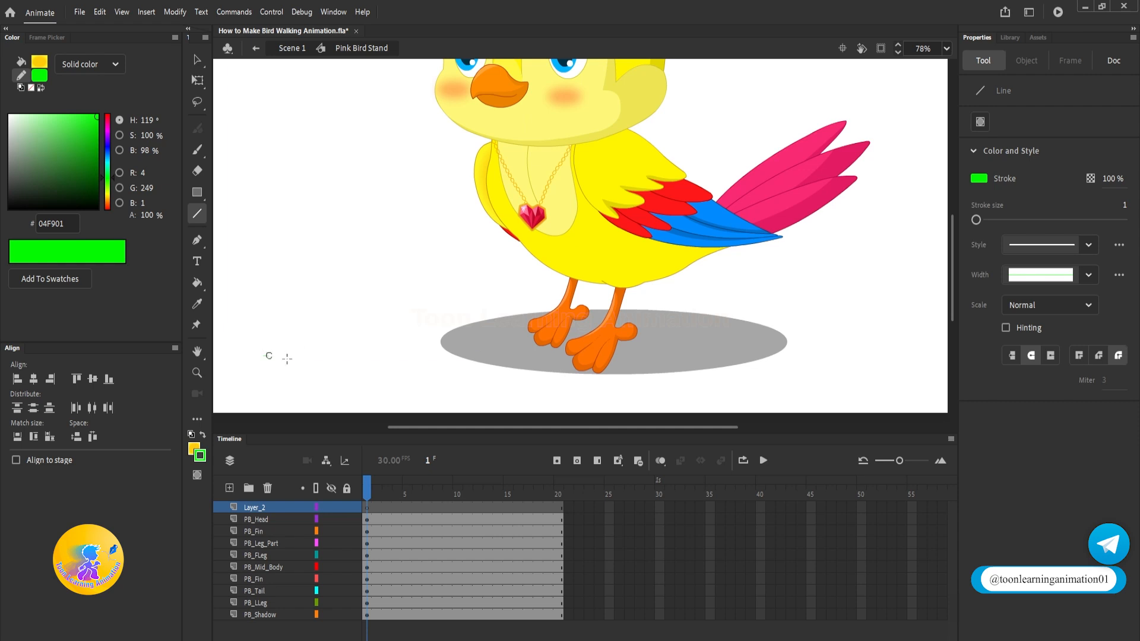
left_click_drag(286, 359, 977, 374)
key("v")
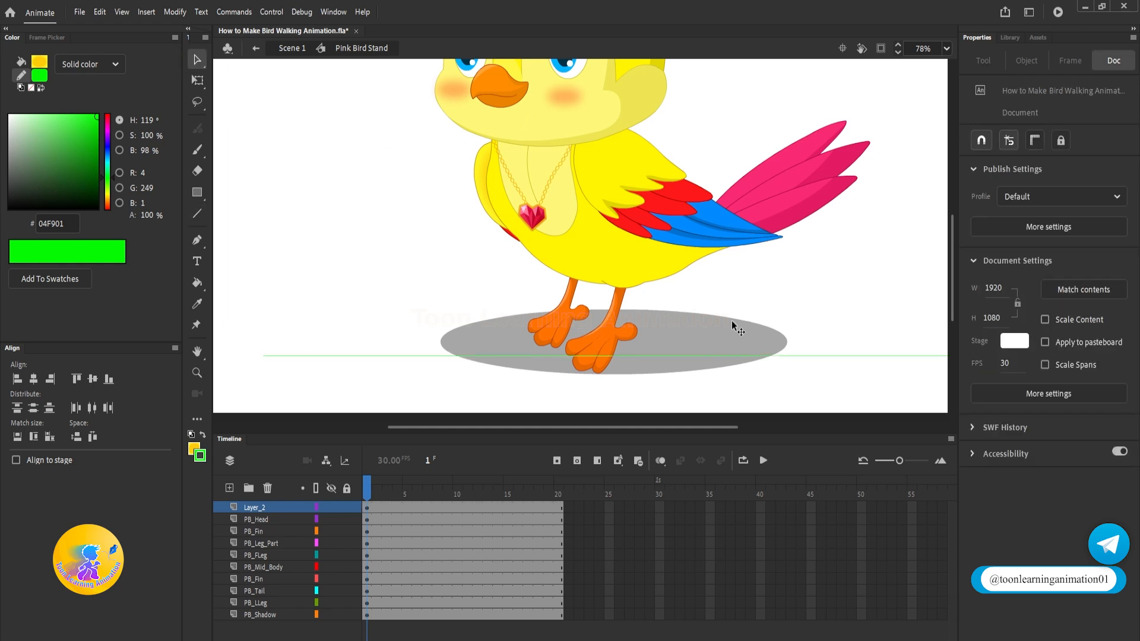
Align the green line with the underside of the front foot and place a copy at the height of its rear toe.
scroll(616, 360, "up", 4)
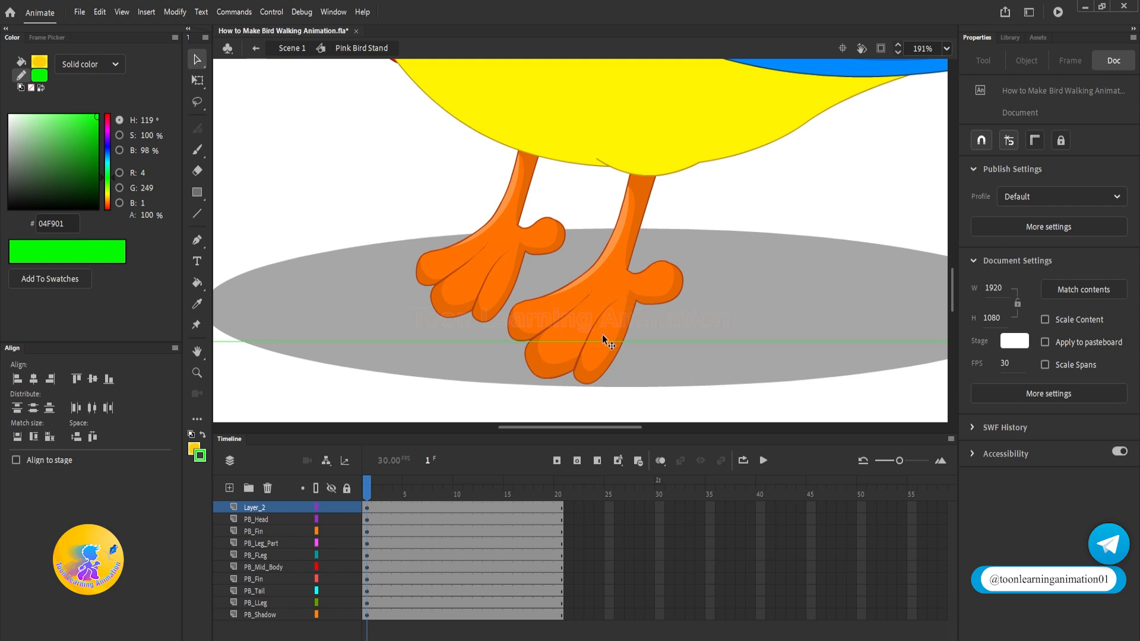
left_click_drag(605, 347, 609, 284)
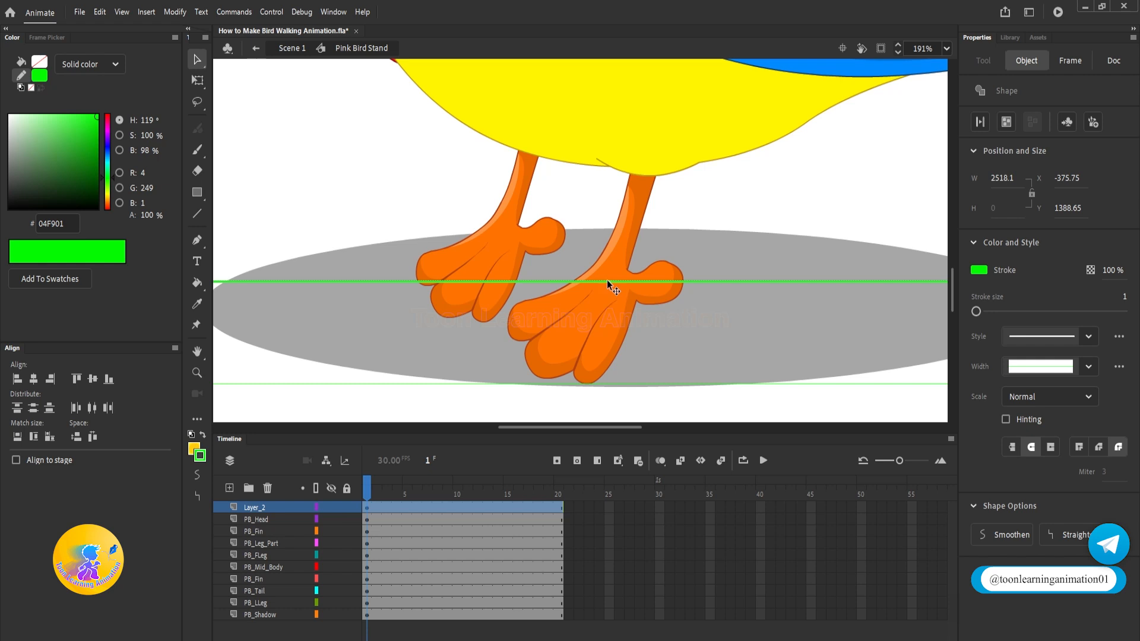
left_click_drag(608, 281, 608, 278)
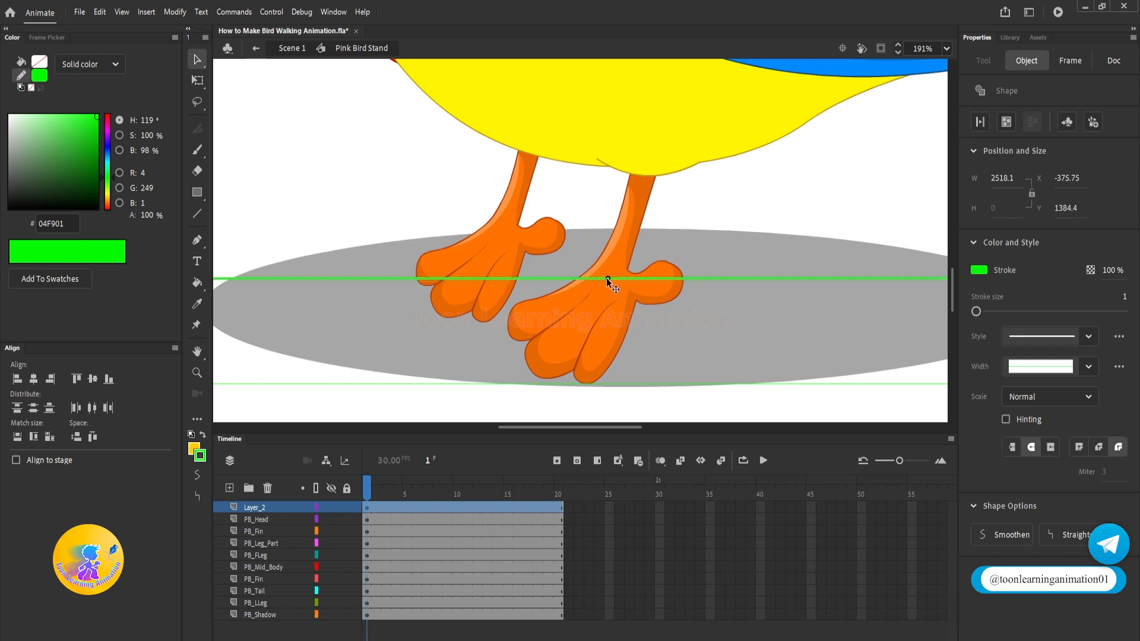
left_click(449, 385, "shift")
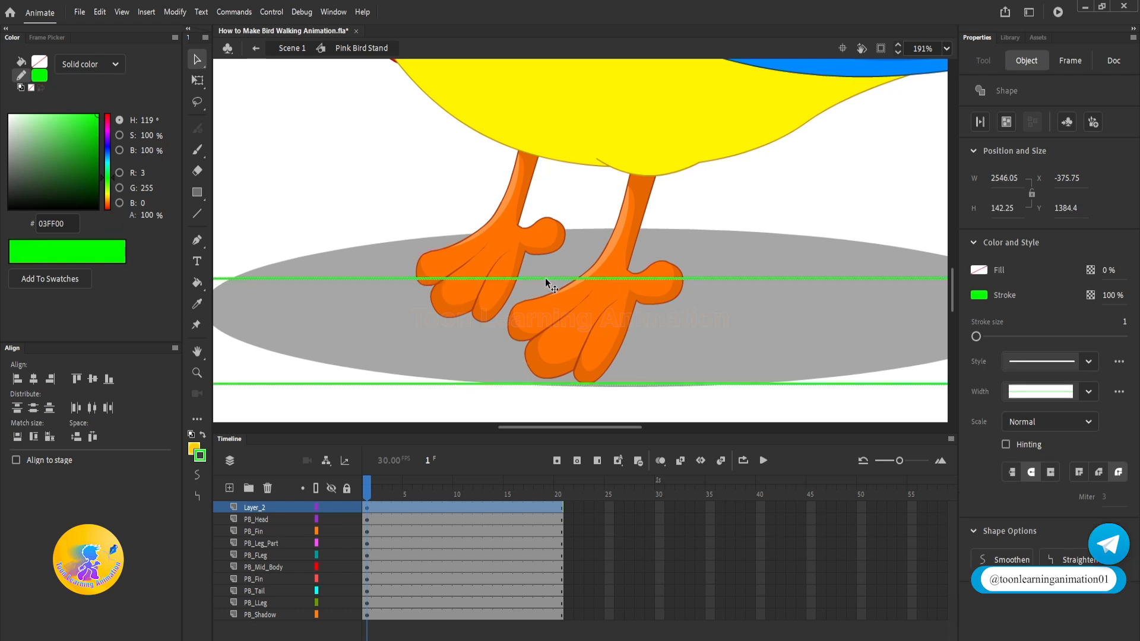
left_click(516, 380)
Copy the line to the underside of the back foot, color it red (FF0000), and duplicate it at that foot's rear toe.
left_click(525, 279)
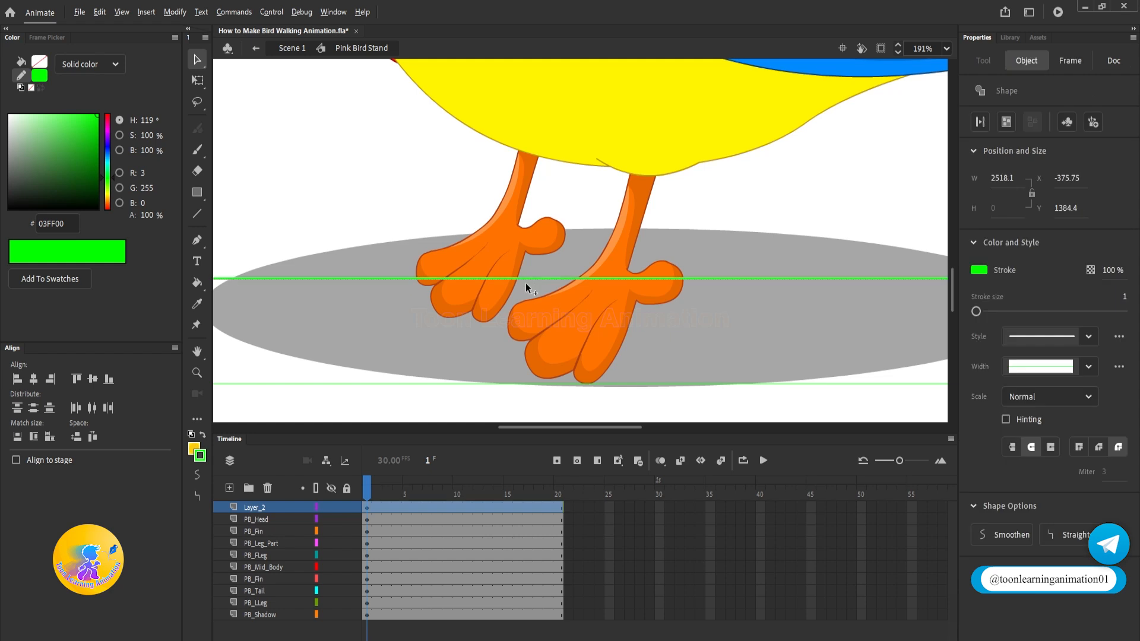
left_click_drag(526, 283, 503, 321)
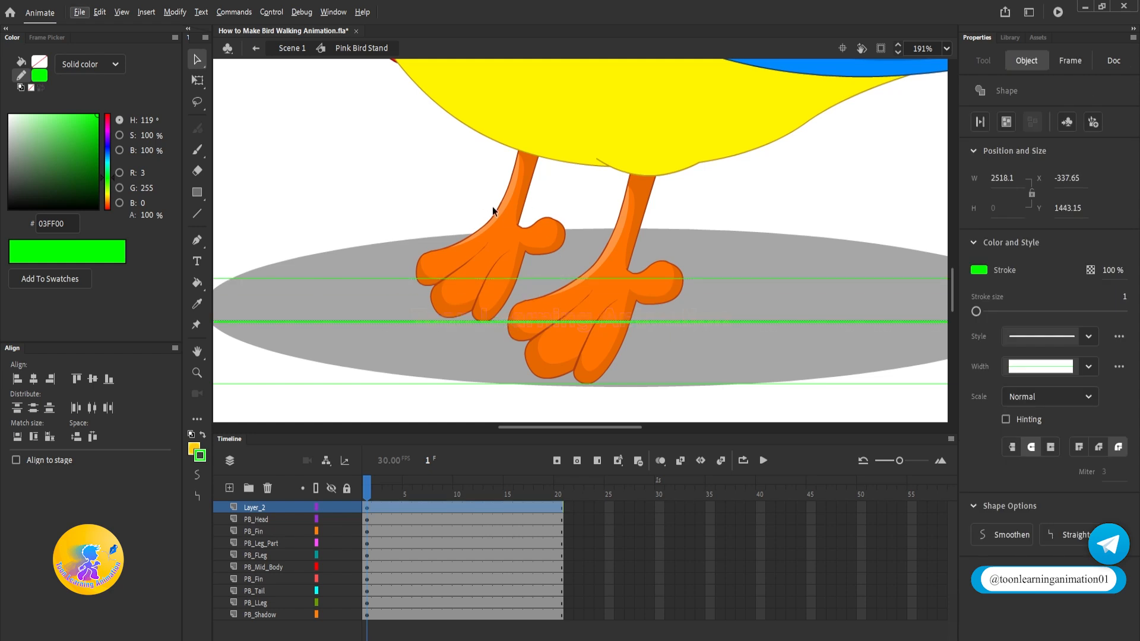
left_click(107, 208)
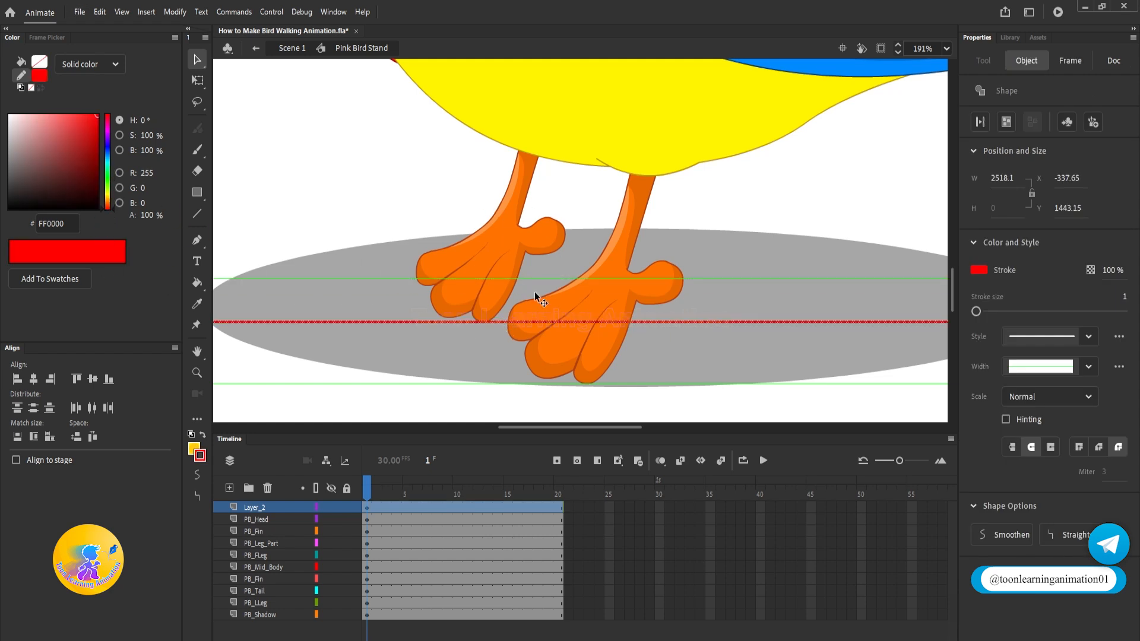
left_click_drag(501, 323, 532, 233)
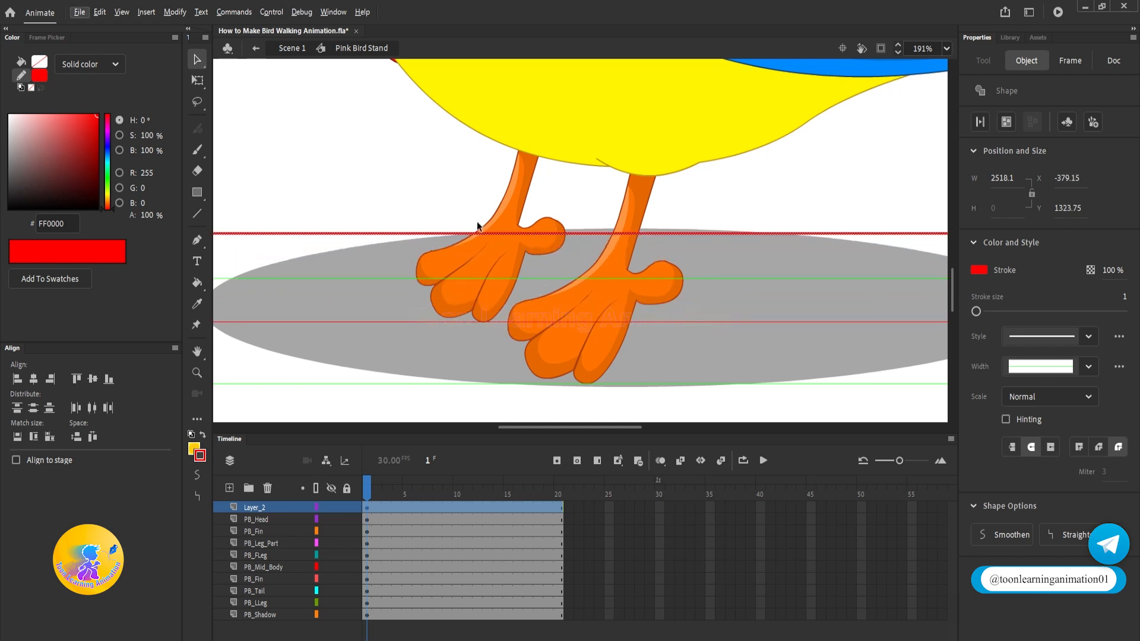
Rename the guide line layer Line, lock it, and move it below PB_Shadow.
double_click(255, 507)
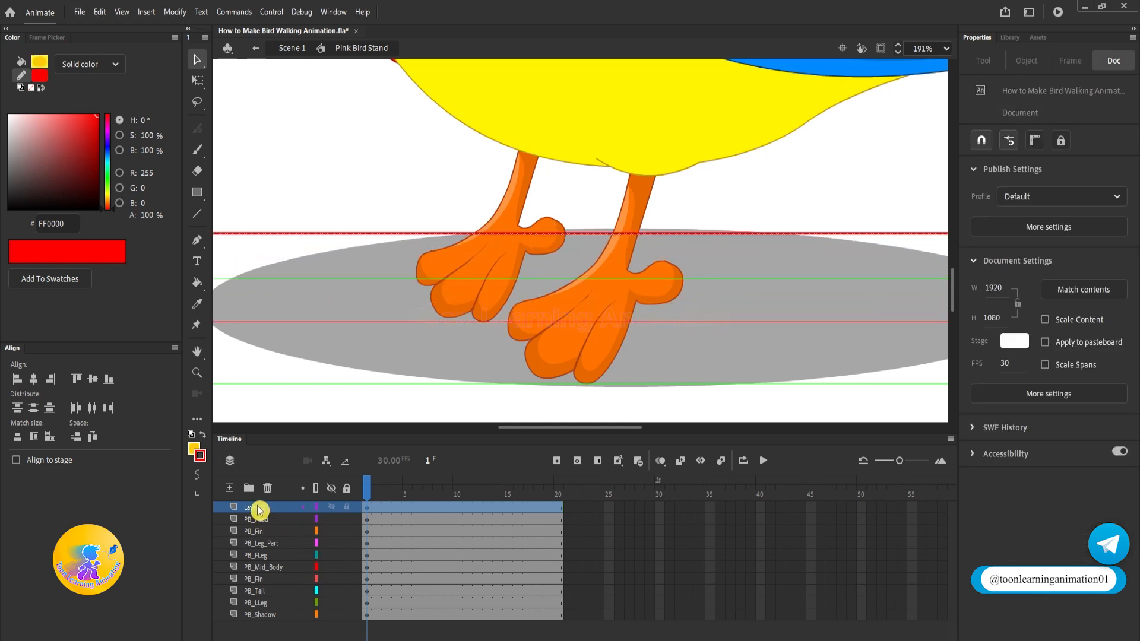
type("Line")
key("Return")
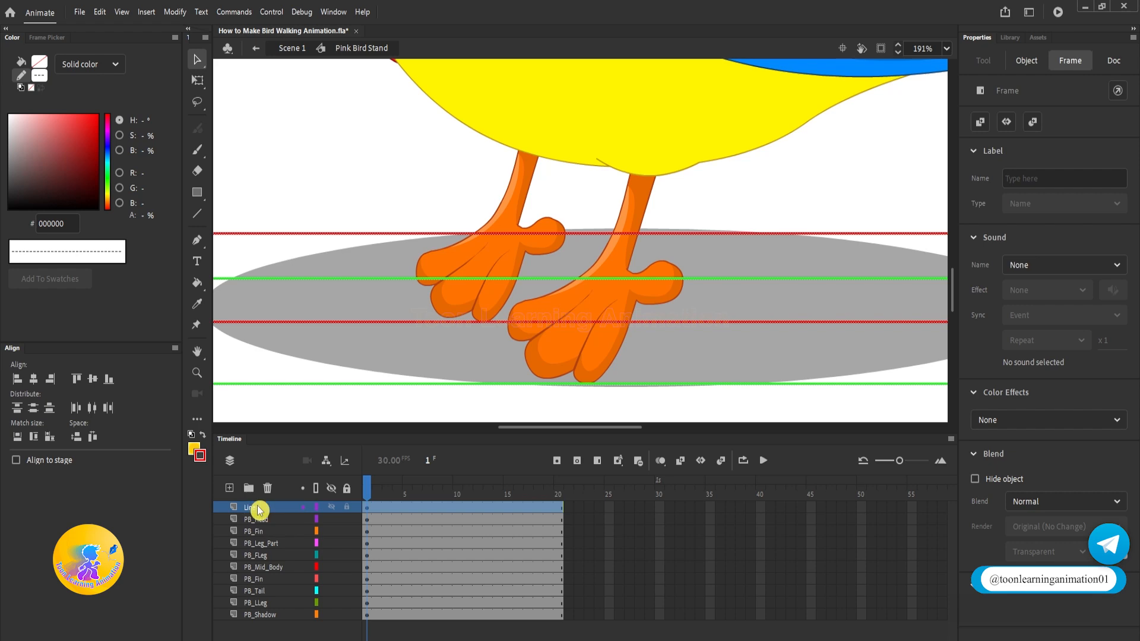
left_click(346, 507)
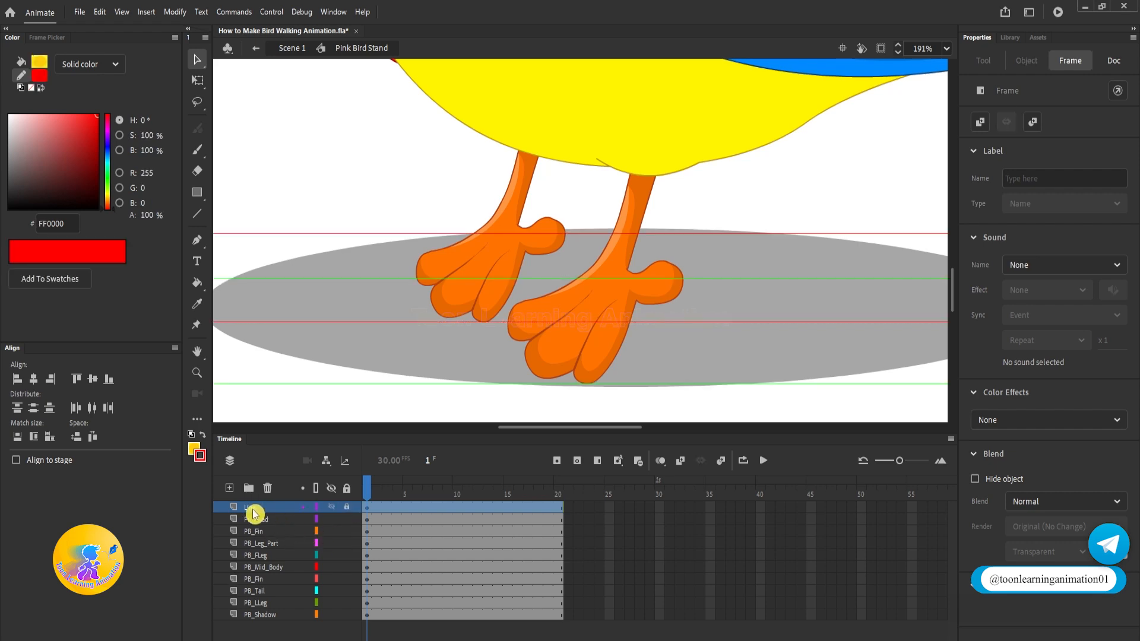
left_click_drag(256, 622, 255, 622)
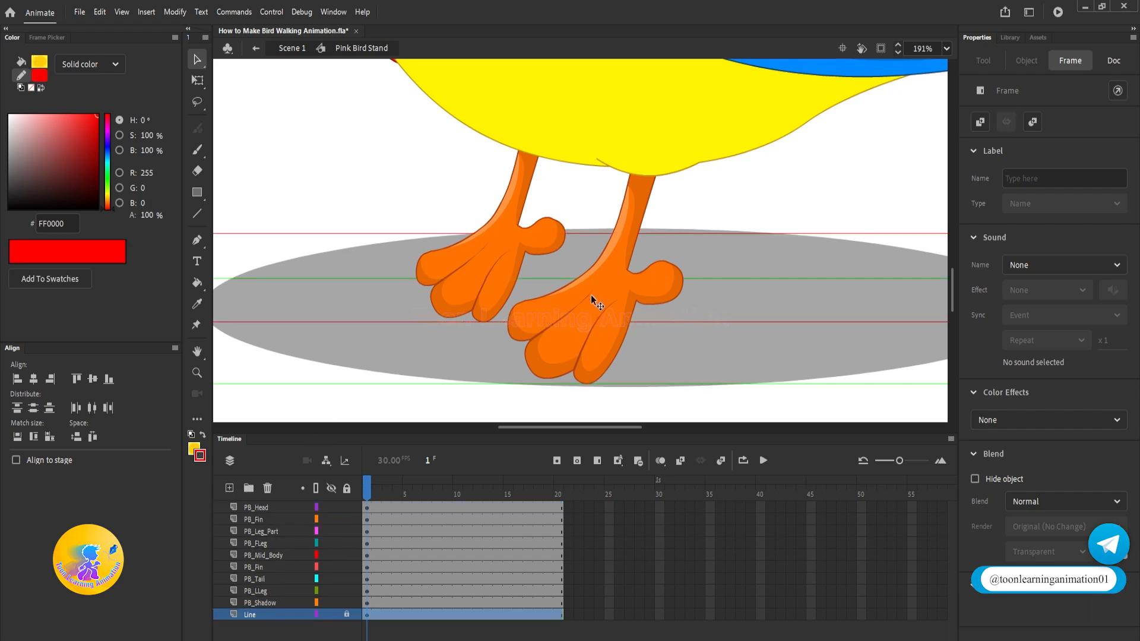
Free-transform the front leg together with its upper leg part, rotating it clockwise and moving it forward over the back leg.
scroll(590, 294, "down", 6)
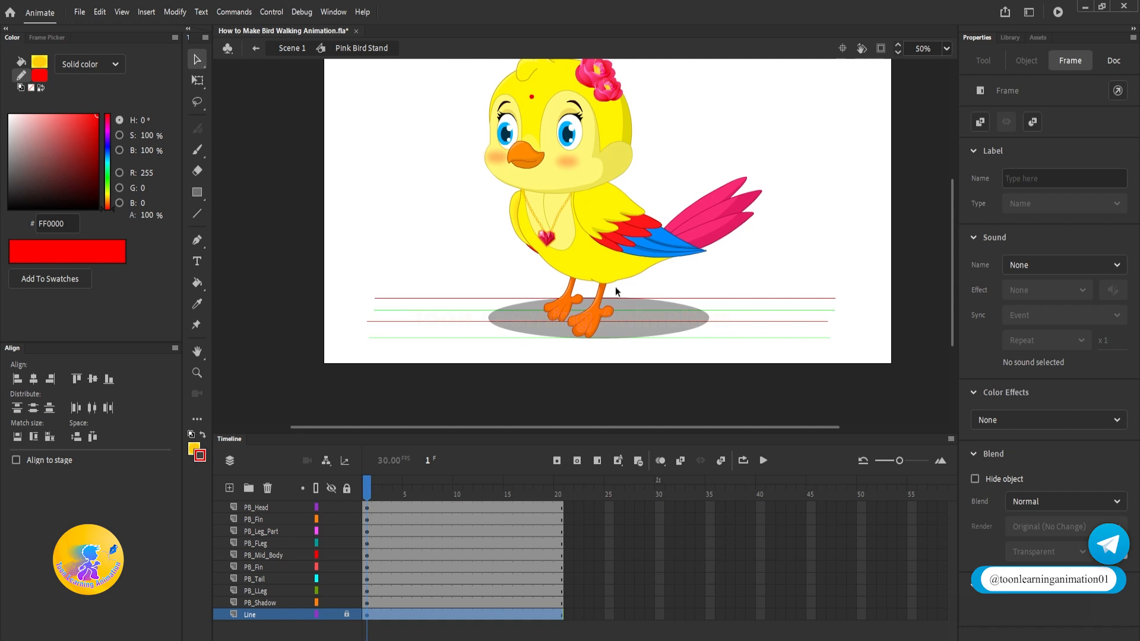
left_click(640, 332)
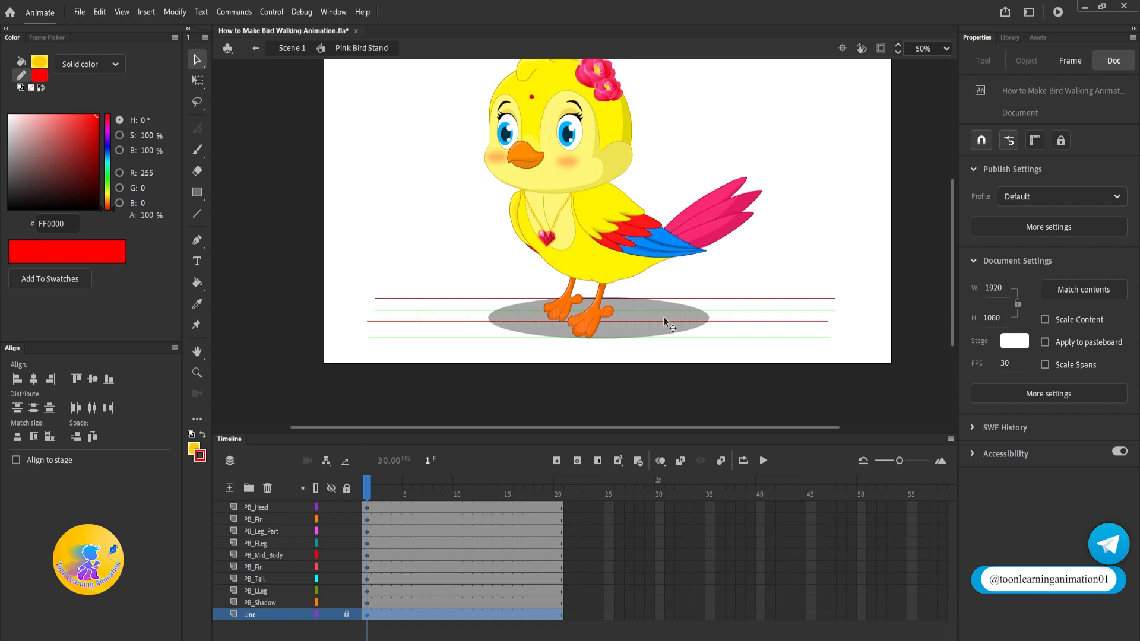
key("q")
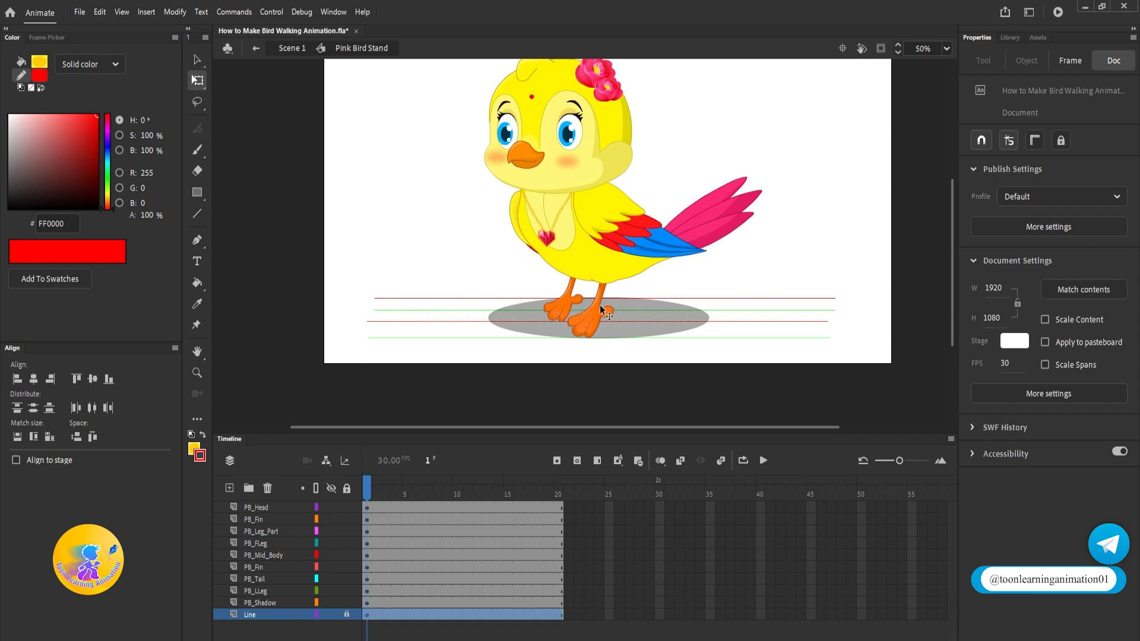
scroll(601, 309, "up", 3)
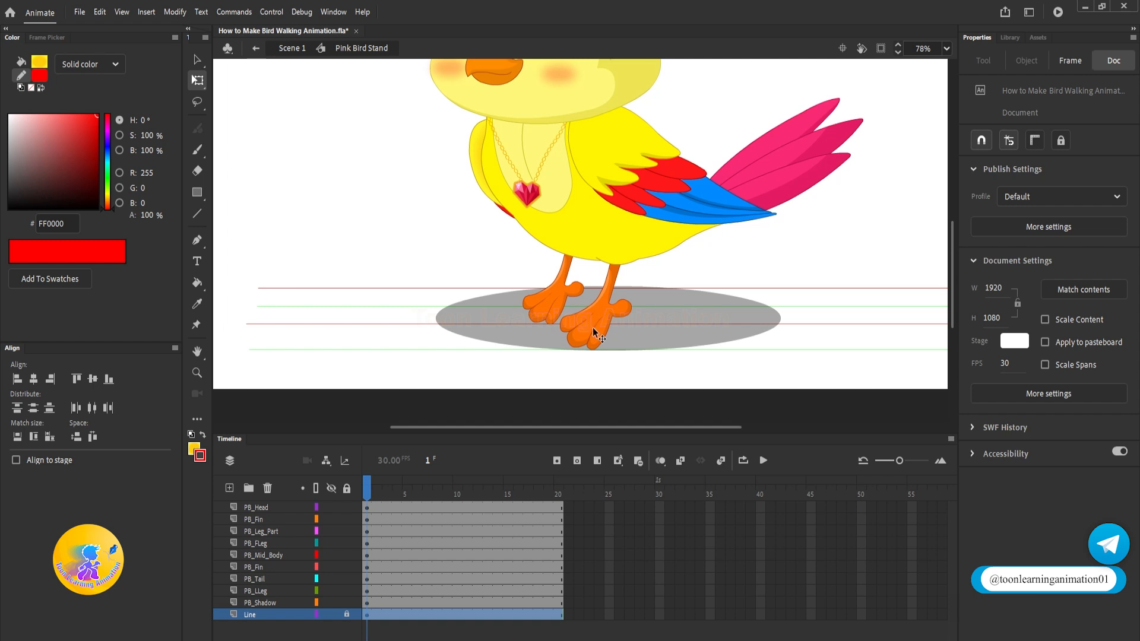
left_click(594, 332)
scroll(616, 286, "up", 3)
left_click(618, 252, "shift")
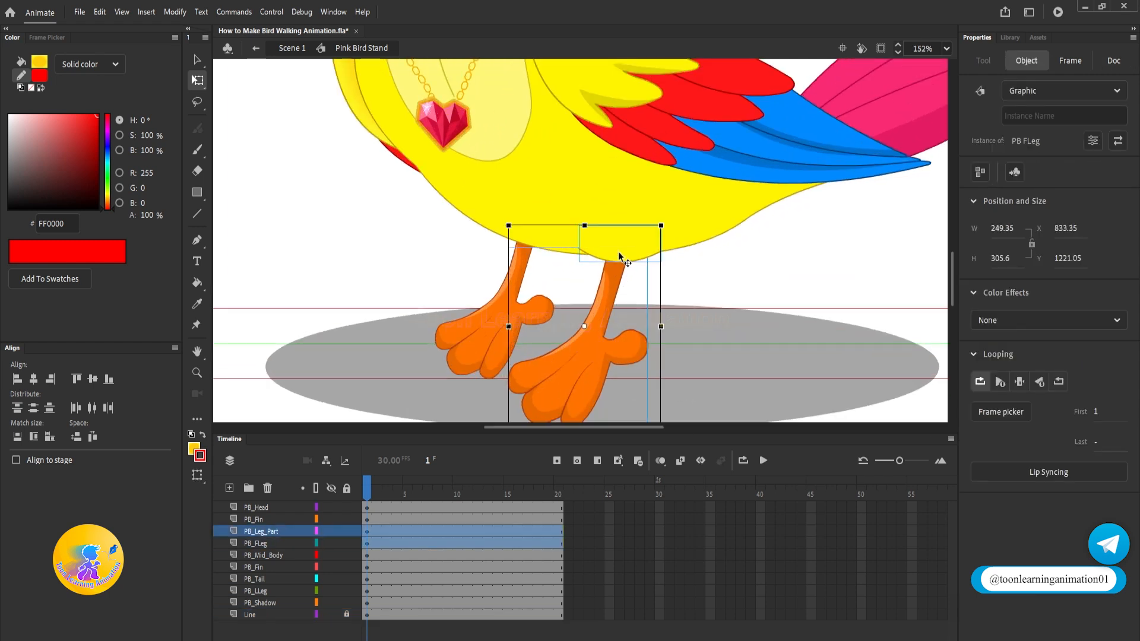
scroll(642, 258, "down", 3)
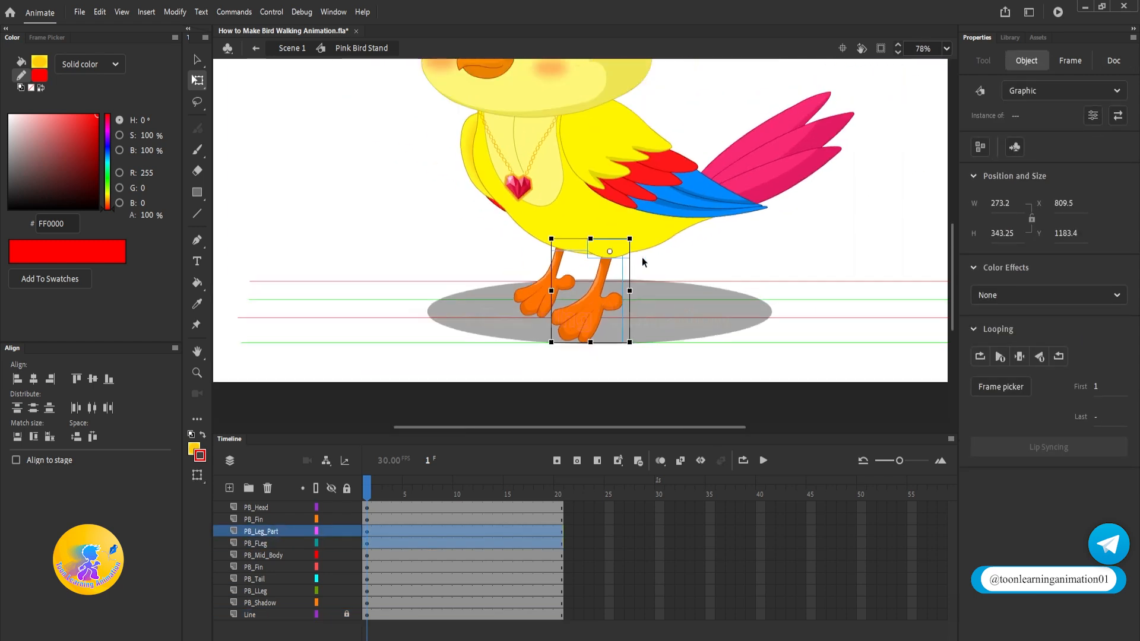
left_click_drag(637, 342, 600, 358)
scroll(579, 299, "up", 2)
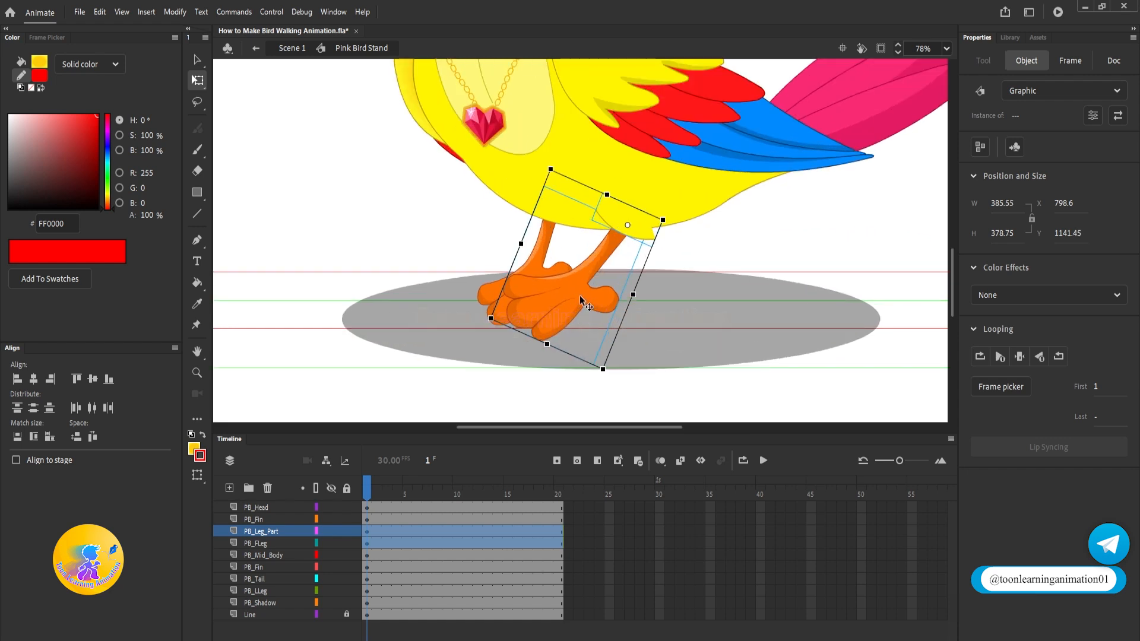
left_click_drag(577, 298, 518, 301)
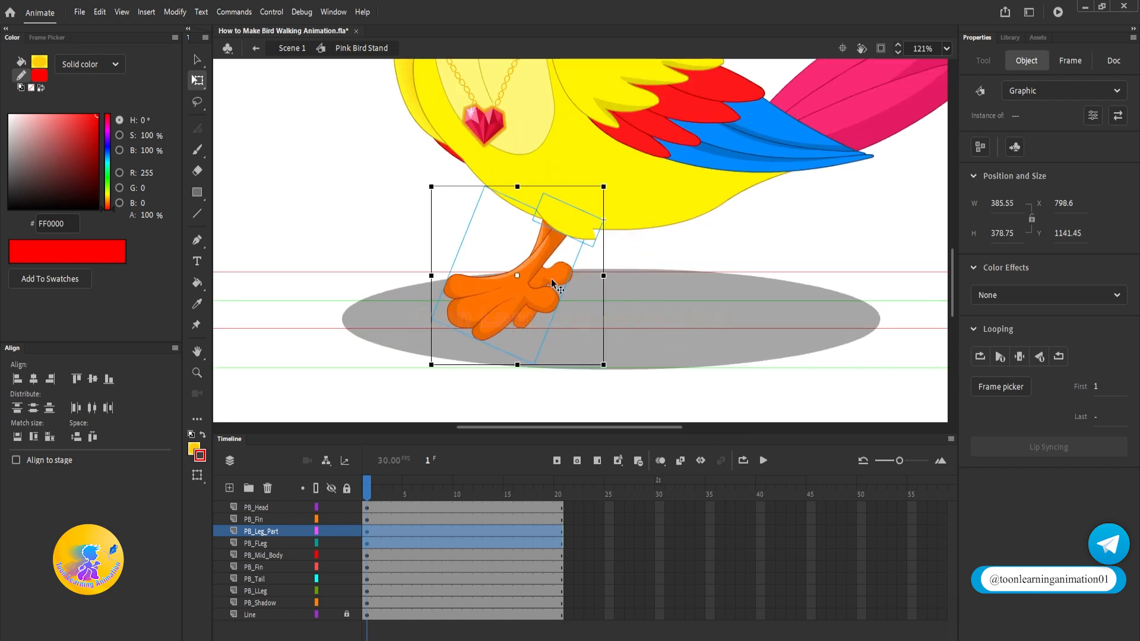
Rotate and reposition the PB Leg Part piece so it follows the bird's belly outline above the front leg.
left_click(574, 236)
scroll(575, 235, "up", 3)
left_click(575, 233)
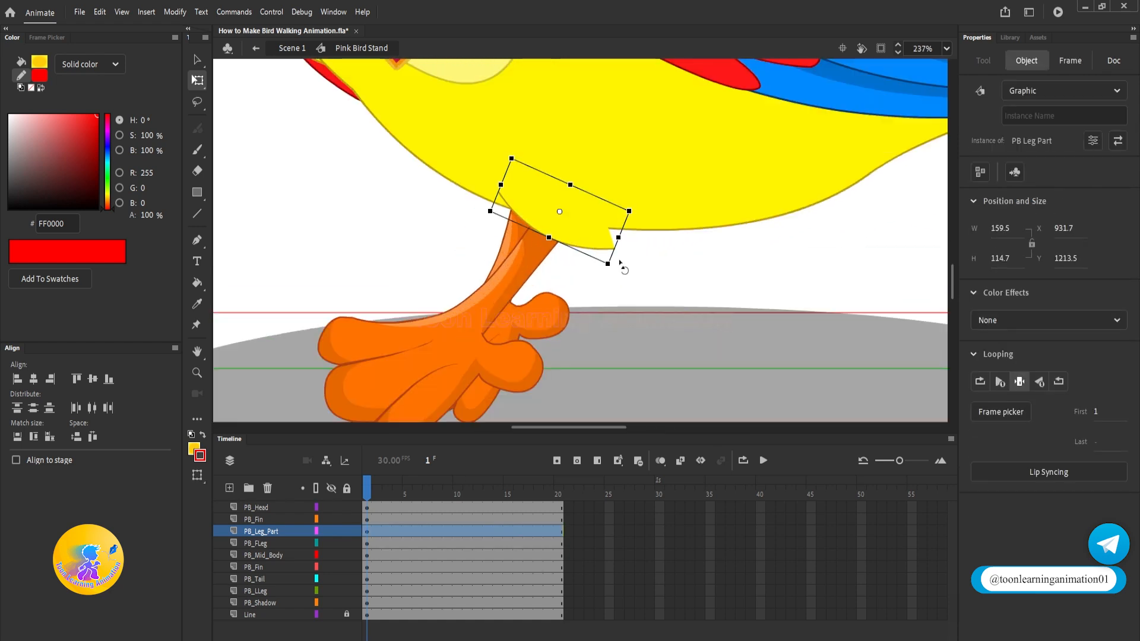
left_click_drag(618, 259, 581, 227)
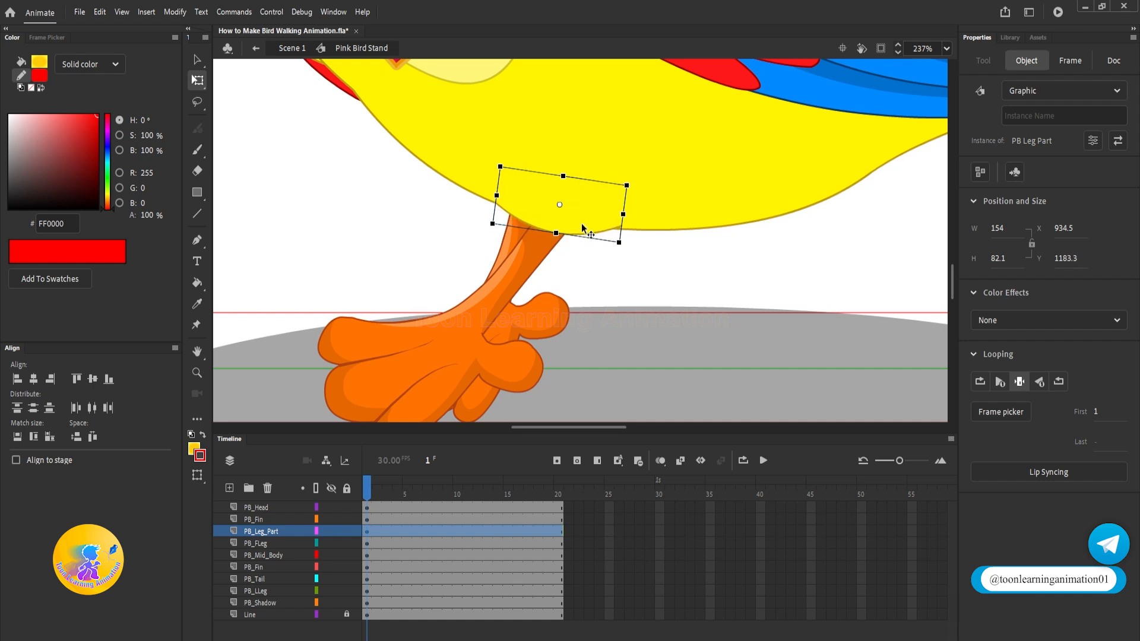
Rotate the back leg counterclockwise and move it toward the tail so it trails behind the front leg.
left_click(653, 248)
left_click(550, 305)
scroll(550, 305, "down", 3)
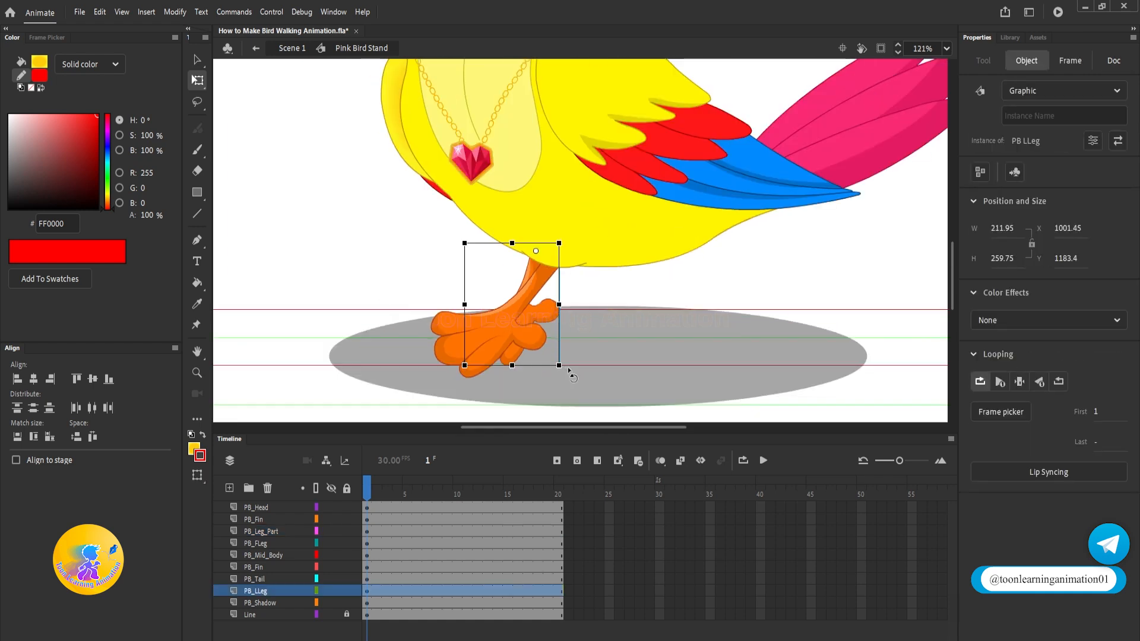
left_click_drag(573, 369, 657, 341)
left_click_drag(577, 328, 632, 325)
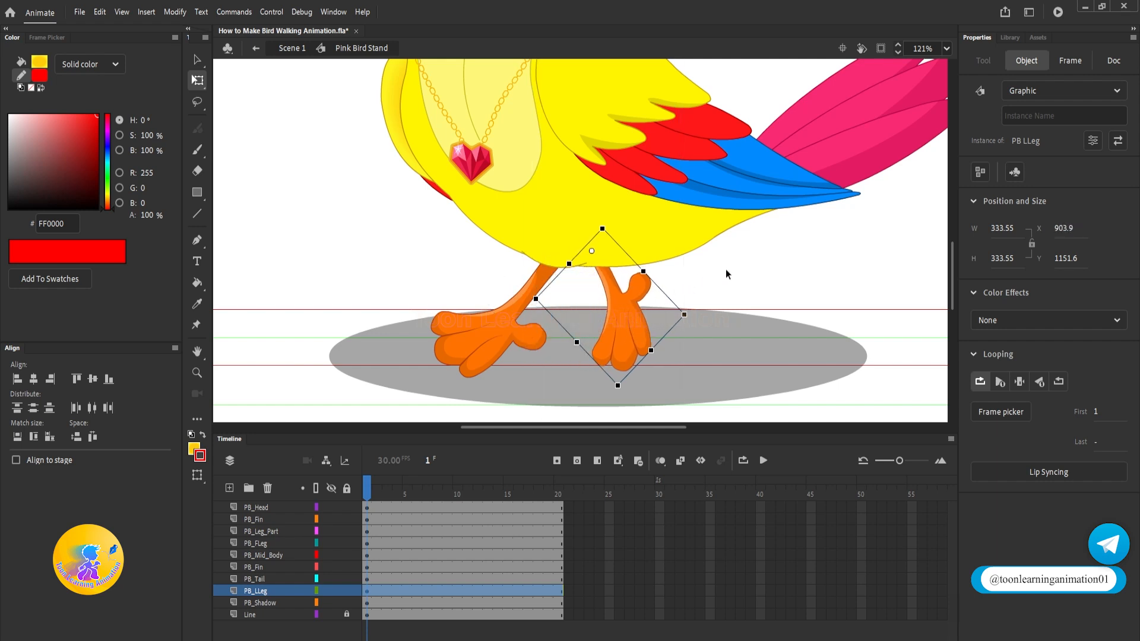
left_click_drag(735, 278, 747, 254)
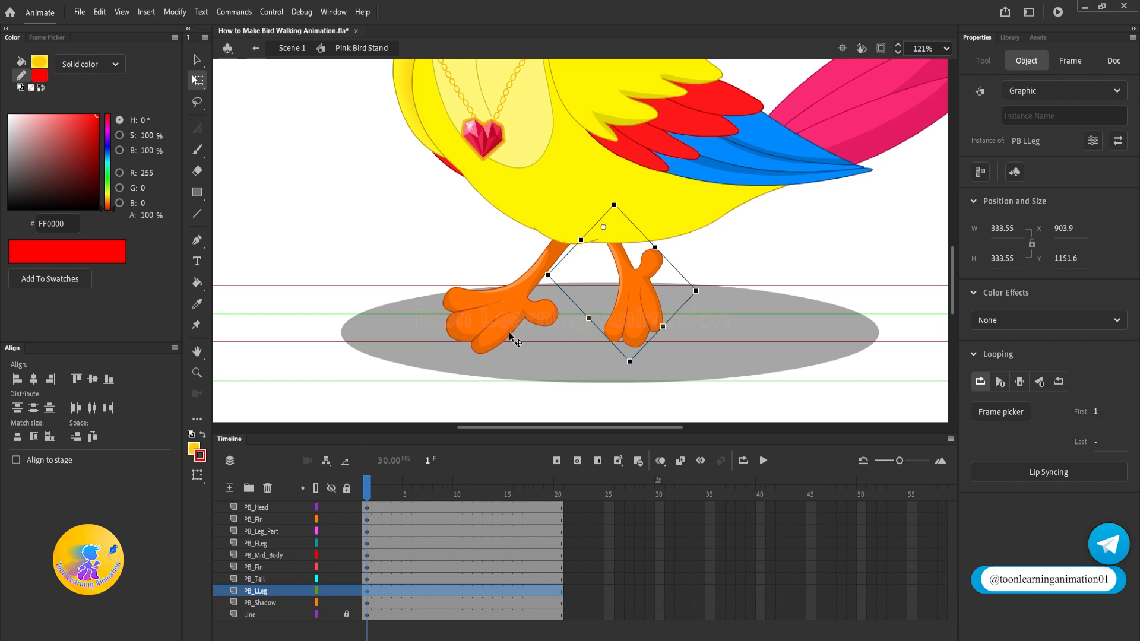
Stretch the front leg down to the lowest green guide line and shorten the back leg to the lower red guide line.
scroll(509, 334, "up", 2)
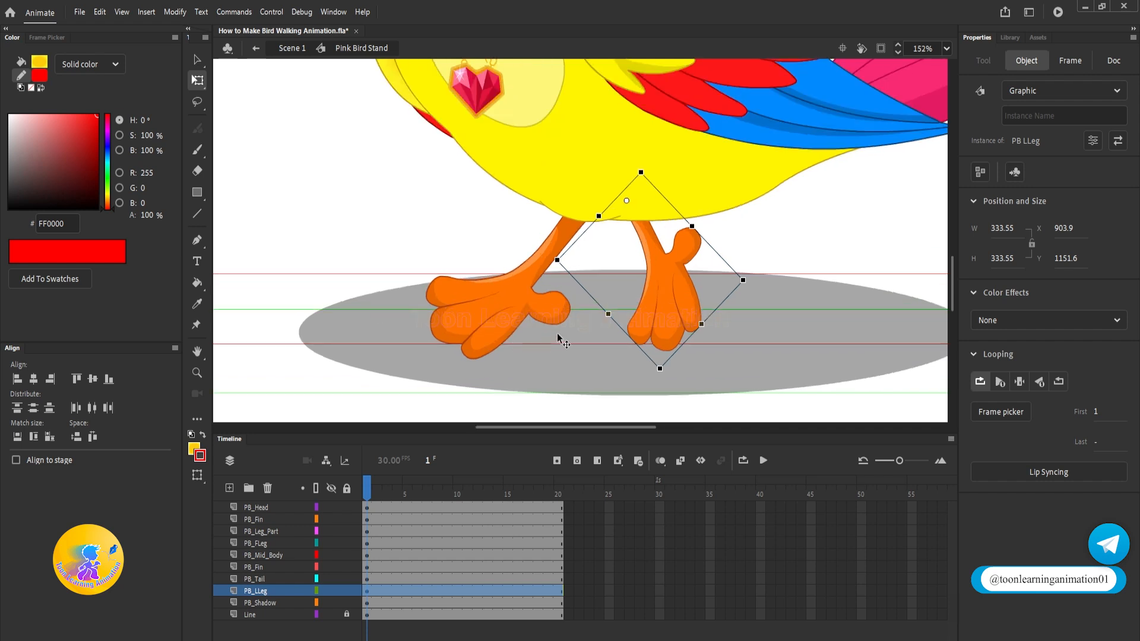
scroll(557, 332, "down", 2)
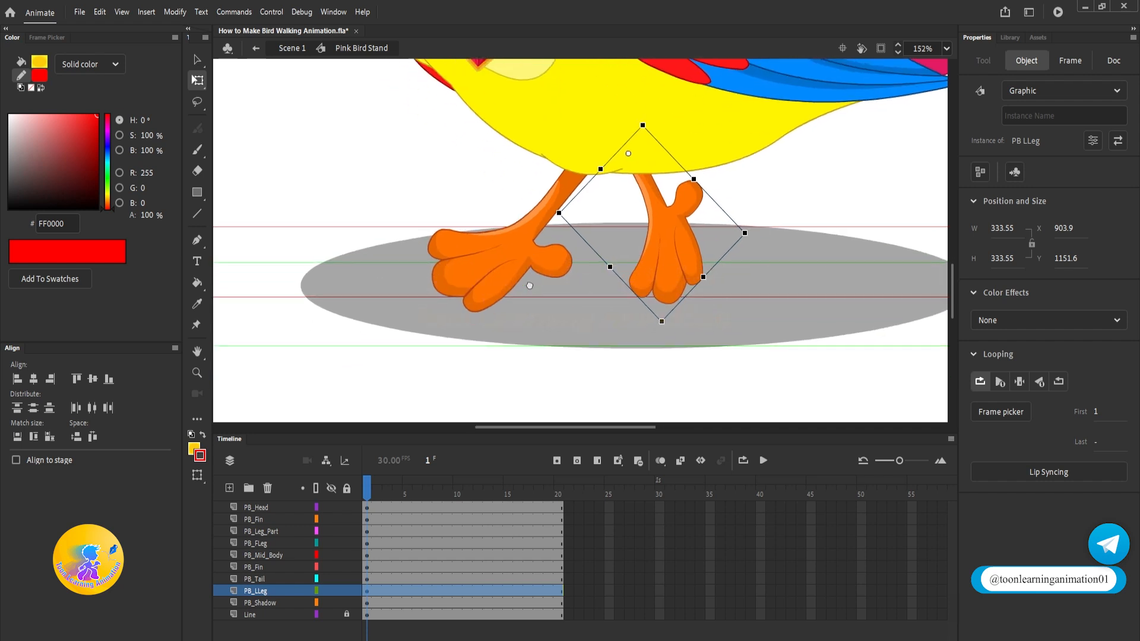
left_click(476, 266)
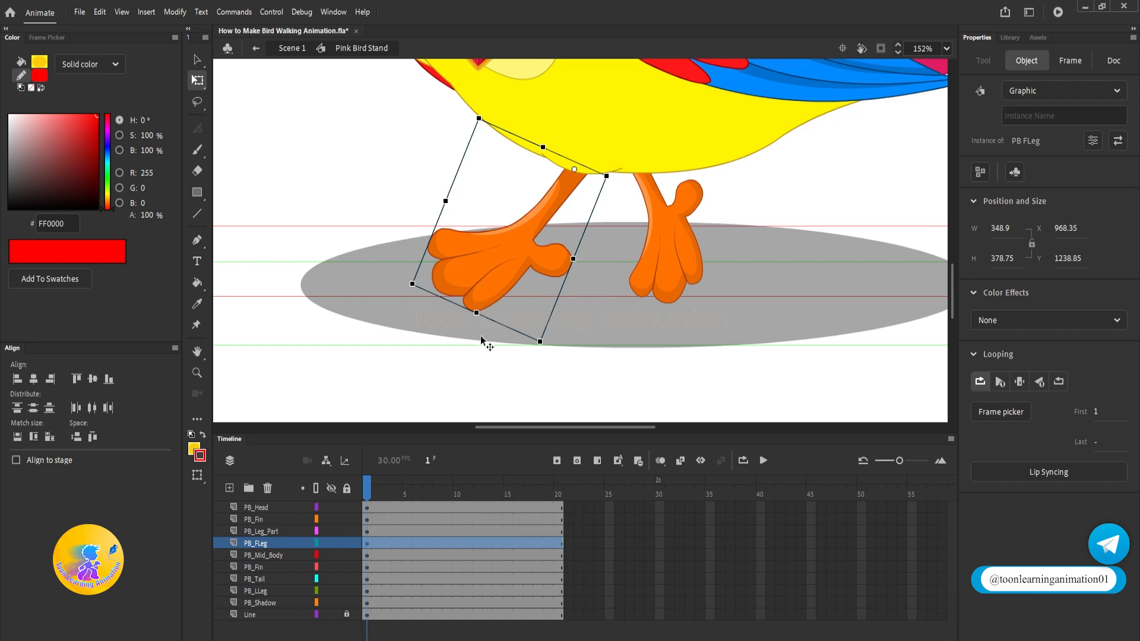
left_click_drag(486, 284, 488, 315)
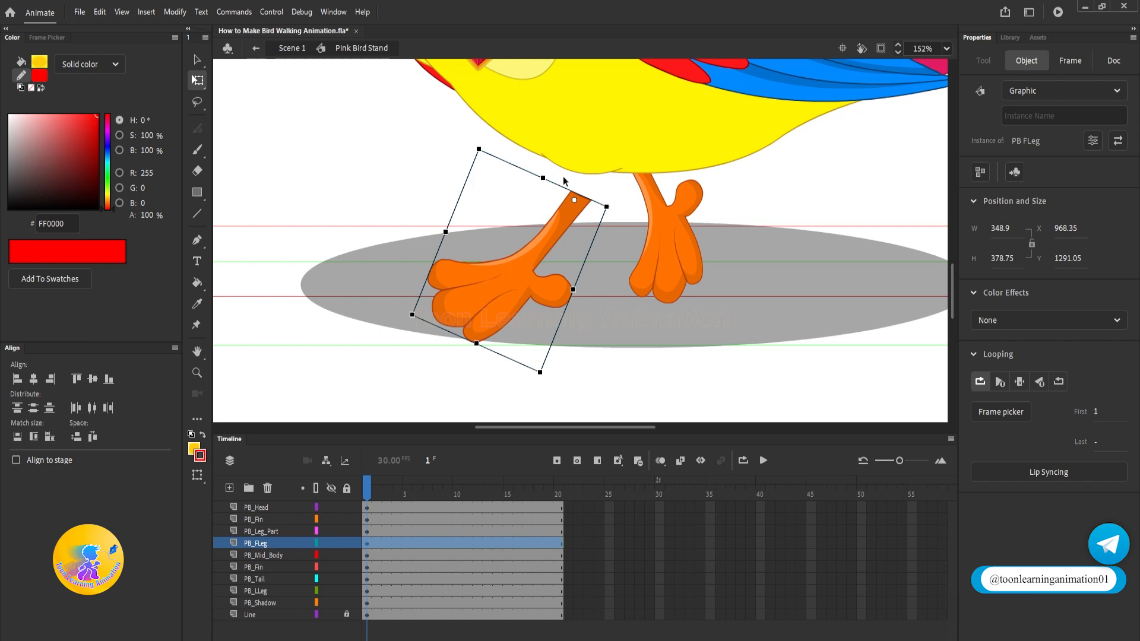
key("ctrl+z")
left_click_drag(477, 313, 477, 347)
scroll(757, 280, "up", 2)
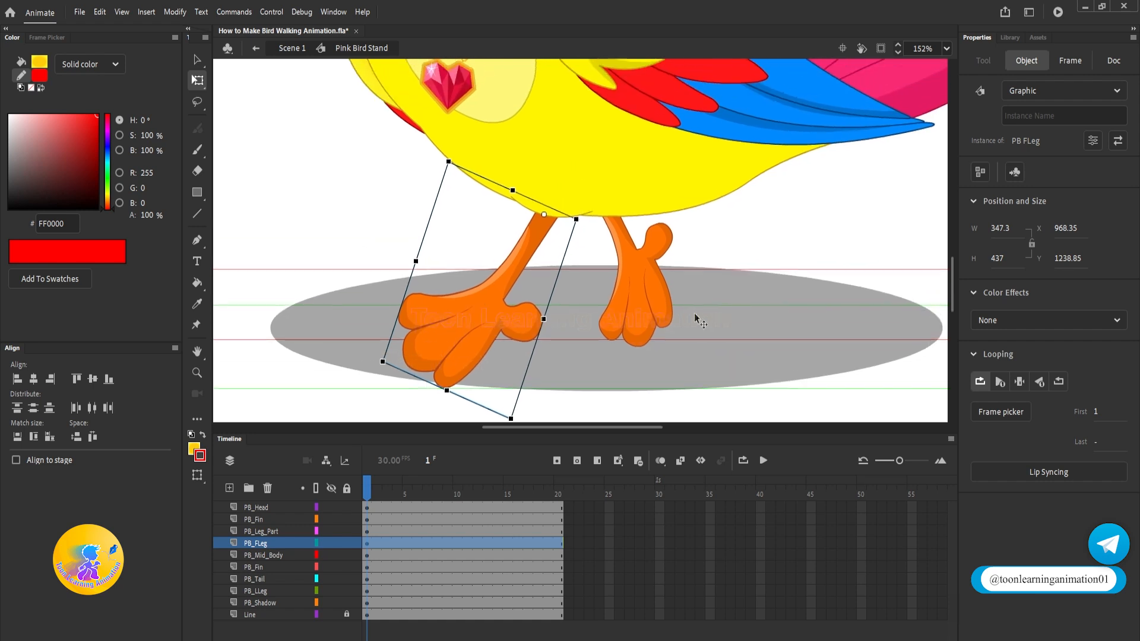
left_click(649, 254)
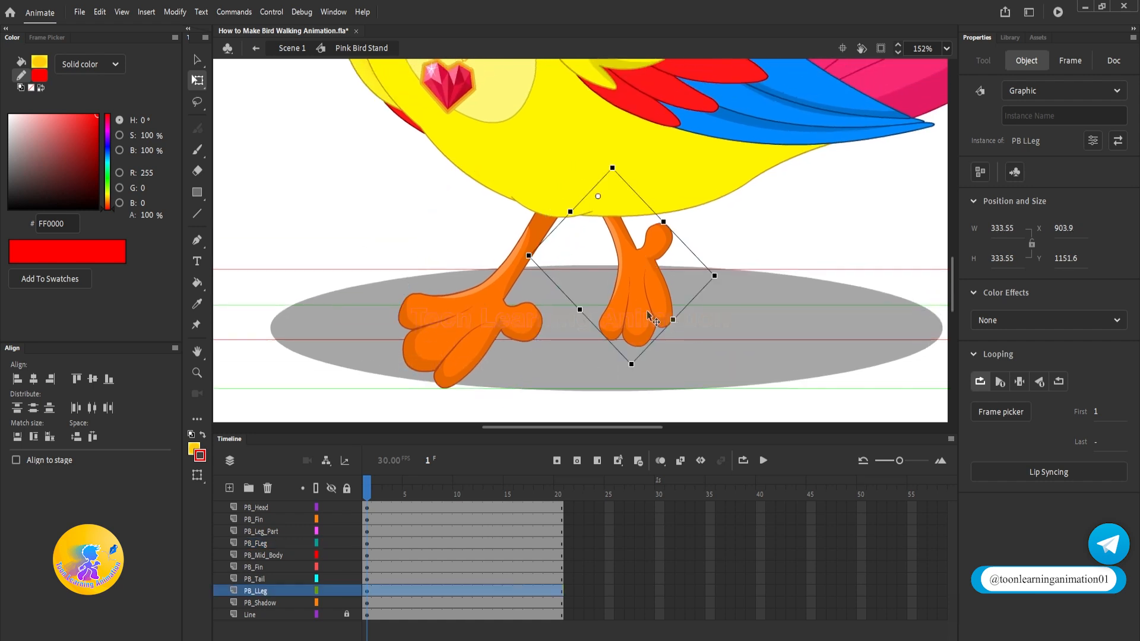
left_click_drag(673, 321, 665, 311)
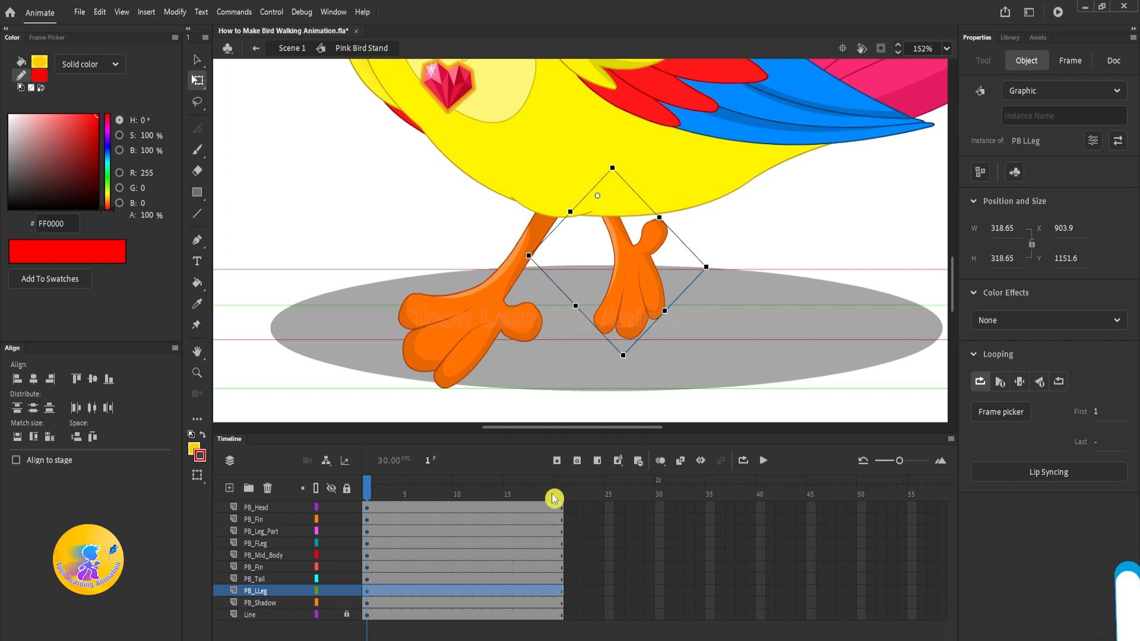
Rotate the near wing slightly counterclockwise to raise its tip, and rotate the far wing clockwise to lower its tip.
scroll(636, 274, "down", 2)
scroll(636, 274, "down", 3)
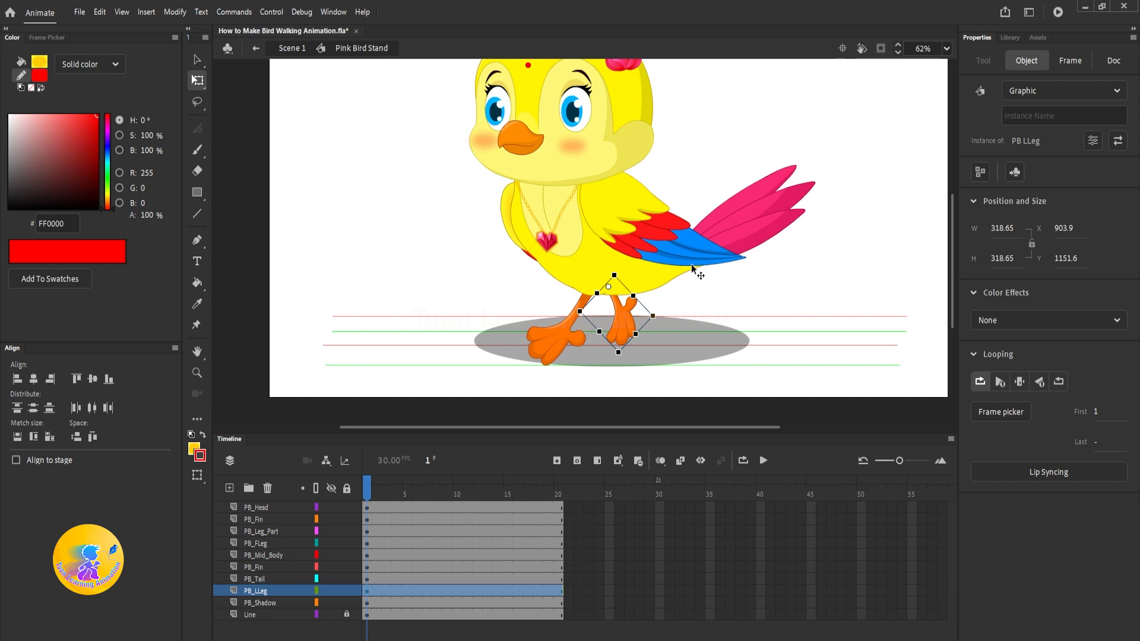
scroll(691, 265, "up", 1)
left_click(508, 371)
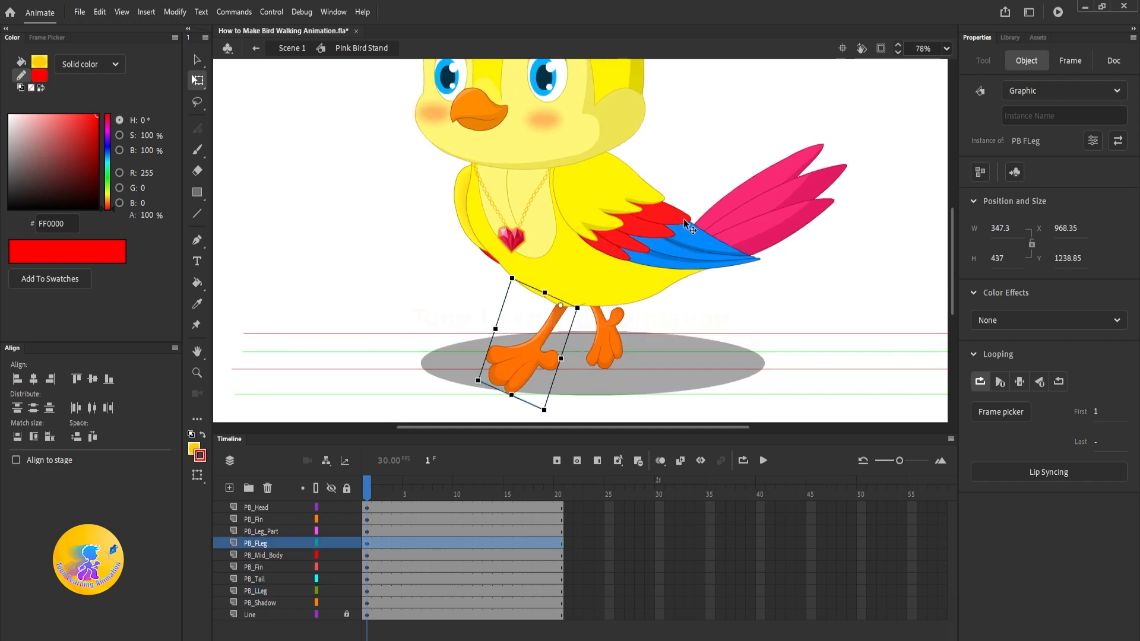
left_click(619, 237)
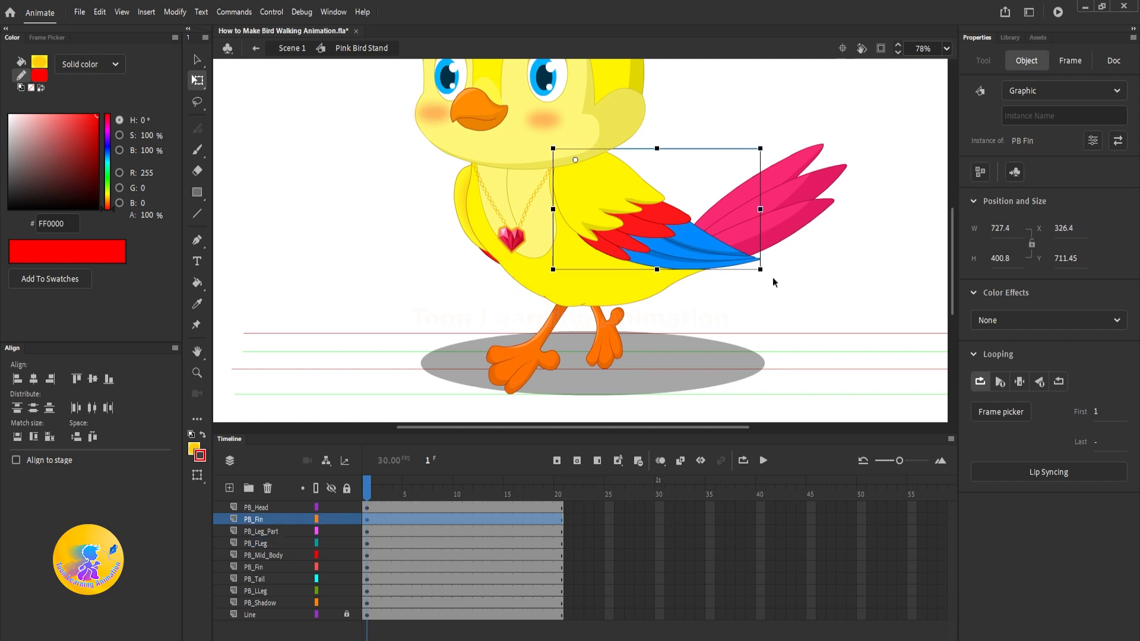
left_click_drag(773, 277, 789, 264)
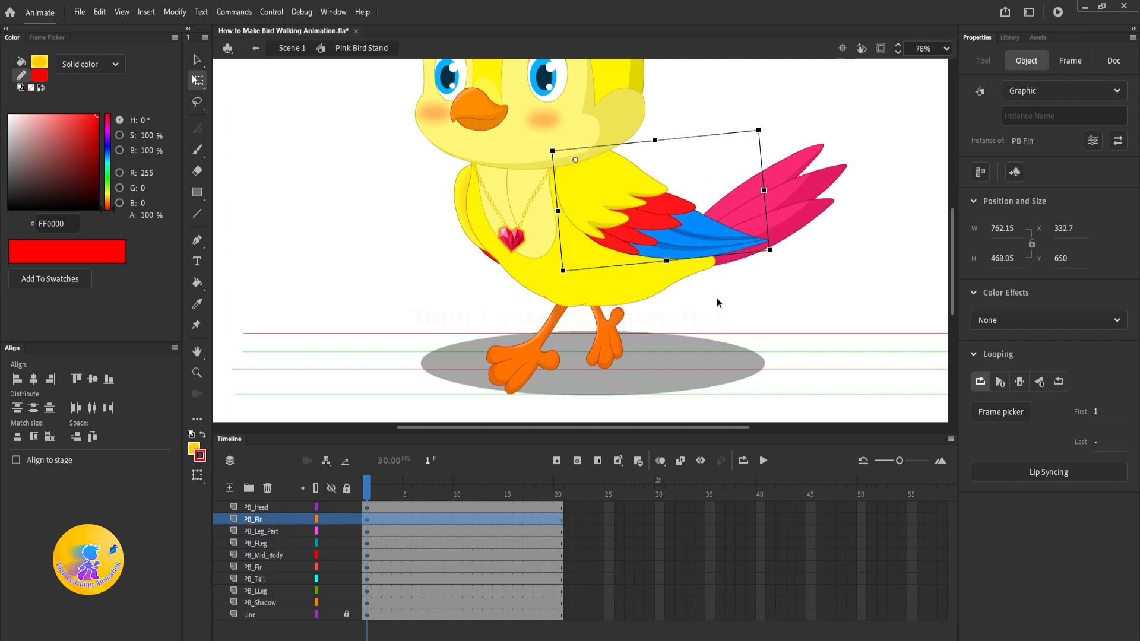
left_click(605, 345)
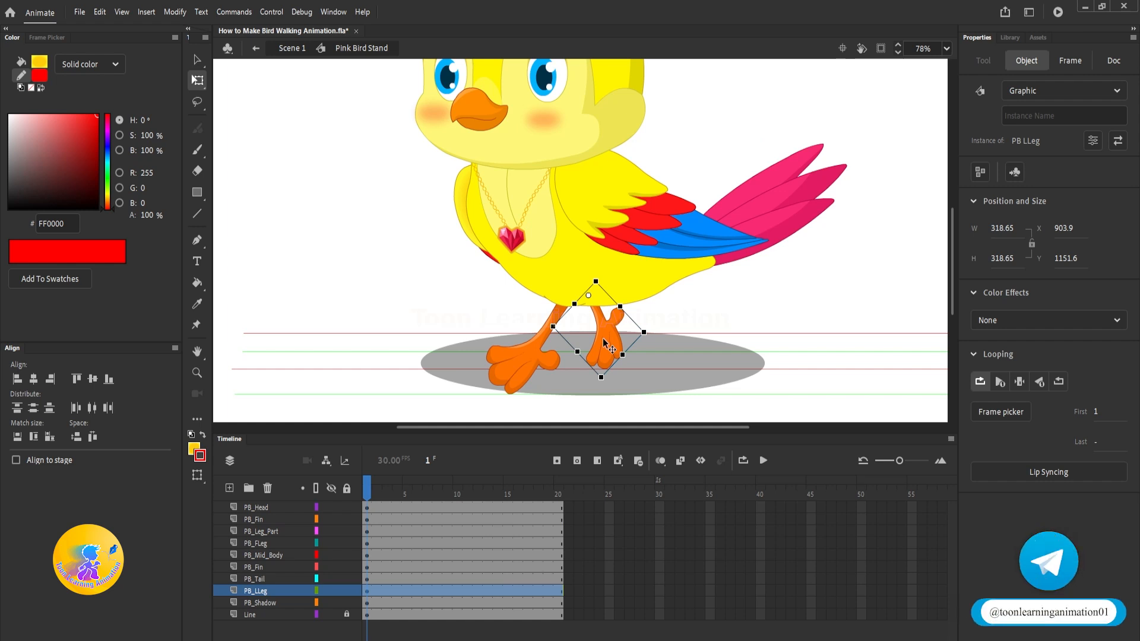
left_click(463, 230)
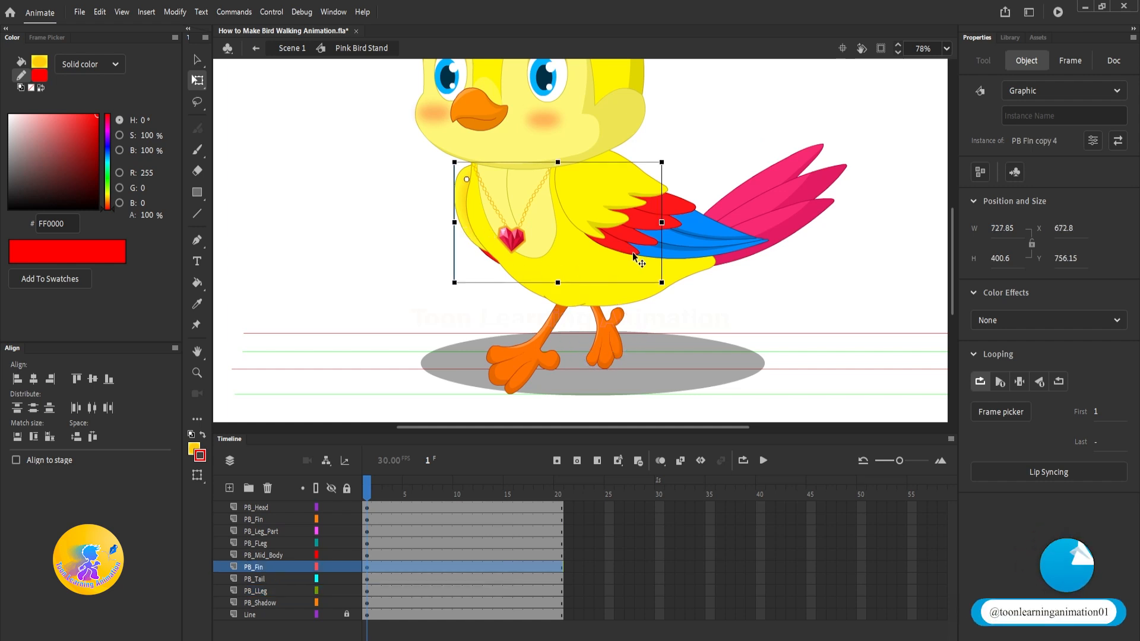
left_click_drag(673, 281, 639, 321)
Insert keyframes on all layers at frame 20 and frame 10.
left_click(563, 496)
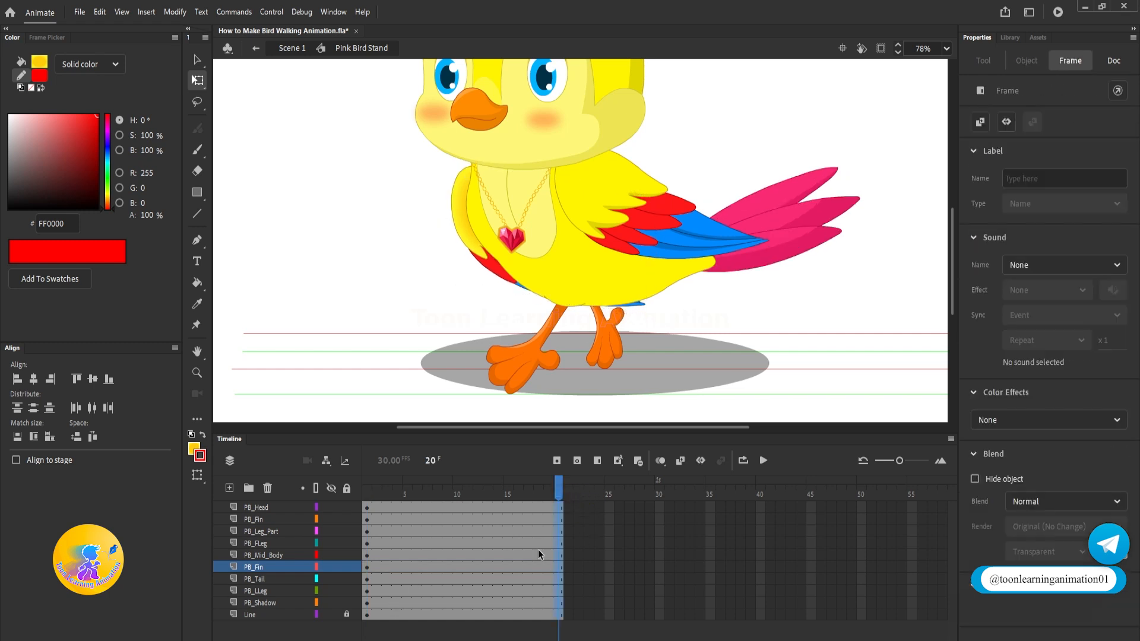
key("F6")
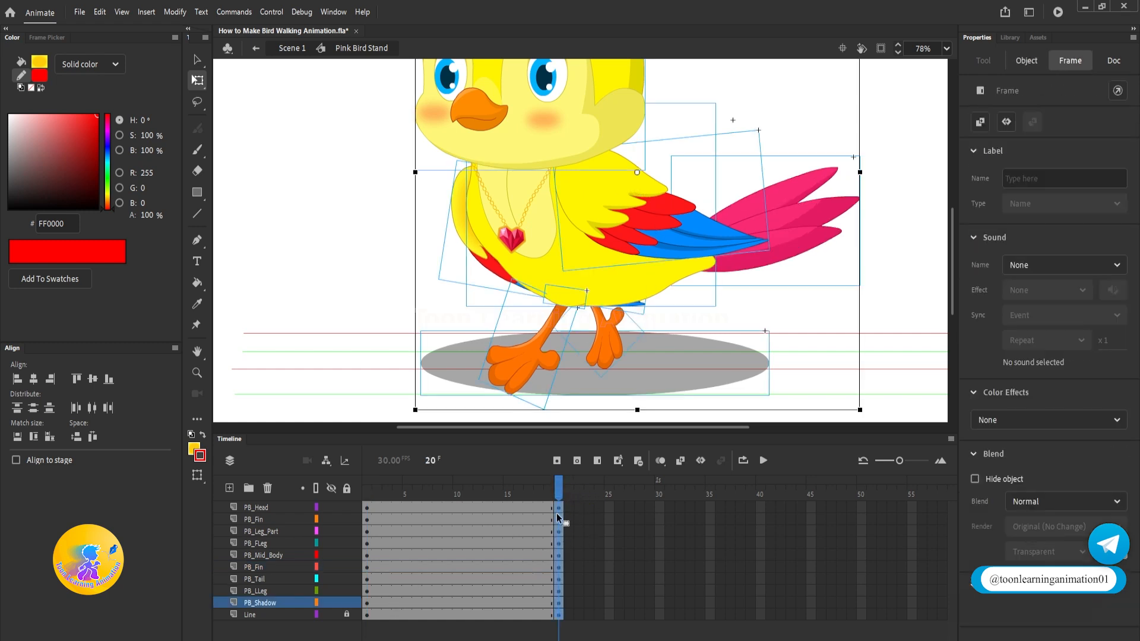
left_click(459, 495)
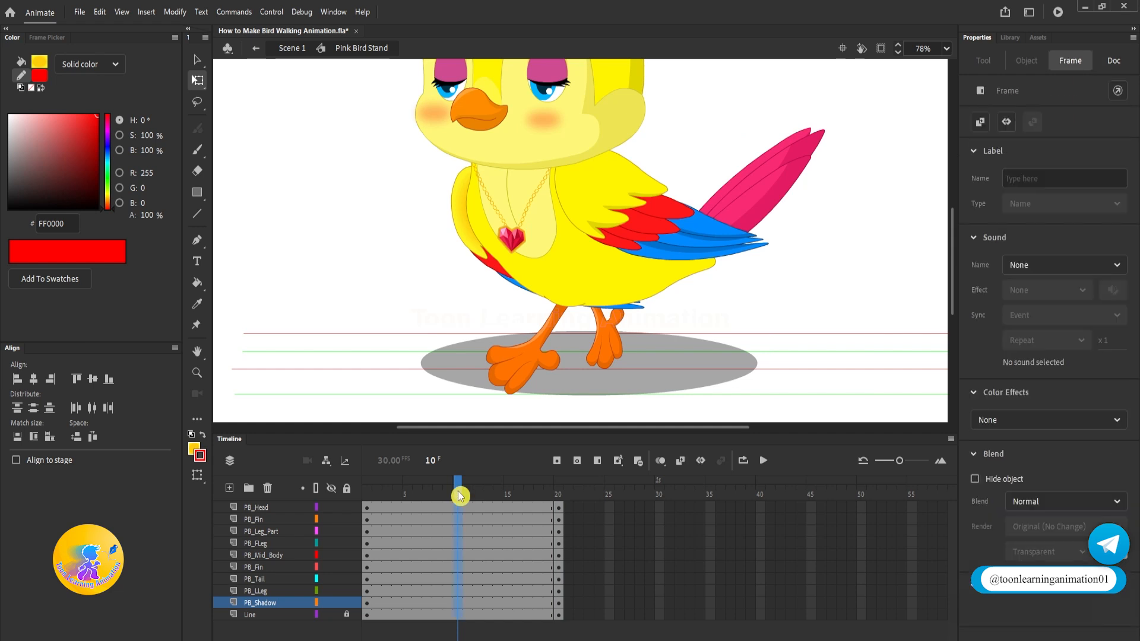
key("F6")
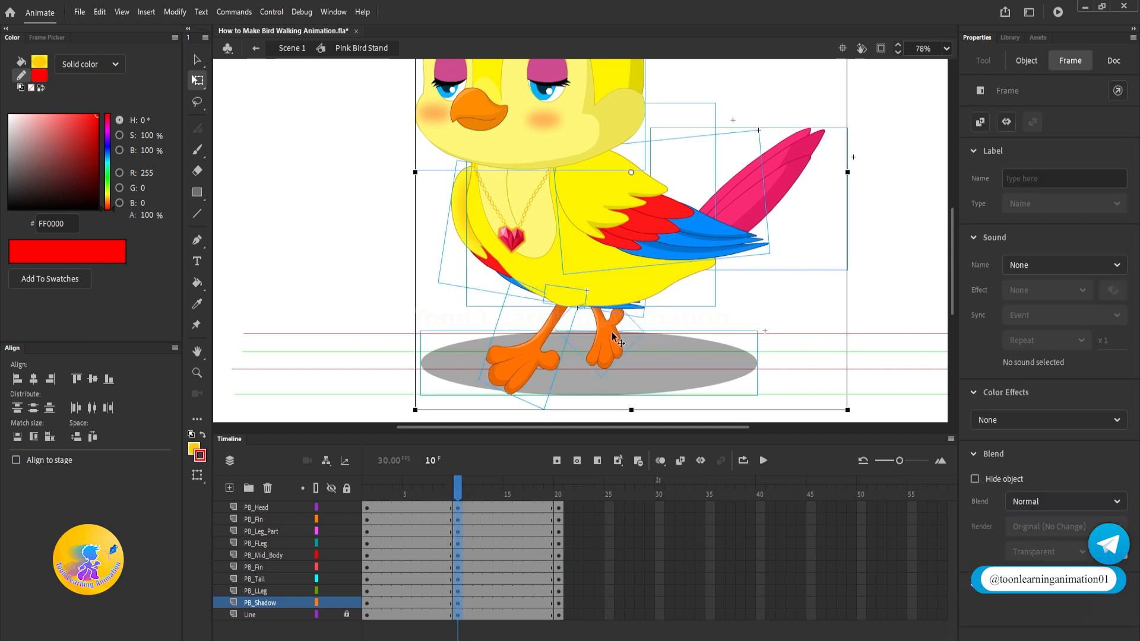
left_click(739, 297)
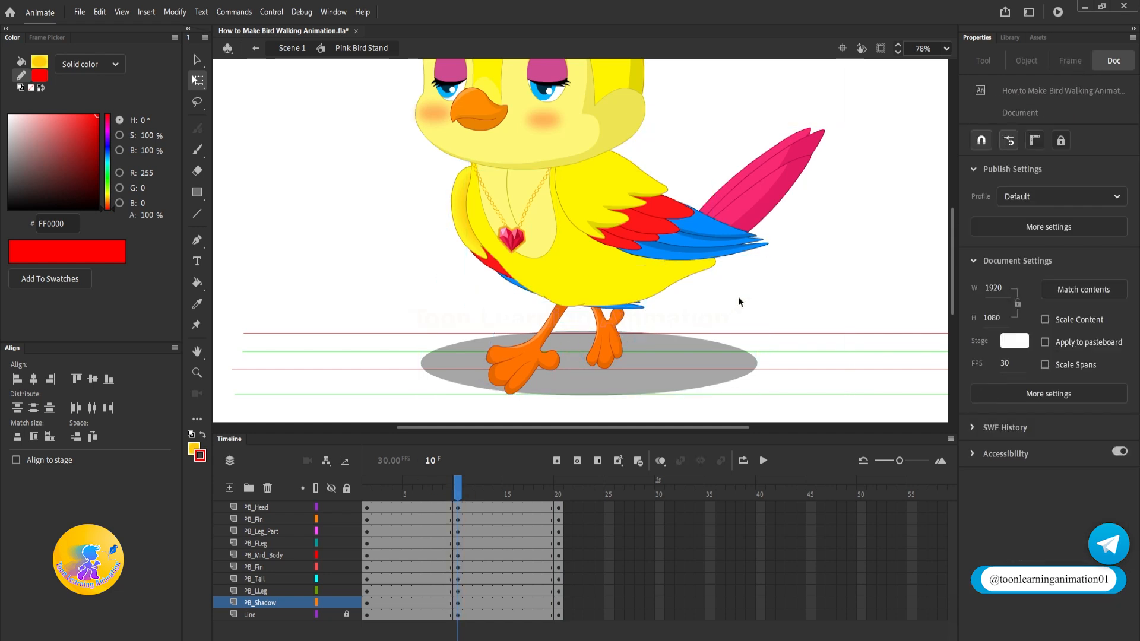
At frame 10, rotate the front leg counterclockwise into a trailing pose and shift it with its PB Leg Part piece toward the tail.
left_click(512, 387)
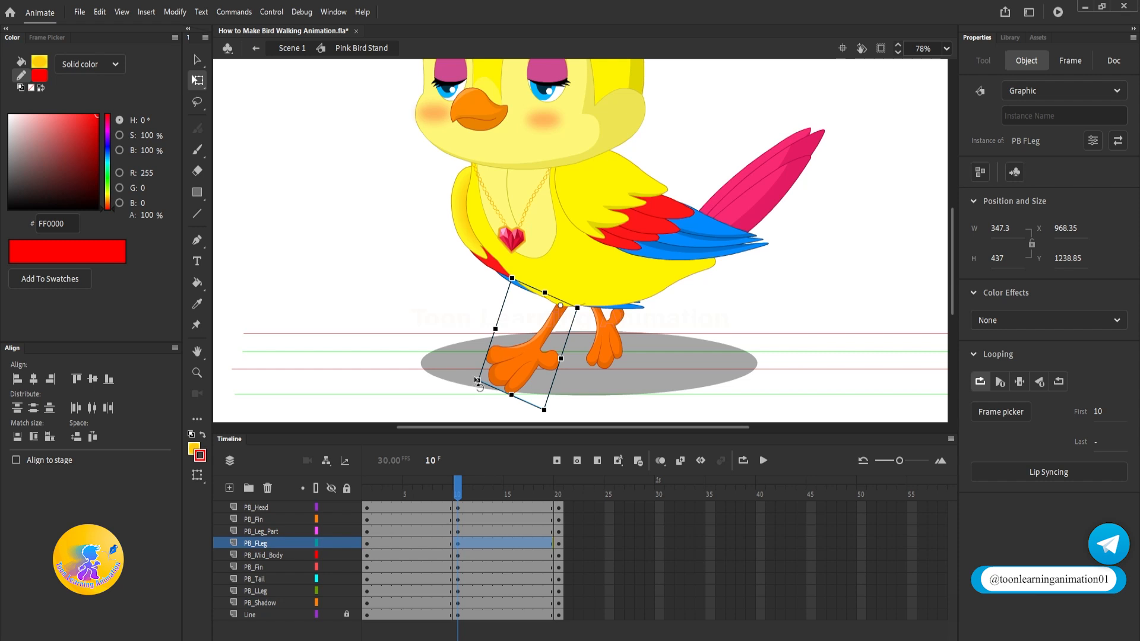
left_click_drag(477, 381, 594, 397)
scroll(558, 297, "up", 5)
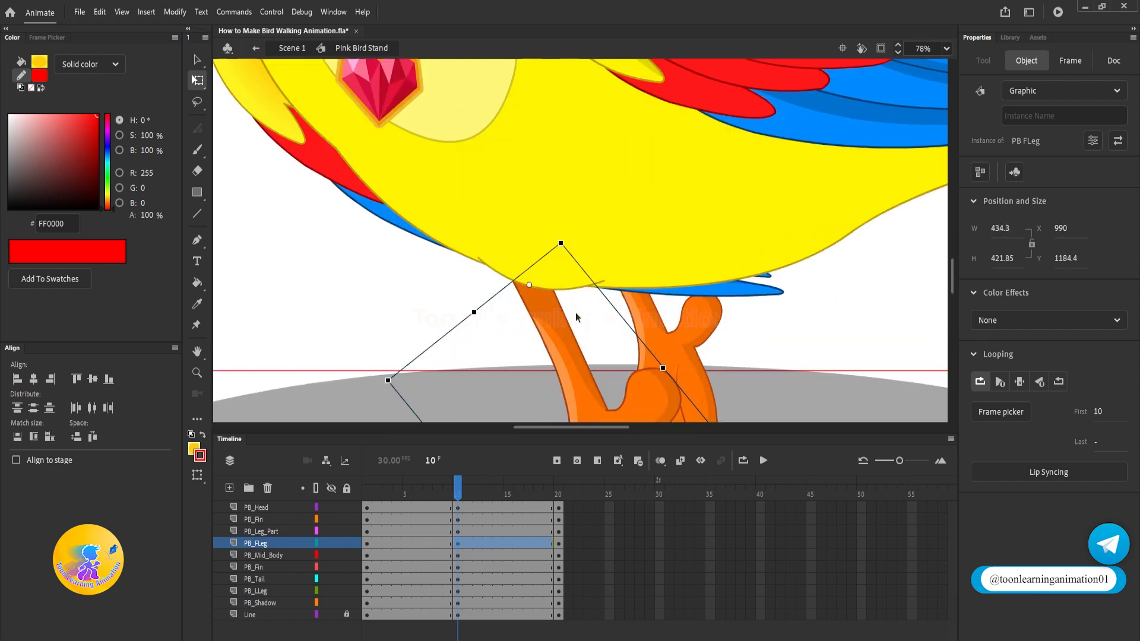
left_click(551, 281)
scroll(551, 281, "down", 4)
left_click_drag(551, 281, 614, 280)
scroll(614, 282, "down", 3)
Rotate the PB Leg Part piece counterclockwise so it follows the belly outline above the trailing leg at frame 10.
left_click(604, 291)
scroll(612, 286, "up", 8)
left_click(625, 261)
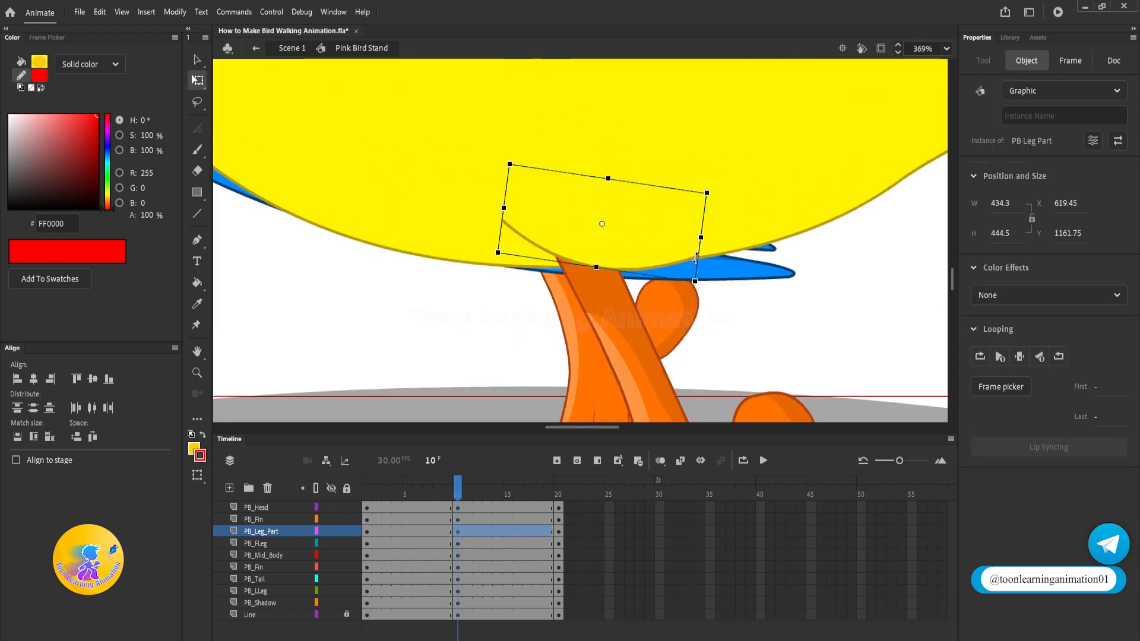
left_click_drag(706, 281, 720, 249)
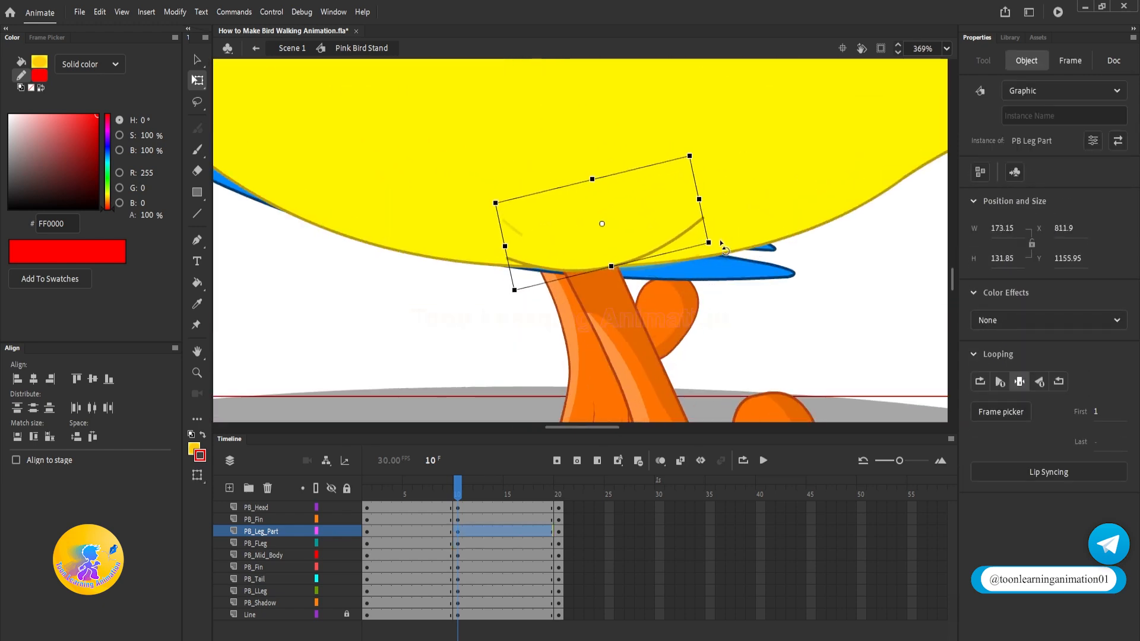
Shorten the trailing PB FLeg leg at frame 10 so its toes rest on the lowest green guide line.
scroll(654, 237, "down", 4)
scroll(649, 228, "down", 2)
scroll(671, 263, "up", 5)
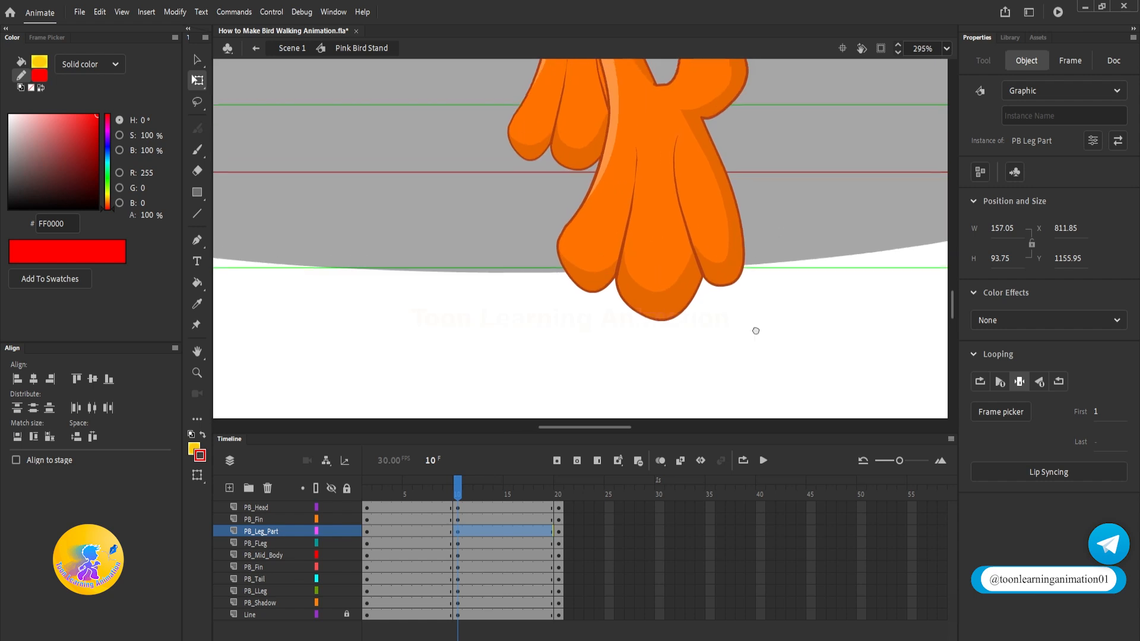
left_click(663, 361)
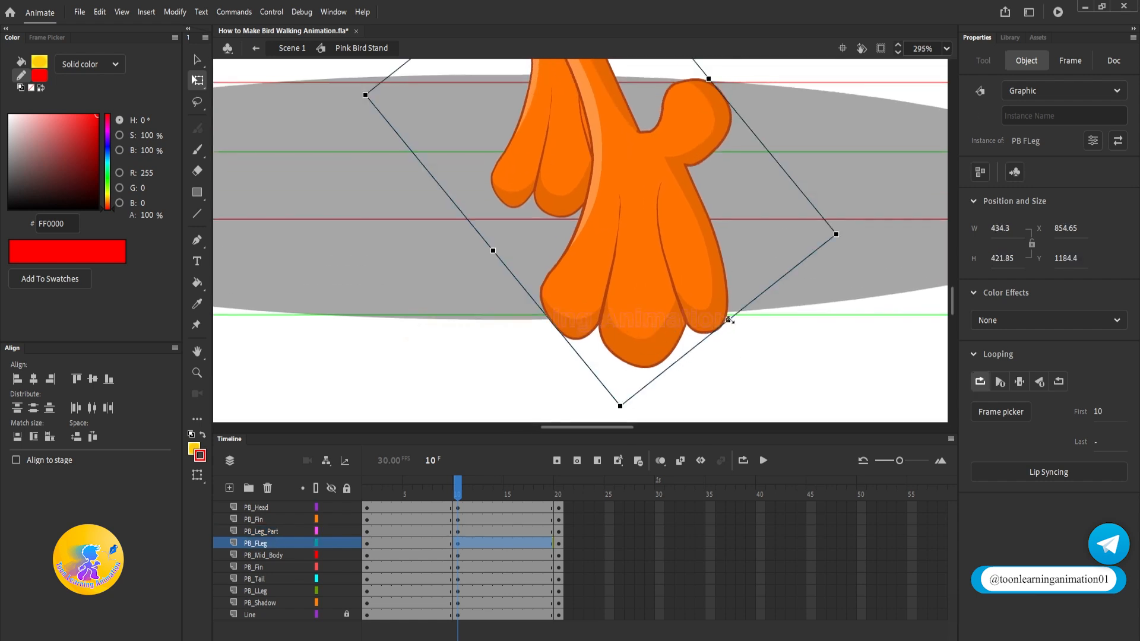
left_click_drag(730, 320, 669, 296)
scroll(651, 331, "down", 9)
At frame 10, rotate the PB LLeg leg clockwise, move it ahead of the trailing leg, and stretch it down to the lower red guide line.
scroll(657, 291, "up", 7)
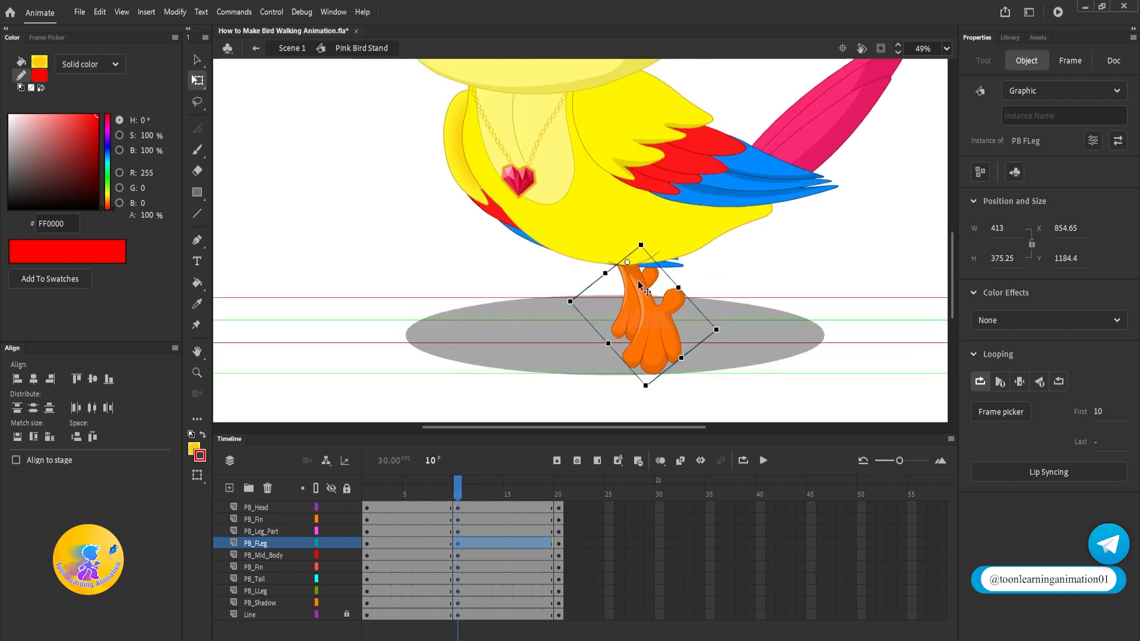
left_click(630, 331)
left_click_drag(730, 313, 571, 356)
left_click_drag(543, 310, 483, 307)
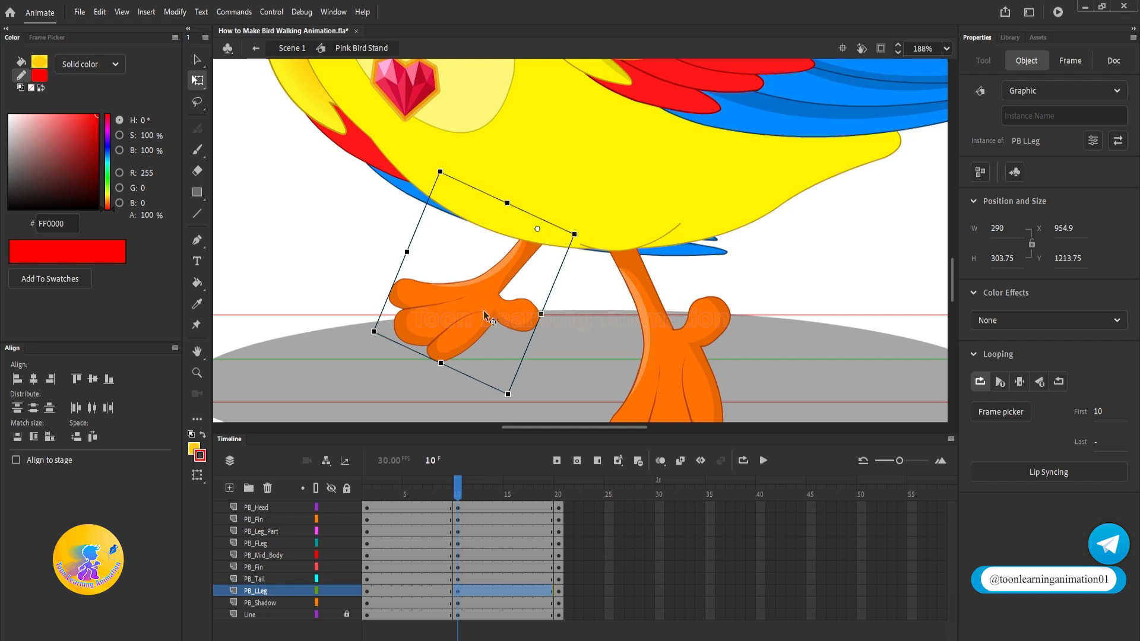
left_click_drag(514, 361, 529, 301)
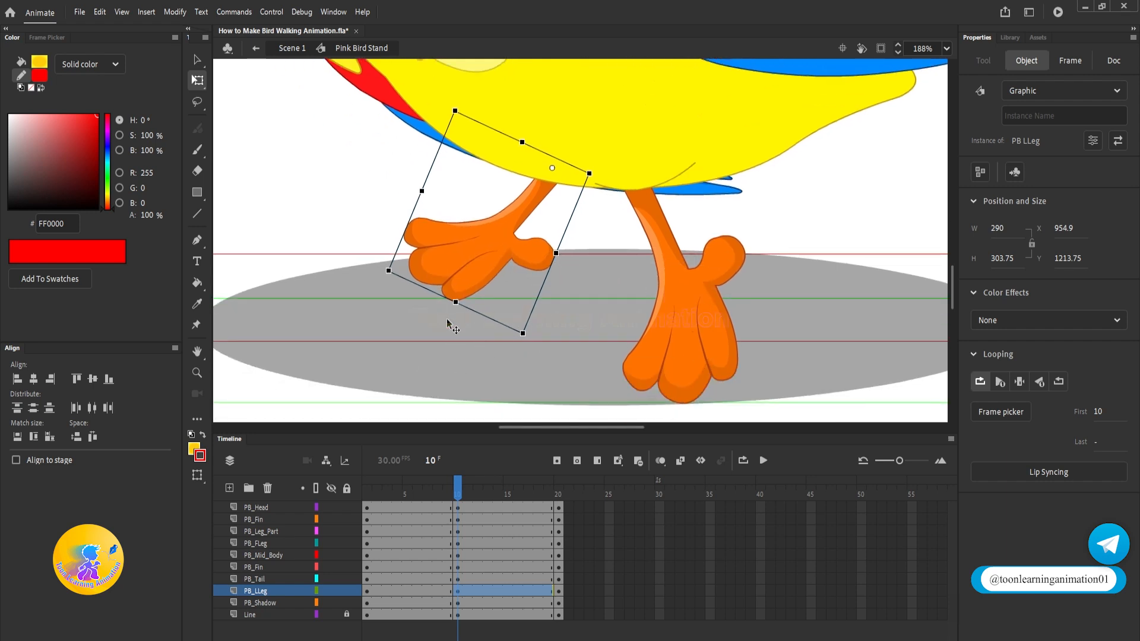
left_click_drag(472, 276, 452, 341)
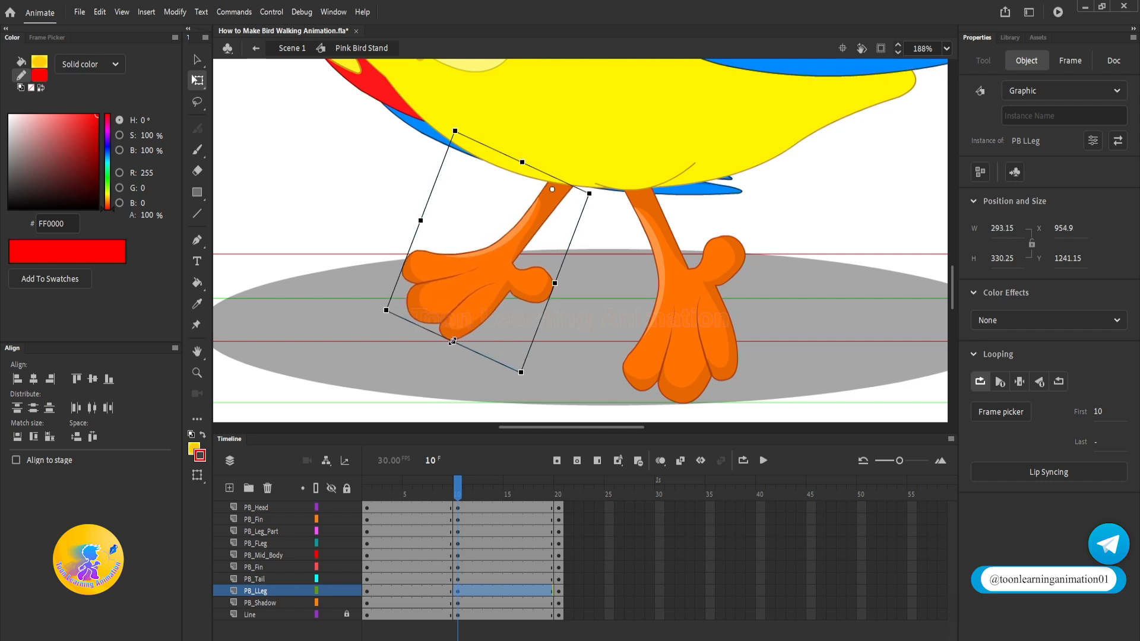
Rotate the near wing clockwise at frame 10 so its tip swings down below the tail.
left_click(591, 297)
scroll(594, 285, "down", 5)
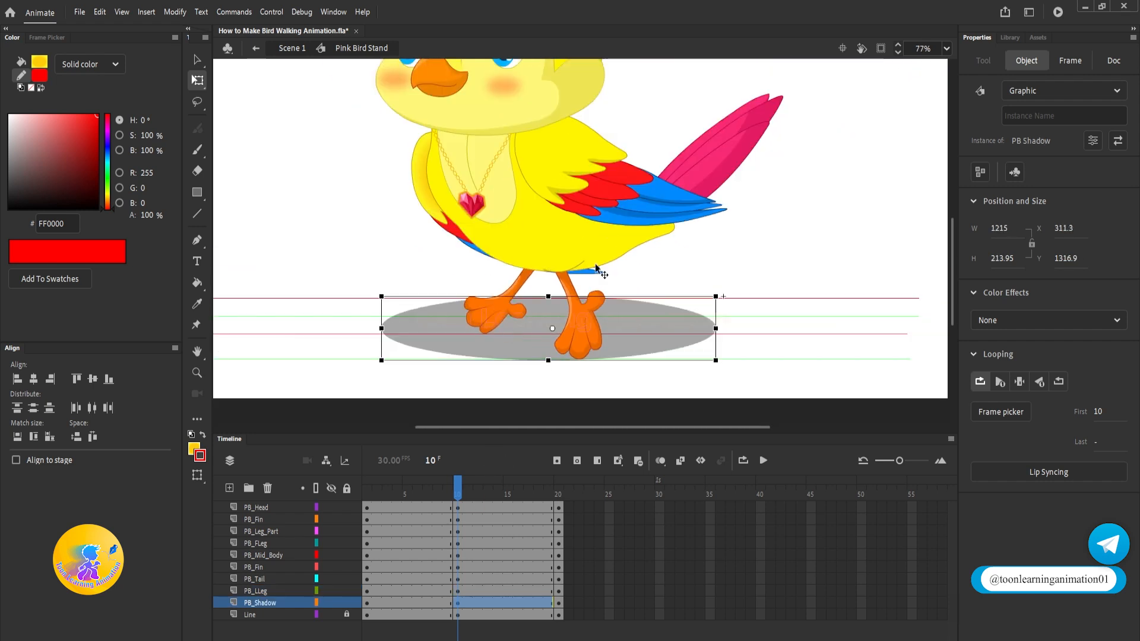
left_click(621, 198)
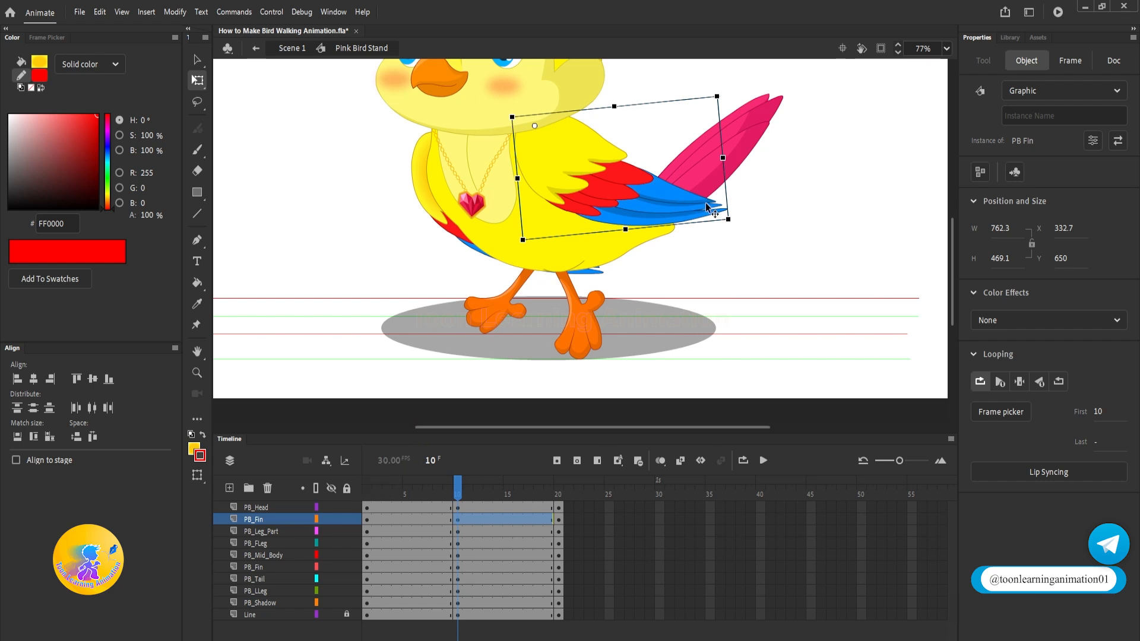
left_click_drag(740, 220, 733, 262)
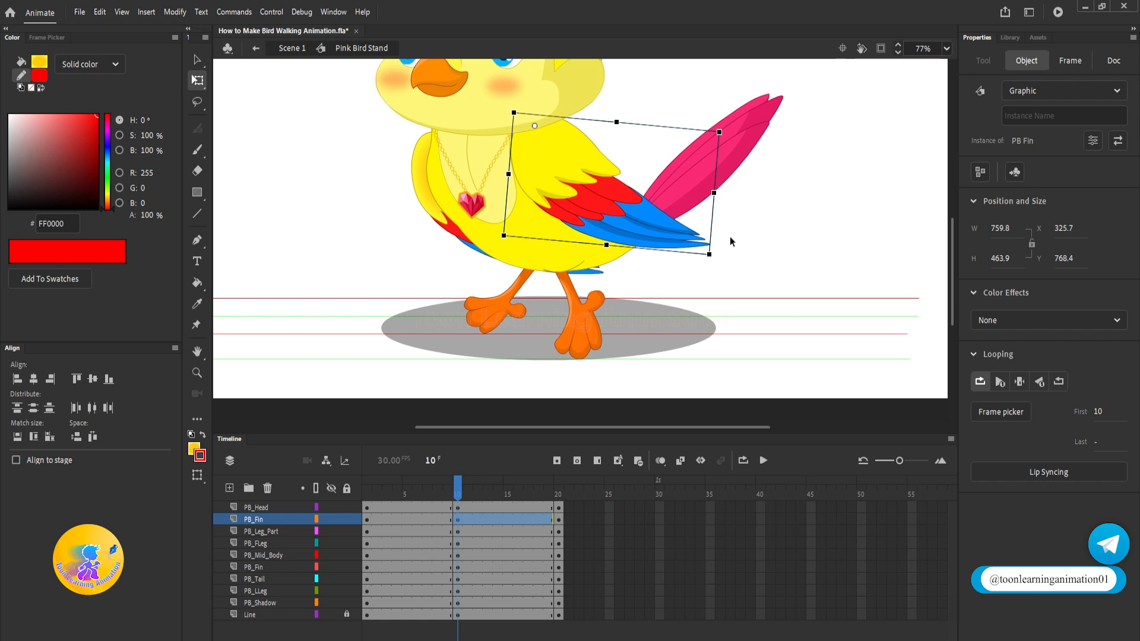
left_click_drag(720, 262, 712, 271)
left_click(509, 306)
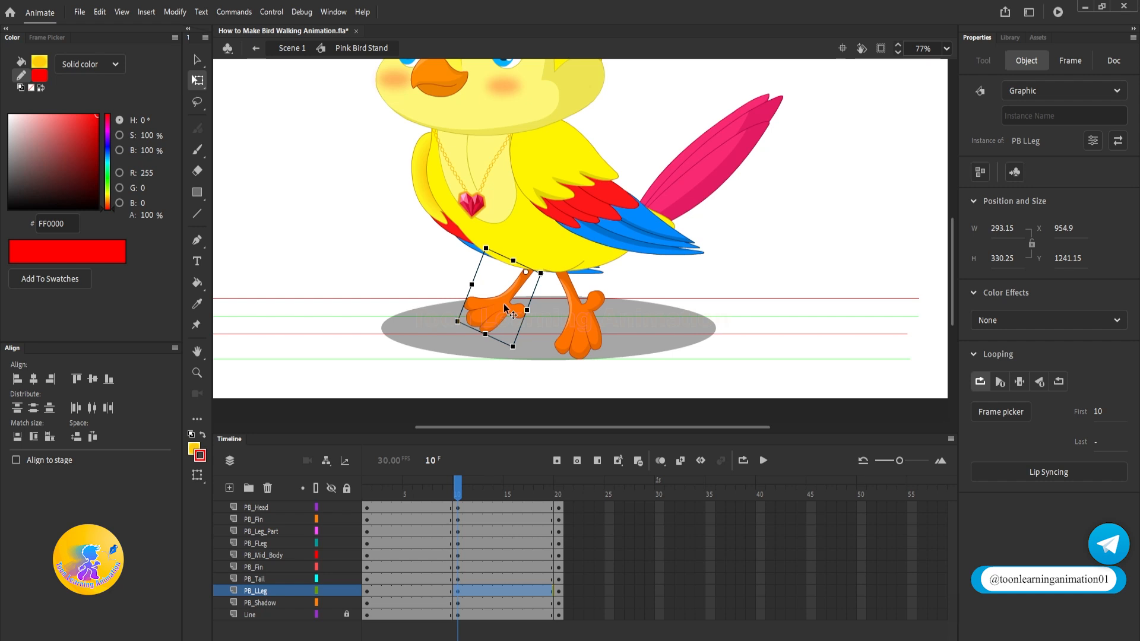
Rotate the far wing counterclockwise at frame 10 so its tip tucks up behind the bird's body.
left_click(437, 221)
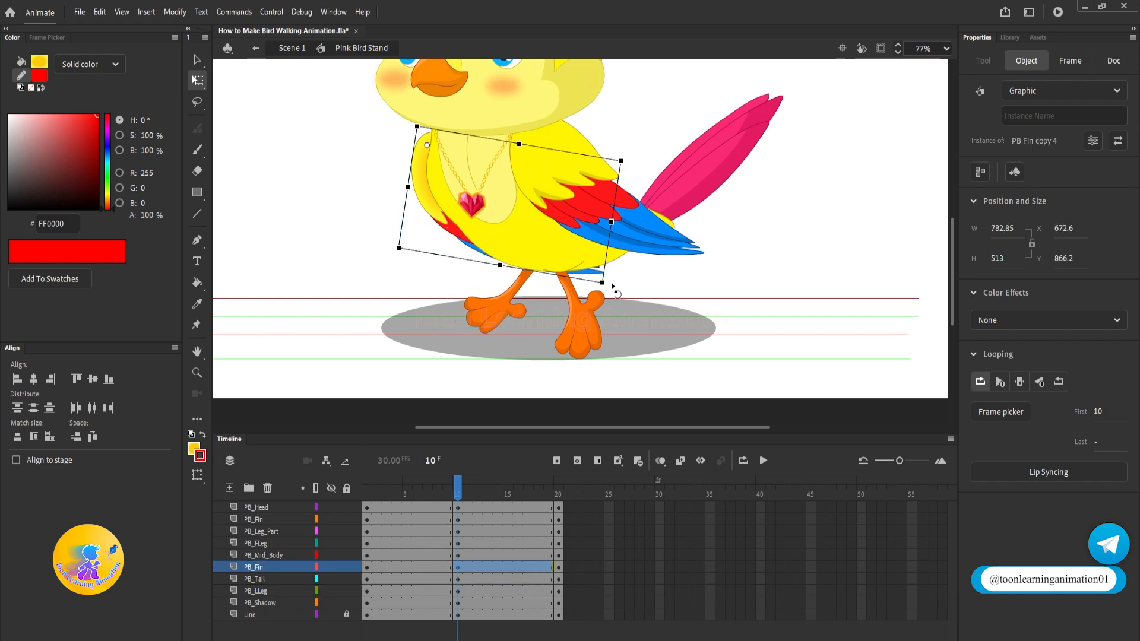
left_click_drag(613, 286, 646, 265)
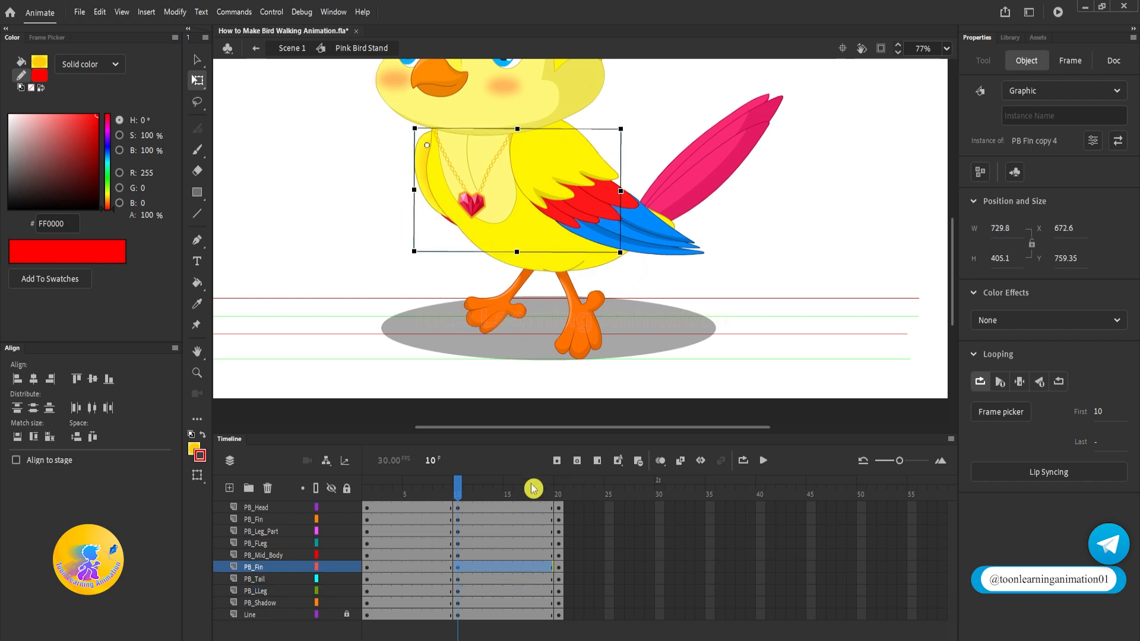
Create classic tweens across both keyframe spans on all layers from PB_Head to PB_Shadow.
left_click_drag(487, 508, 416, 604)
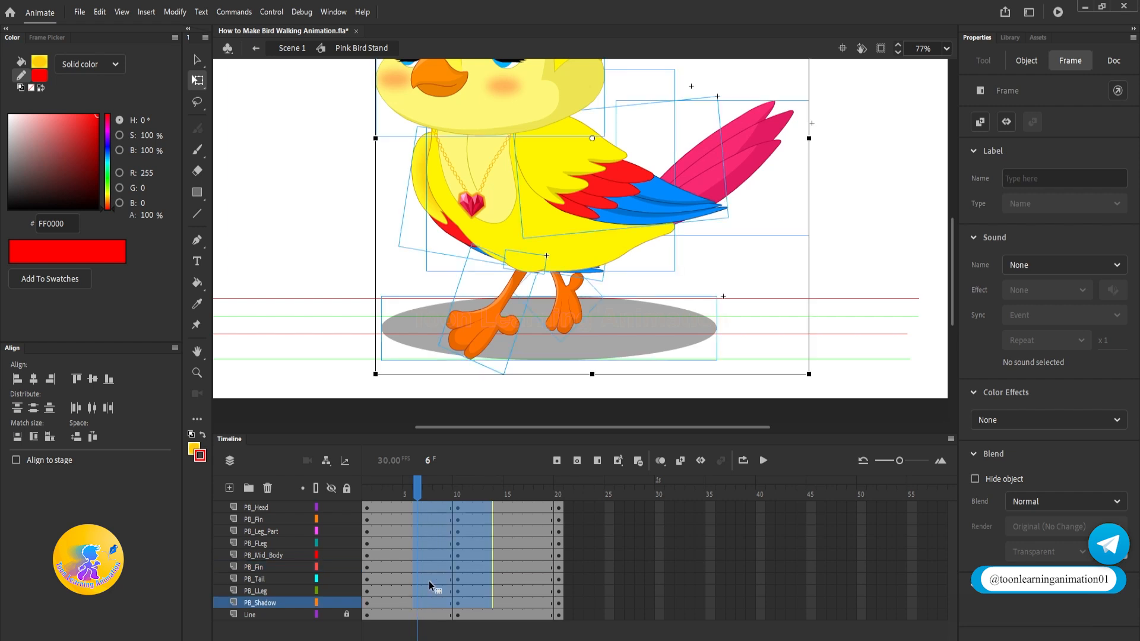
right_click(429, 582)
left_click(475, 215)
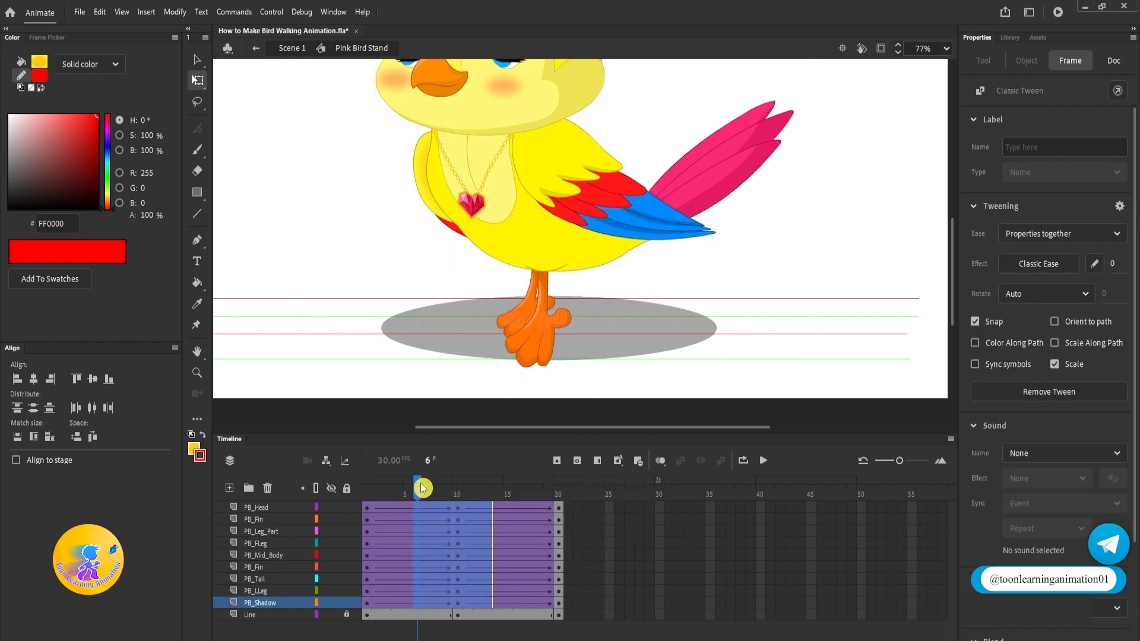
Play the tweened walk from frame 1 and review the leg positions between the keyframes.
left_click(368, 484)
key("Return")
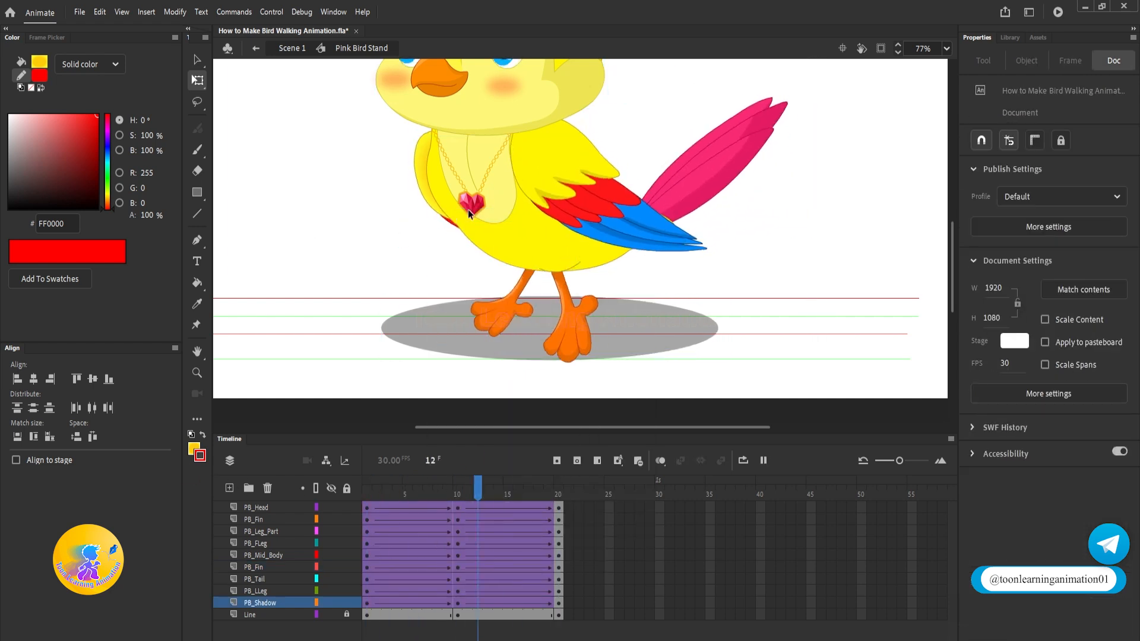
key("Return")
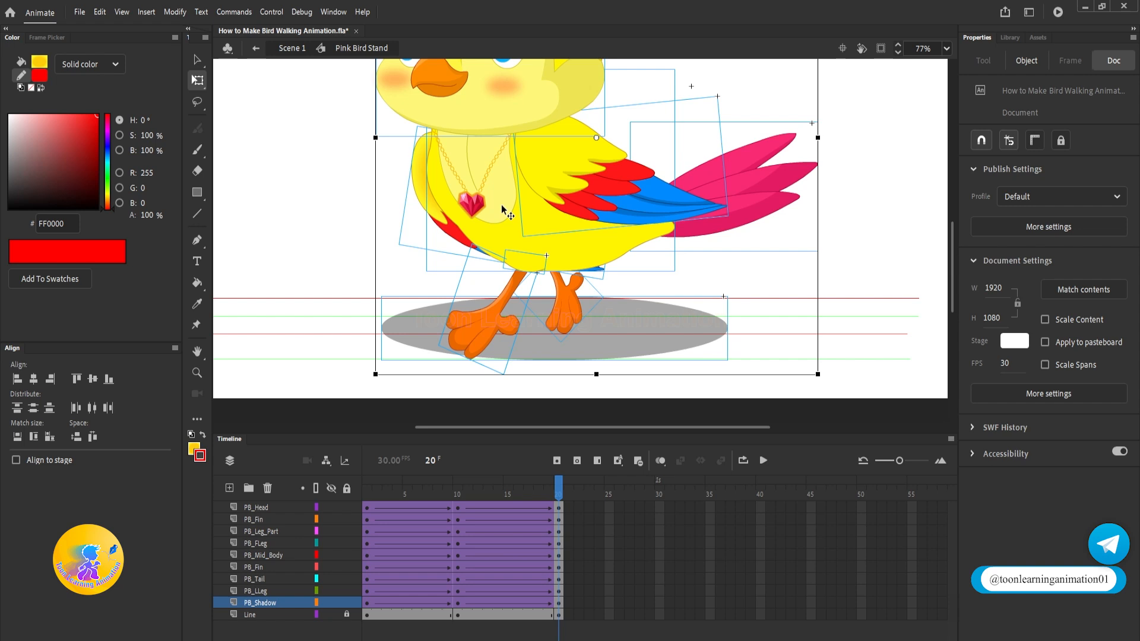
left_click(840, 236)
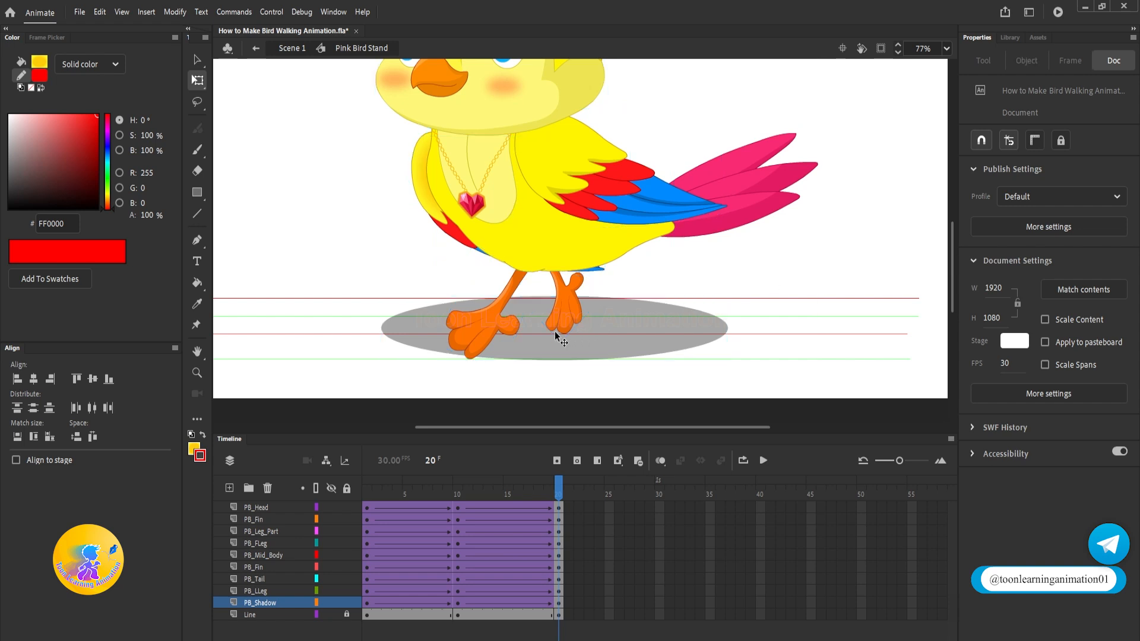
left_click_drag(459, 485, 359, 497)
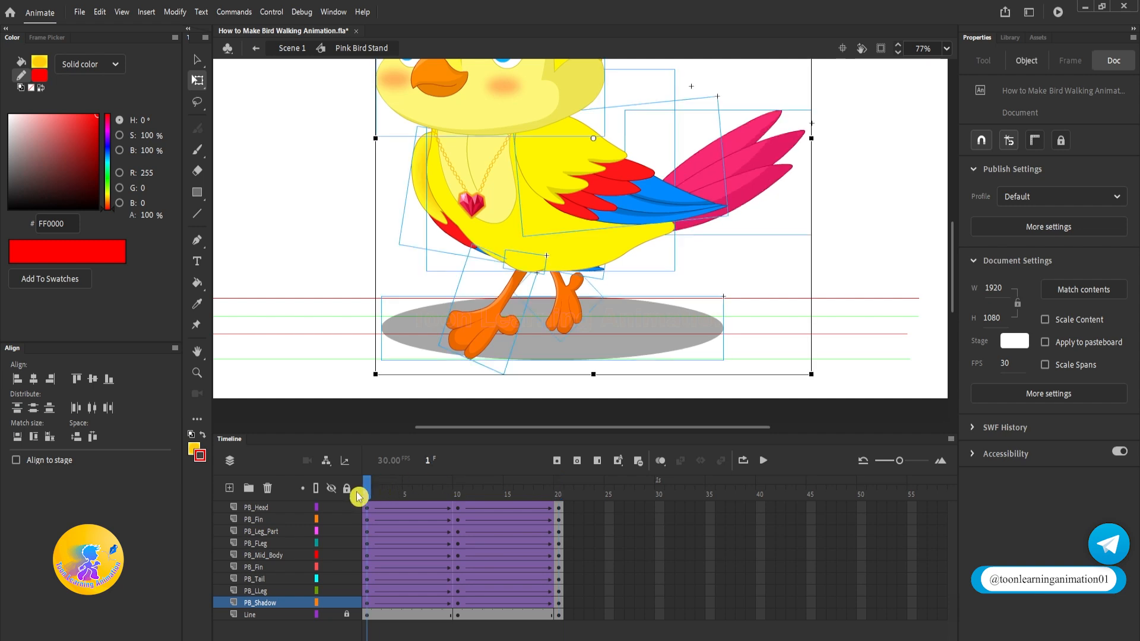
mouse_move(359, 496)
left_mouse_down()
mouse_move(400, 490)
mouse_move(366, 494)
left_mouse_up()
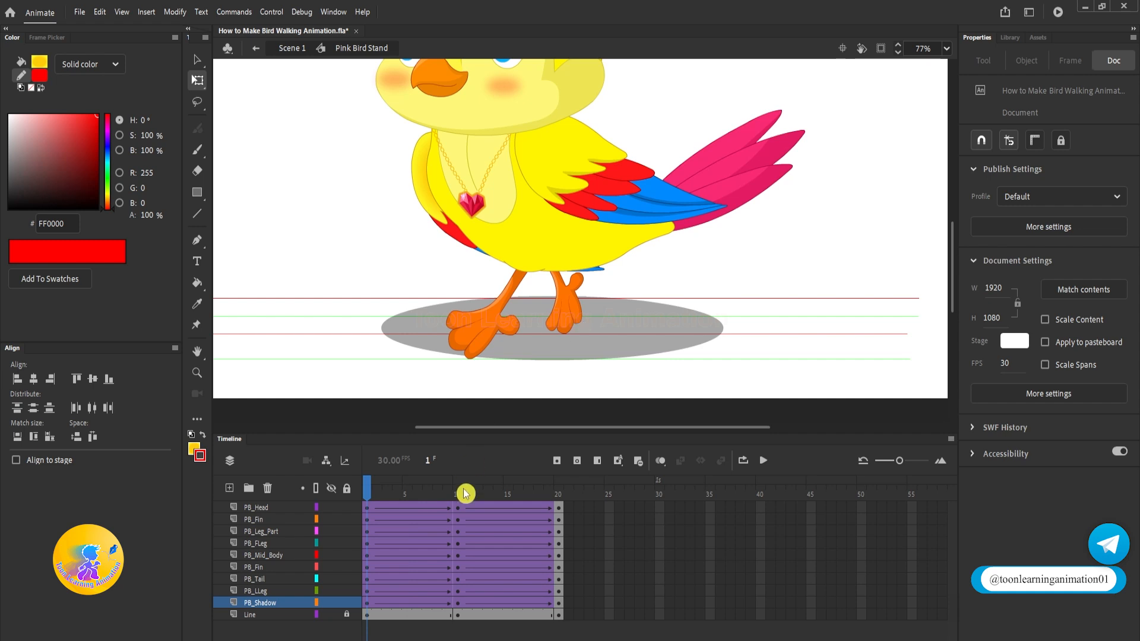
Insert keyframes at frame 5 on all bird layers, and rotate the PB LLeg leg counterclockwise and raise it off the ground.
left_click(407, 588)
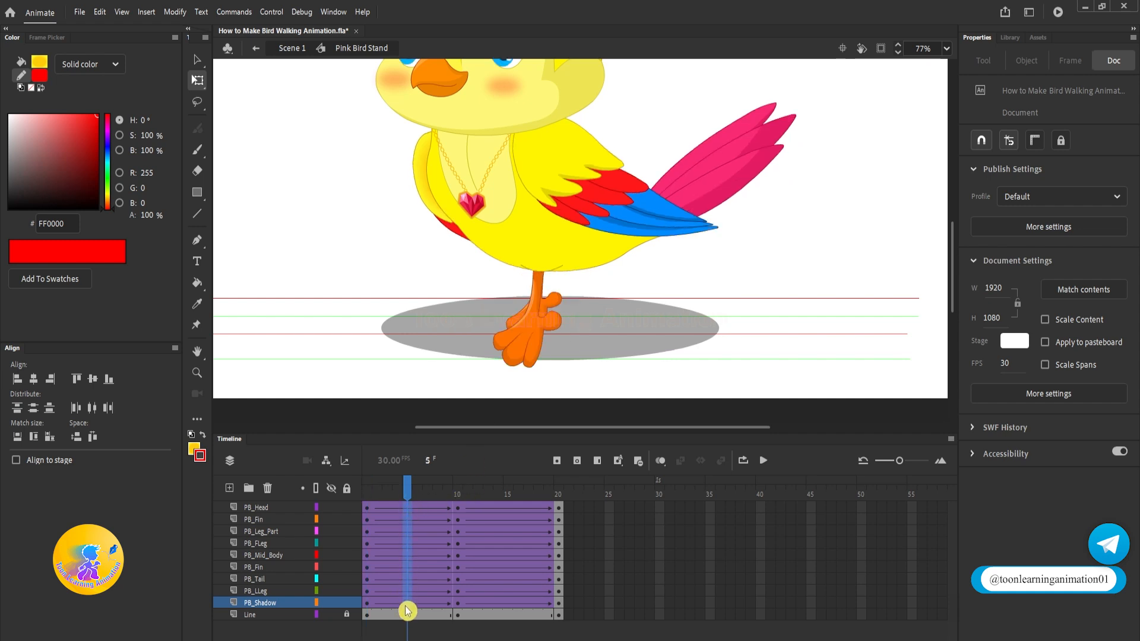
key("F6")
left_click(815, 238)
left_click(537, 304)
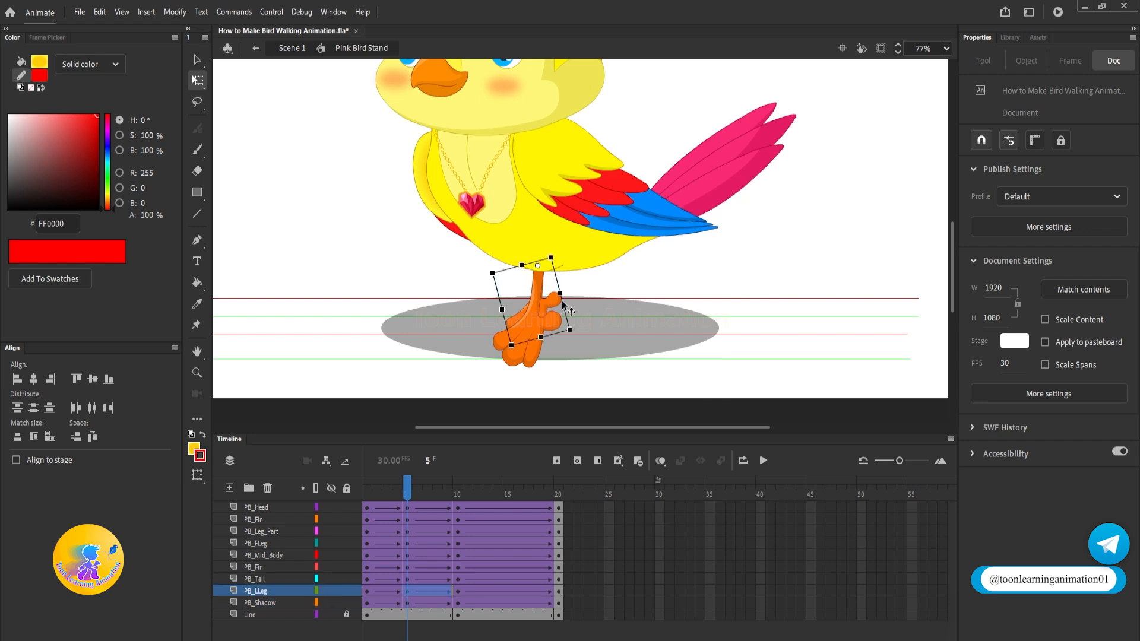
left_click_drag(573, 328, 559, 295)
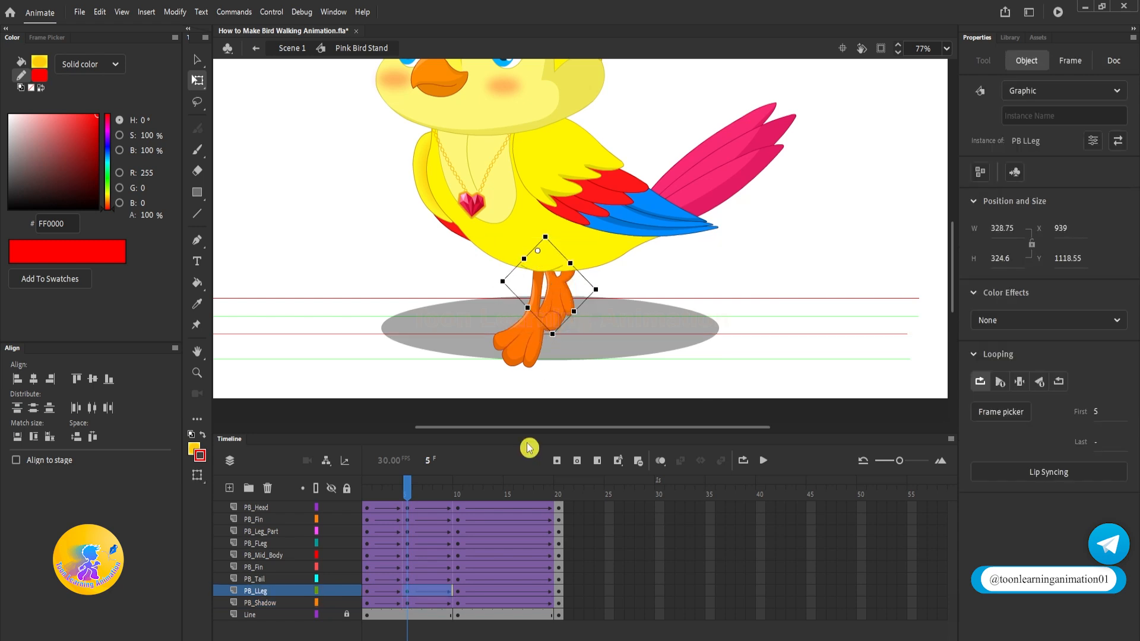
Insert keyframes at frame 15 on all layers from PB_Head to PB_Shadow.
left_click(508, 494)
left_click_drag(509, 493, 459, 495)
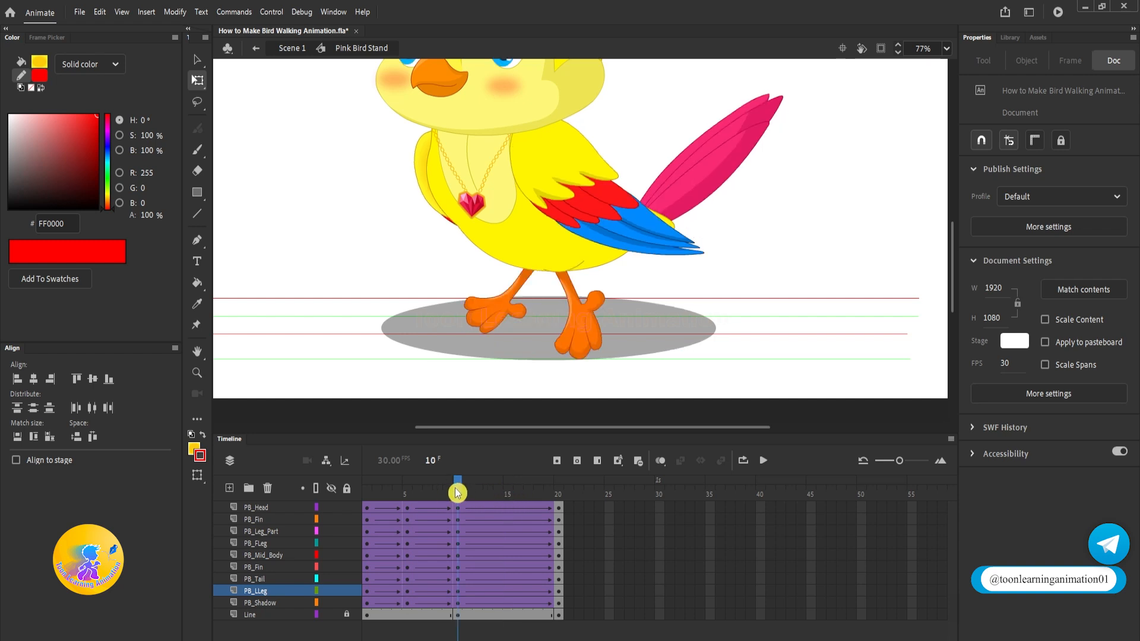
left_click_drag(457, 492, 515, 604)
left_click(504, 519)
key("F6")
left_click(768, 251)
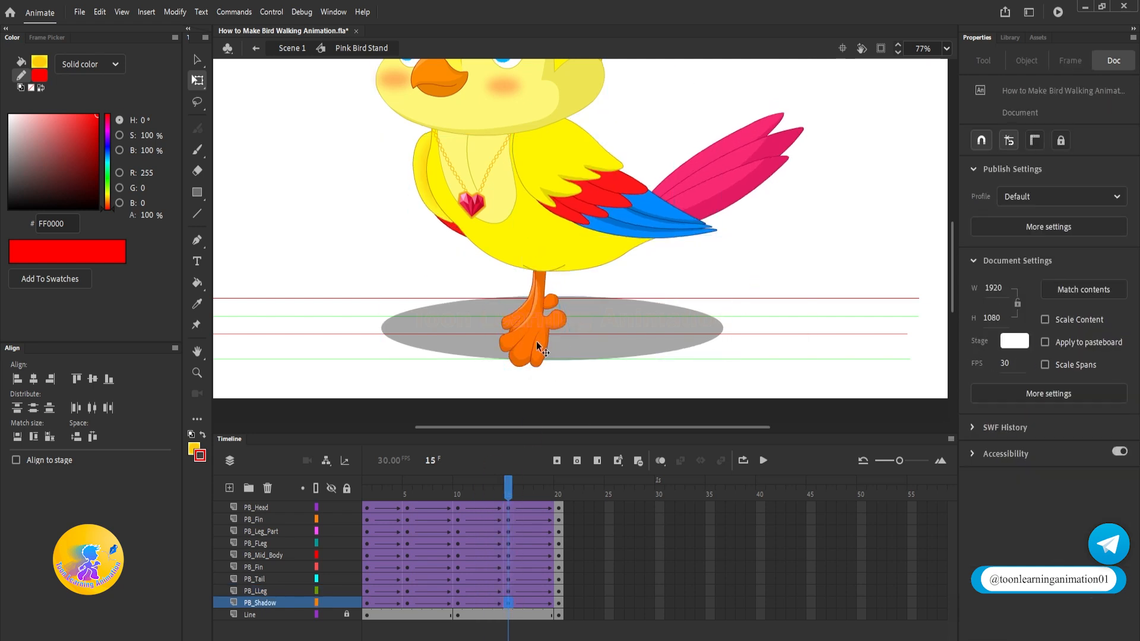
At frame 15, rotate the PB FLeg leg counterclockwise and shorten it so the foot lifts off the ground.
left_click(536, 341)
left_click_drag(583, 364, 560, 327)
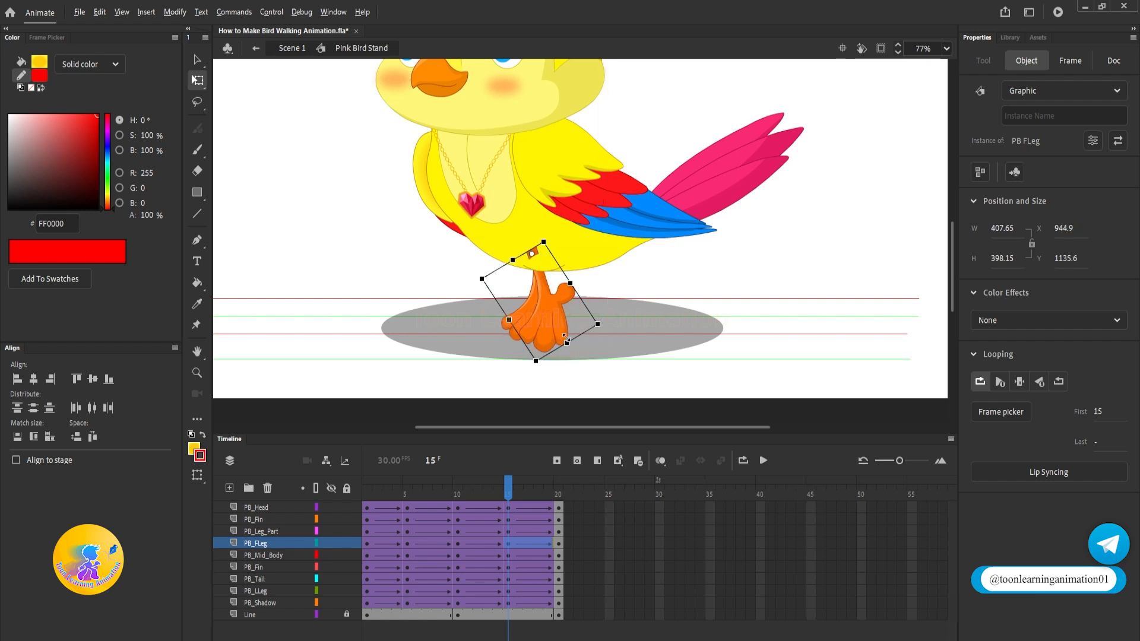
left_click_drag(565, 337, 558, 321)
scroll(542, 278, "up", 5)
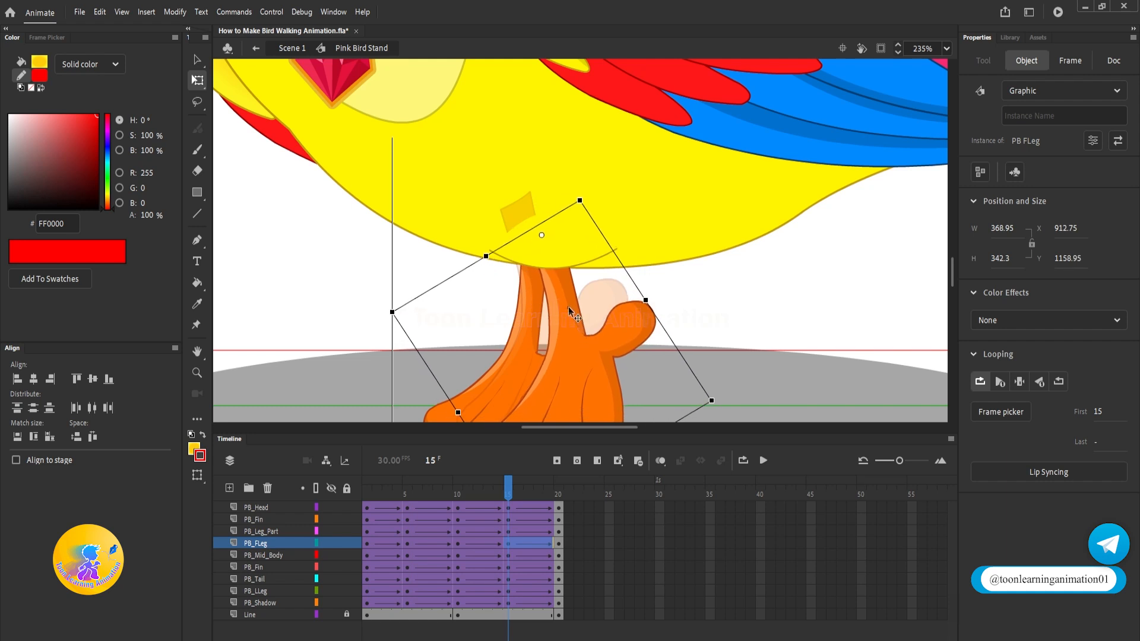
scroll(564, 306, "down", 4)
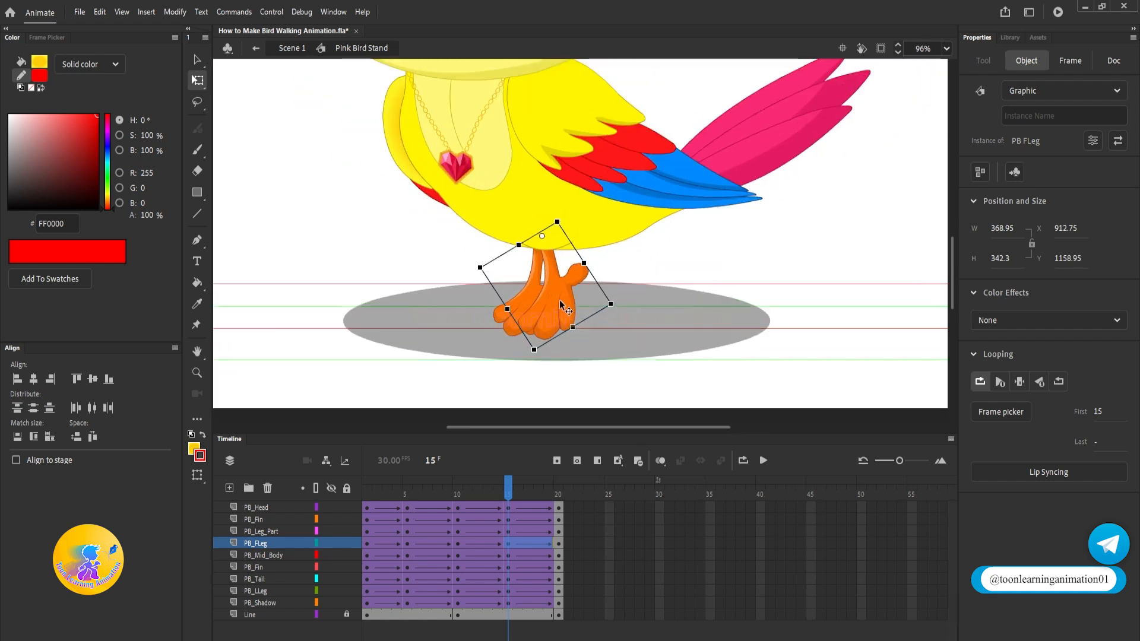
Play the walk from frame 10 to check the lifted leg, and return to frame 1.
left_click(461, 498)
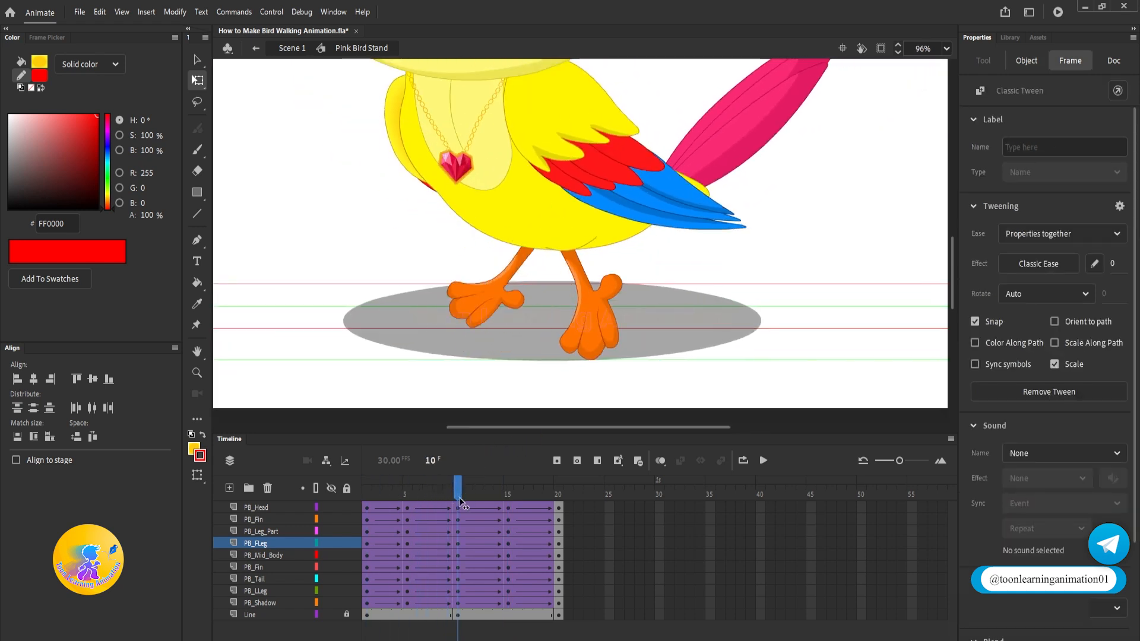
key("Return")
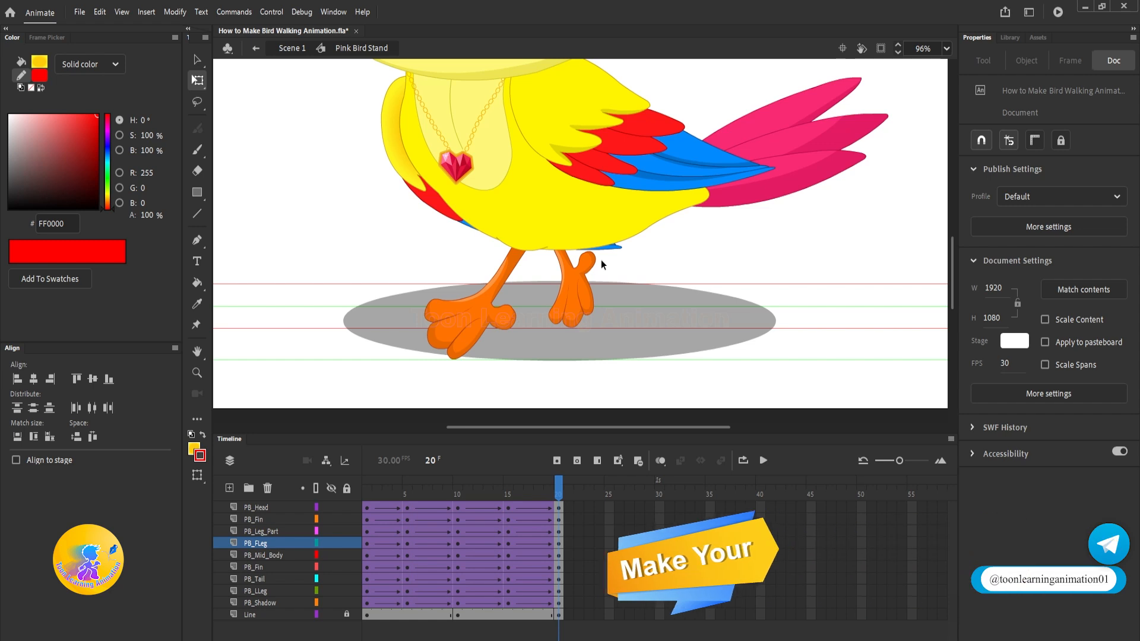
left_click(385, 493)
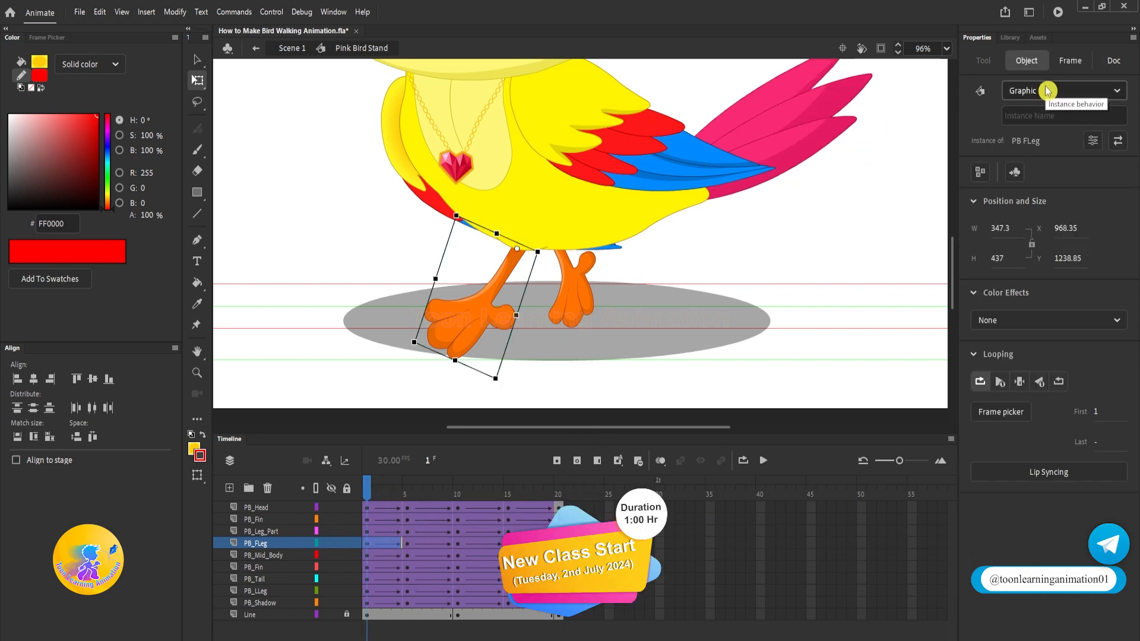
Open the Leg Feets symbol inside PB FLeg and compare the foot drawings on its frames 1 and 2.
double_click(480, 310)
left_click(481, 310)
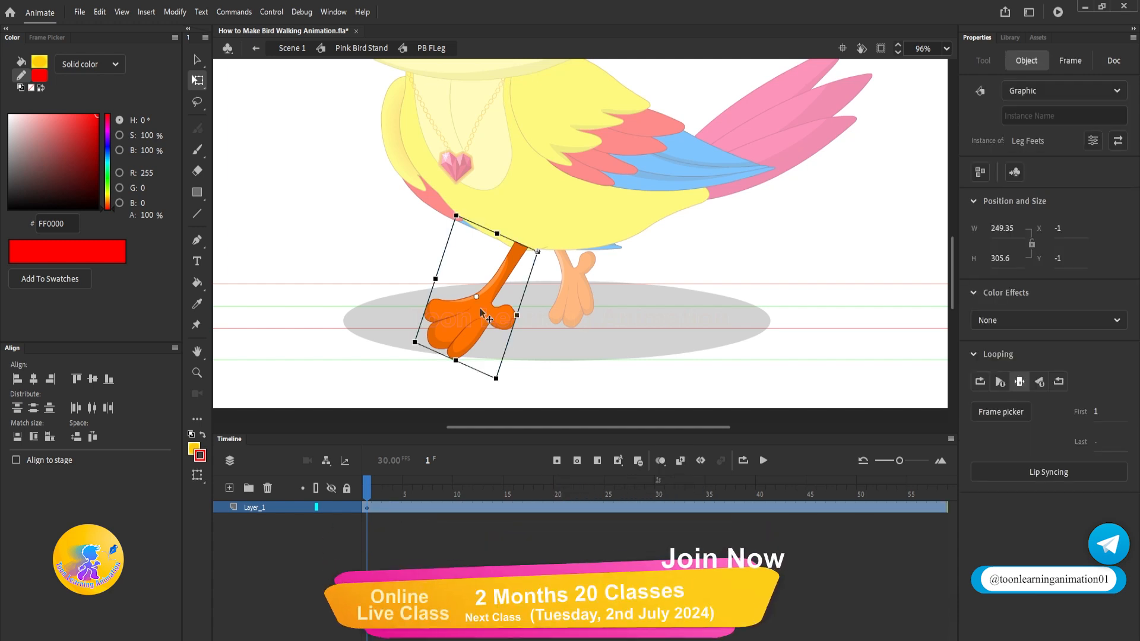
double_click(481, 313)
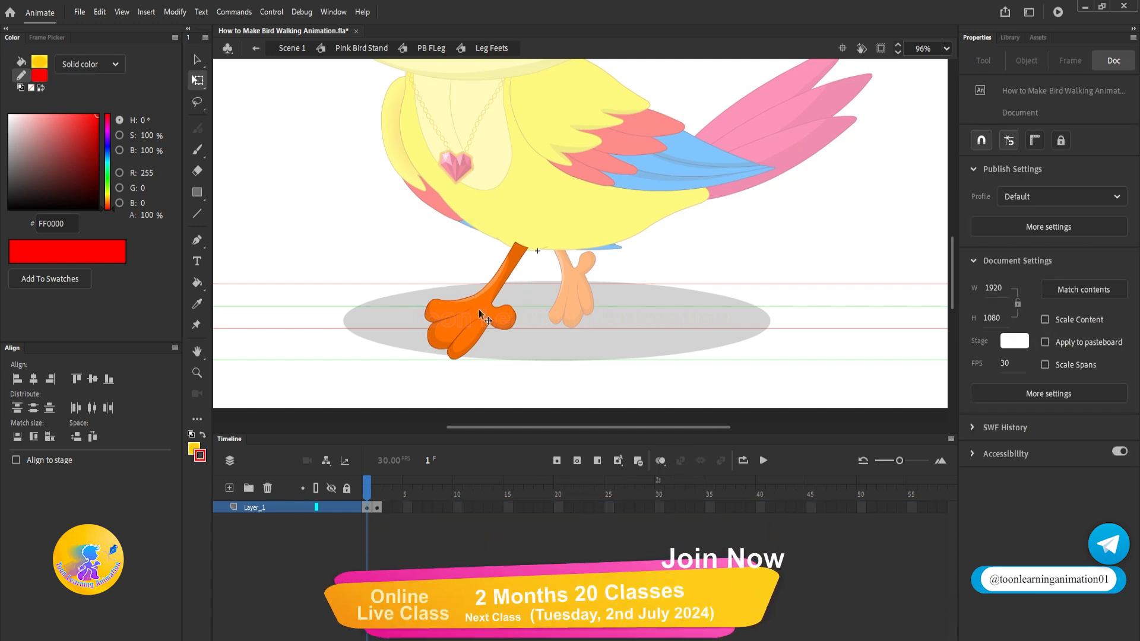
left_click(378, 491)
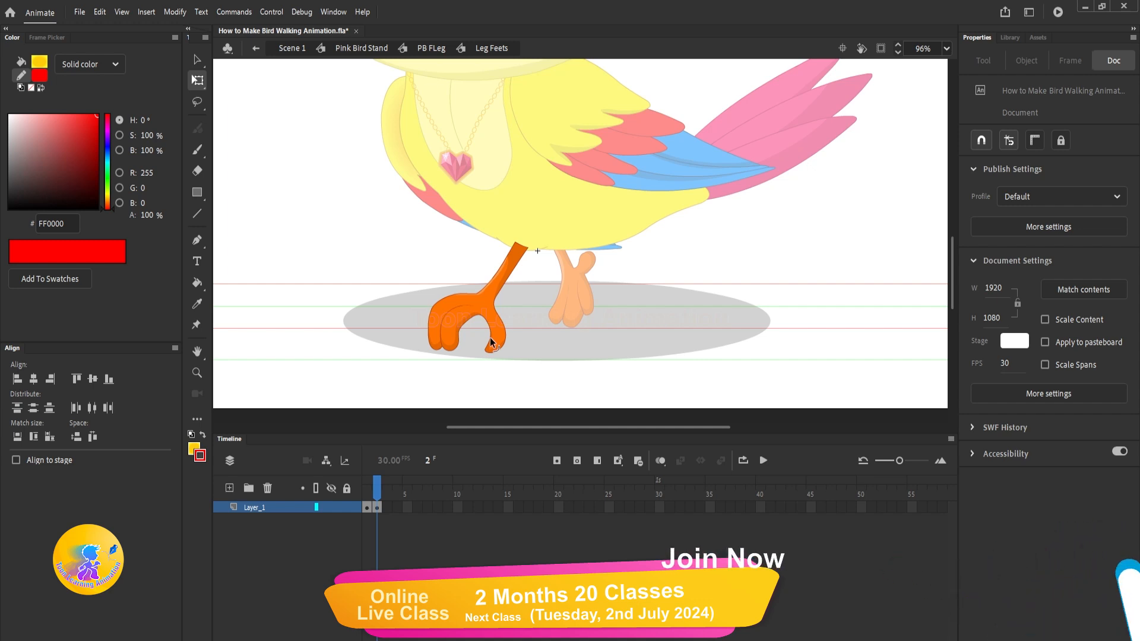
key("comma")
key("period")
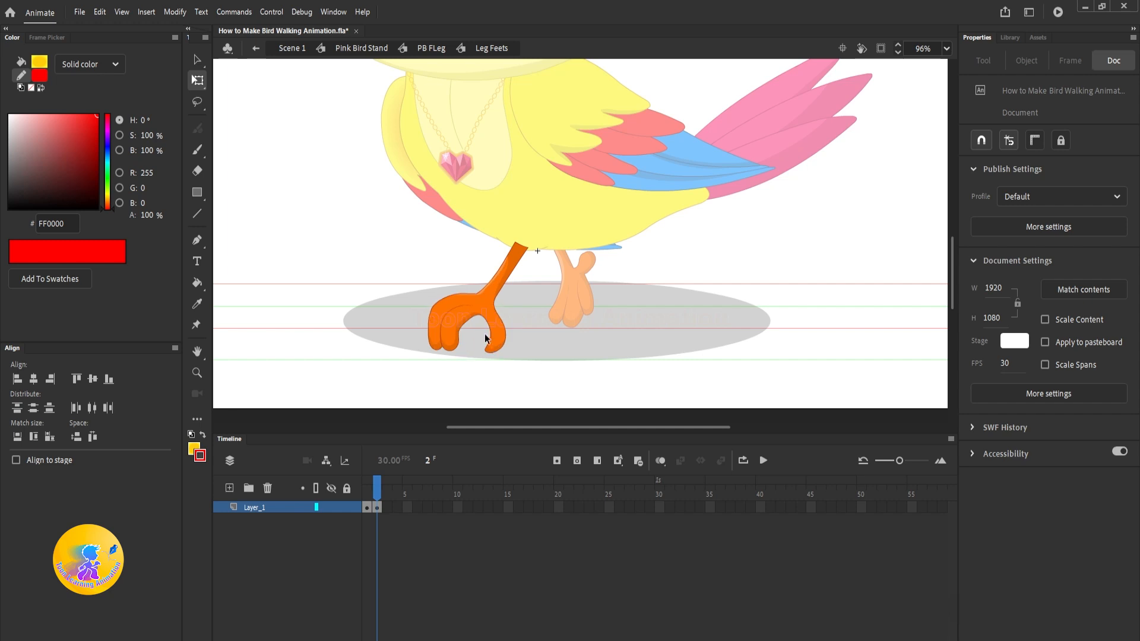
Back in PB FLeg, try loop playback on the Leg Feets instance and restore its single-frame looping.
double_click(489, 383)
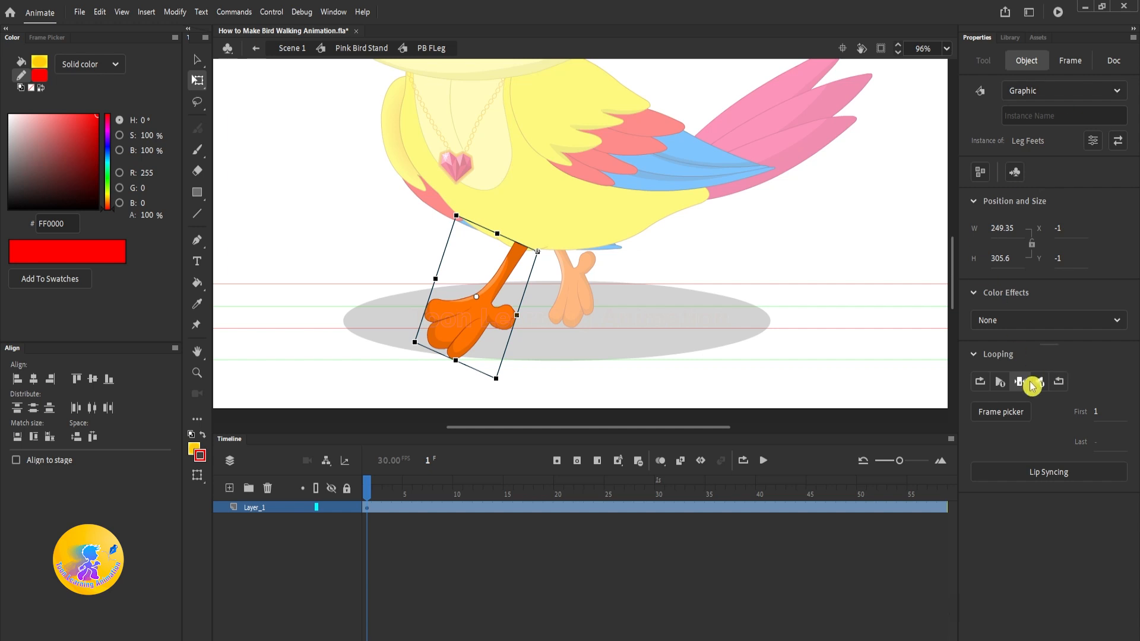
left_click(979, 381)
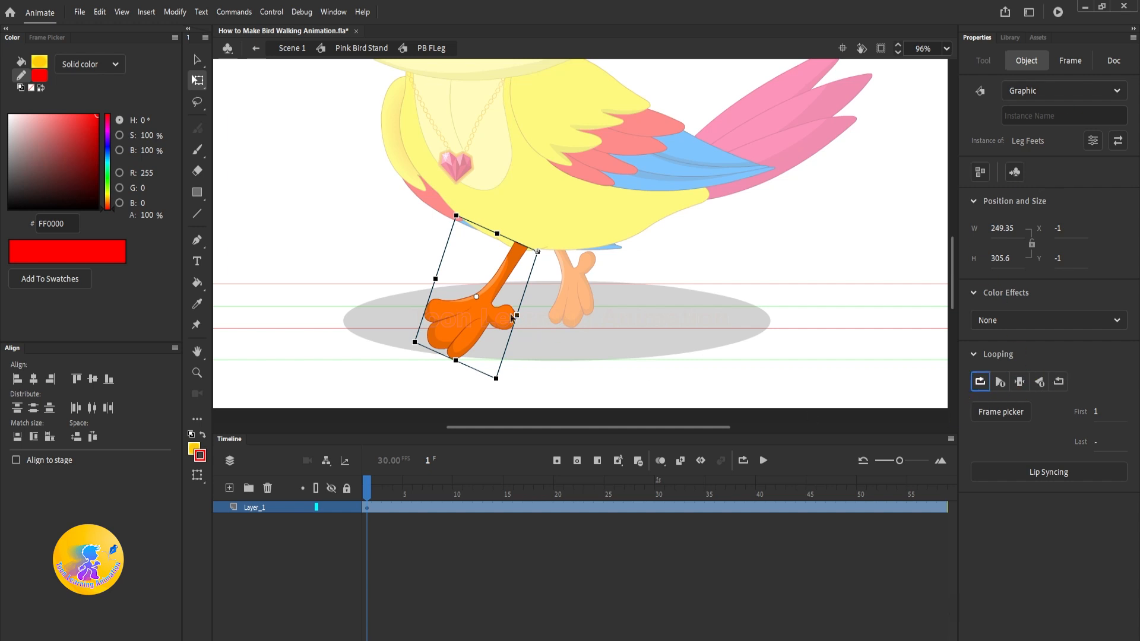
key("Return")
key("Return")
left_click(367, 508)
left_click(419, 385)
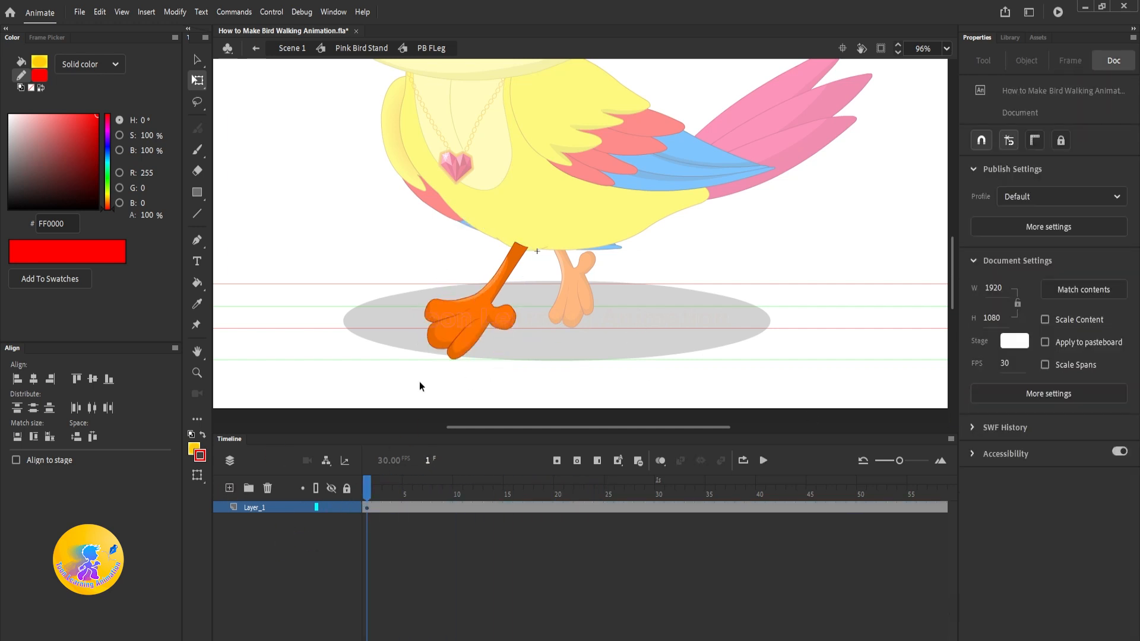
left_click(478, 320)
left_click(1019, 382)
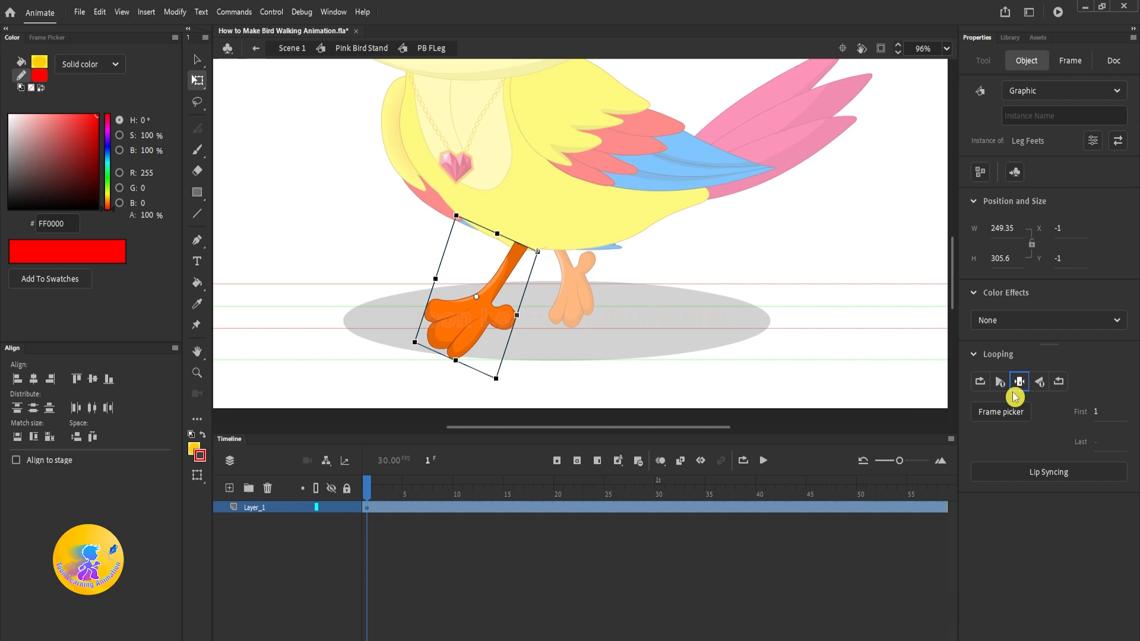
Return to Pink Bird Stand and insert a keyframe at frame 5 inside the raised PB LLeg leg symbol.
double_click(701, 386)
left_click(417, 482)
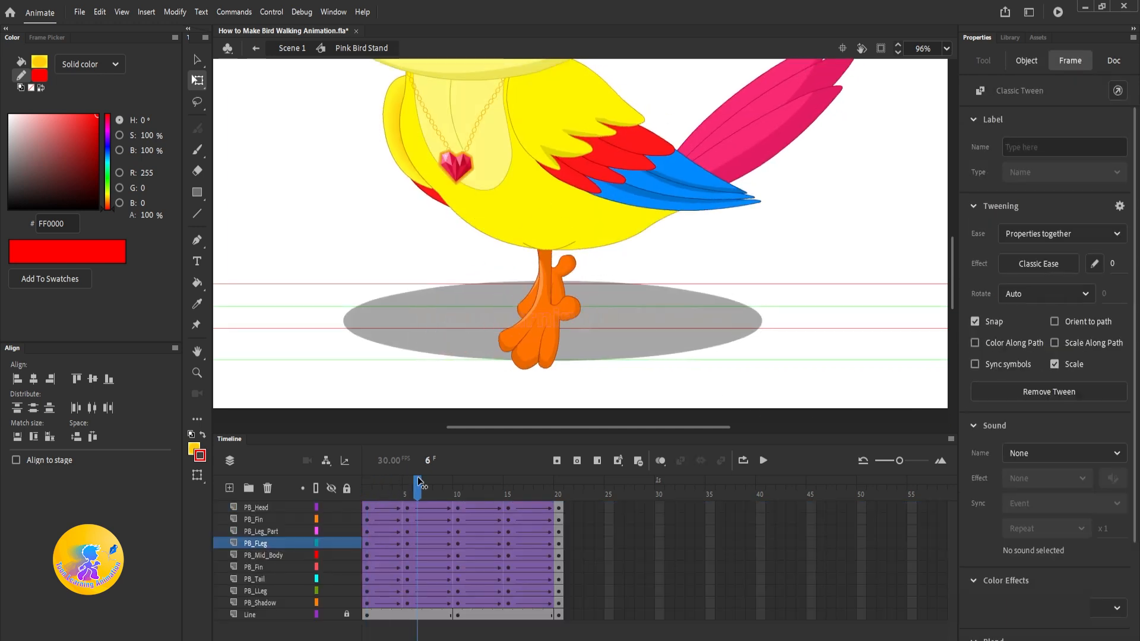
left_click_drag(418, 479, 367, 485)
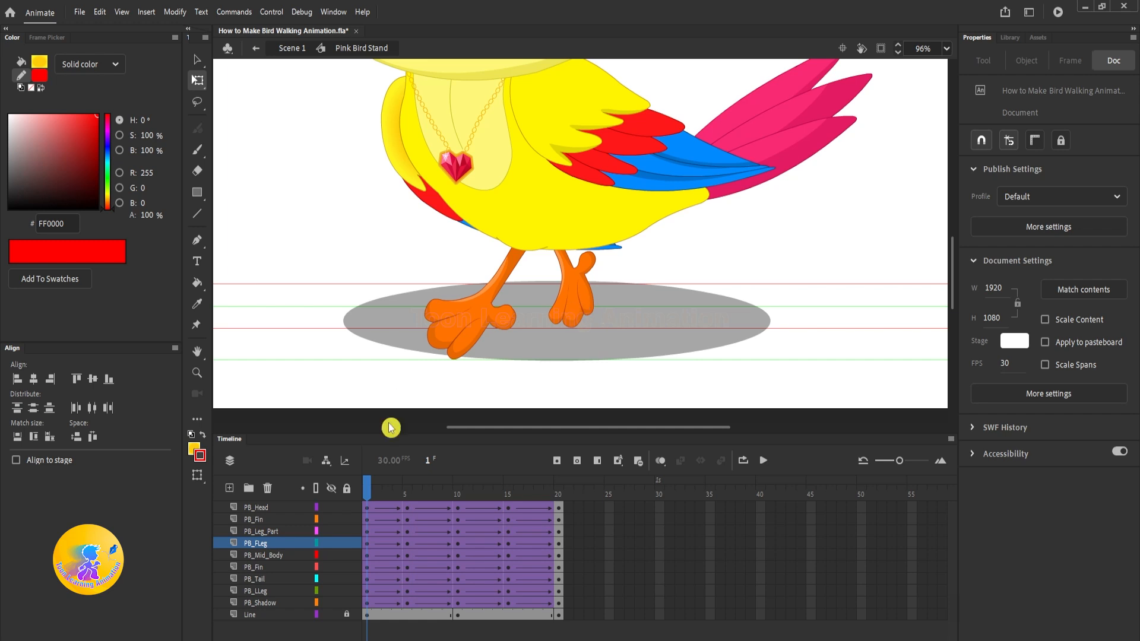
left_click_drag(372, 495, 409, 497)
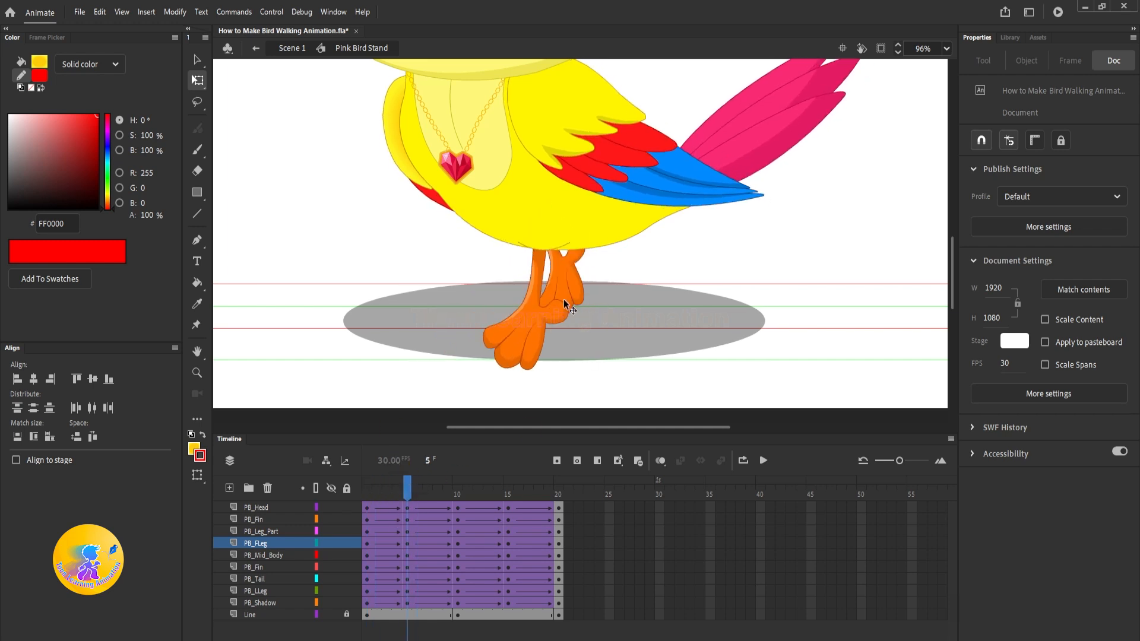
double_click(570, 282)
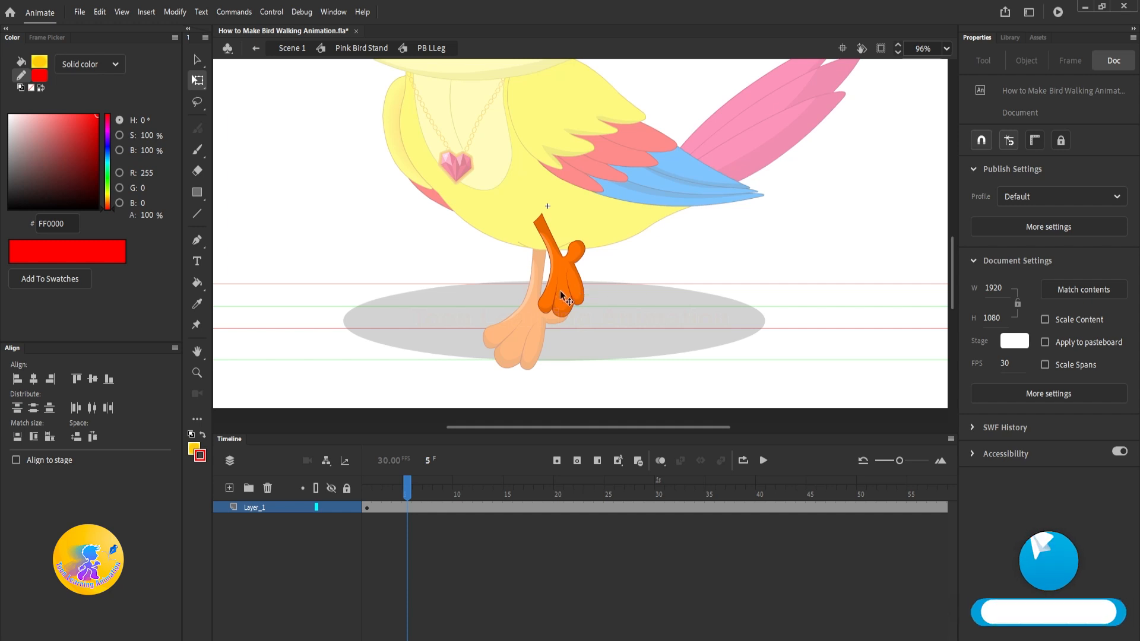
left_click(408, 508)
key("F6")
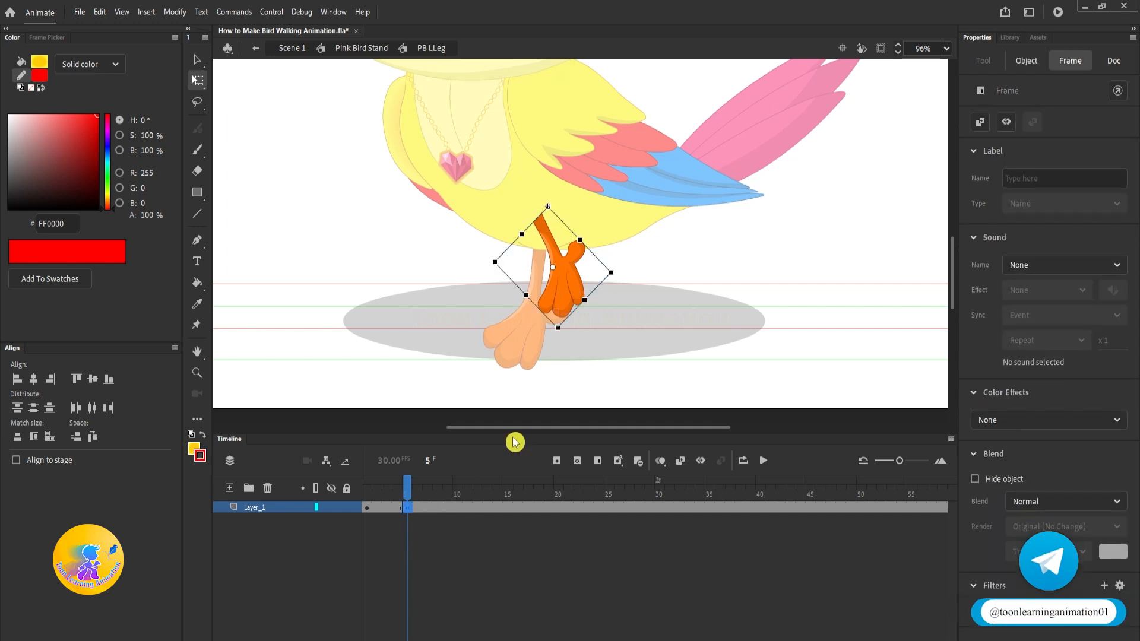
Swap the foot at frame 5 of PB LLeg to Leg Feets drawing 2 and return to Pink Bird Stand.
left_click(564, 295)
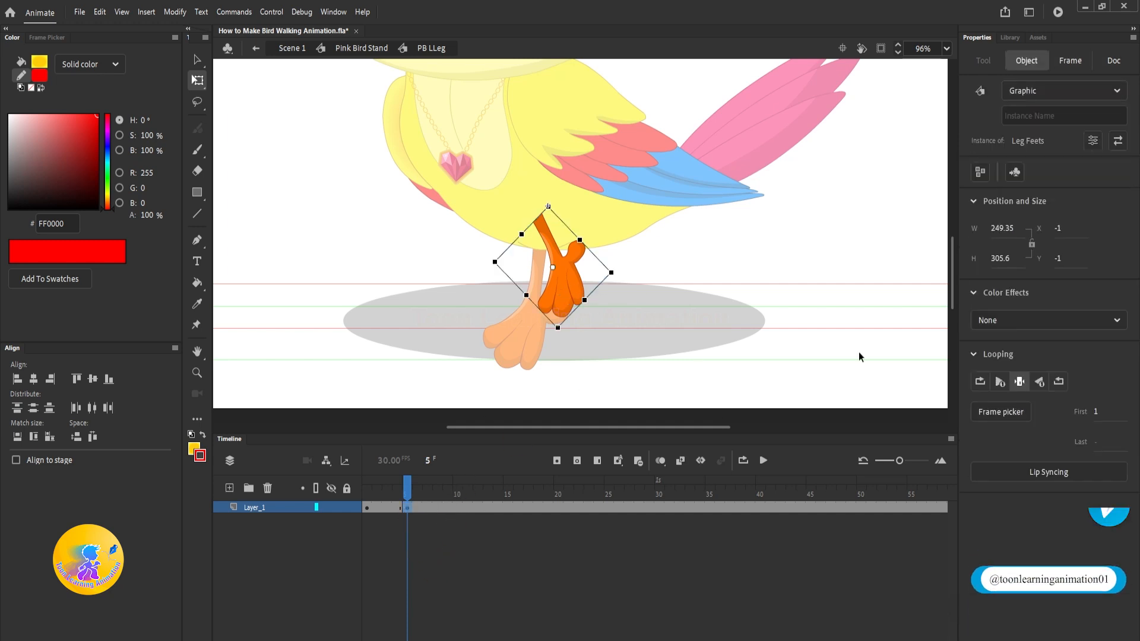
left_click(1003, 411)
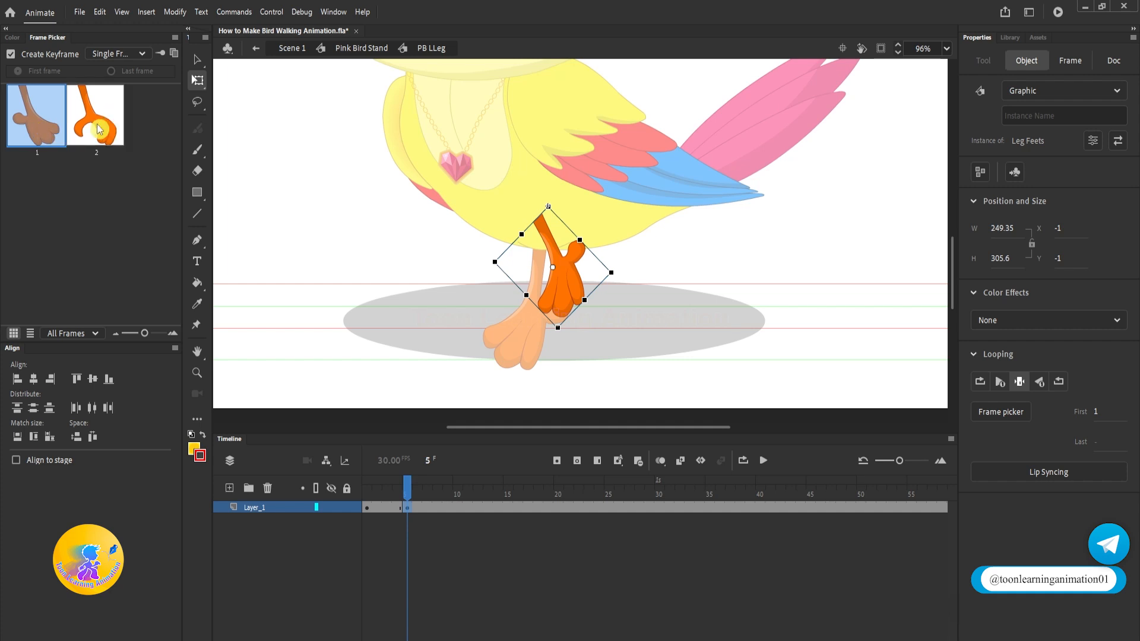
left_click(113, 138)
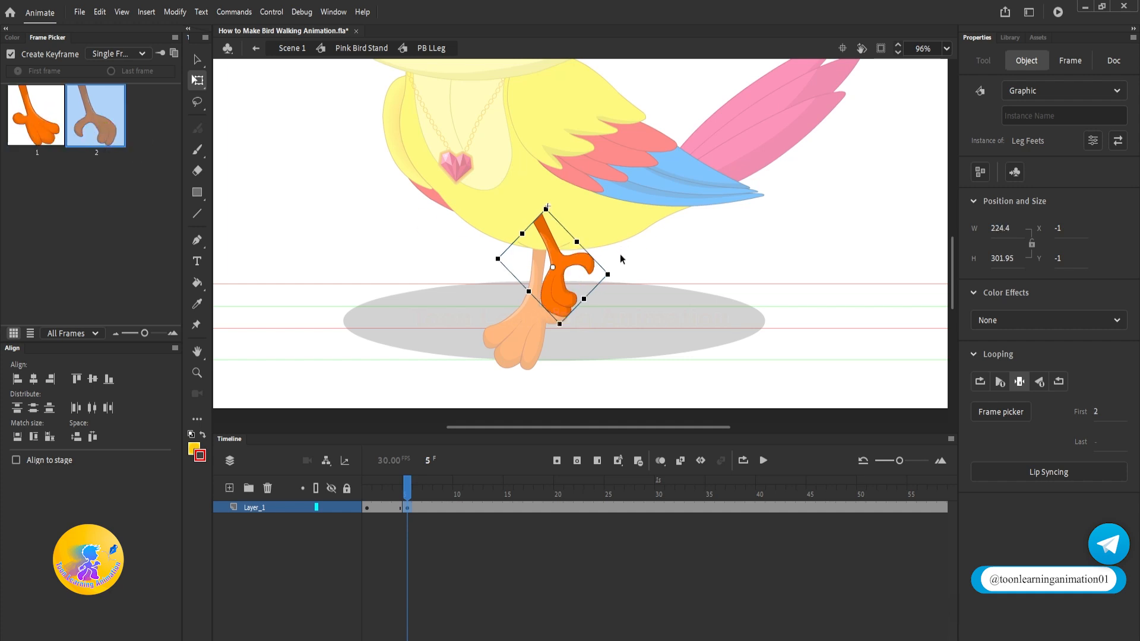
key("v")
double_click(668, 252)
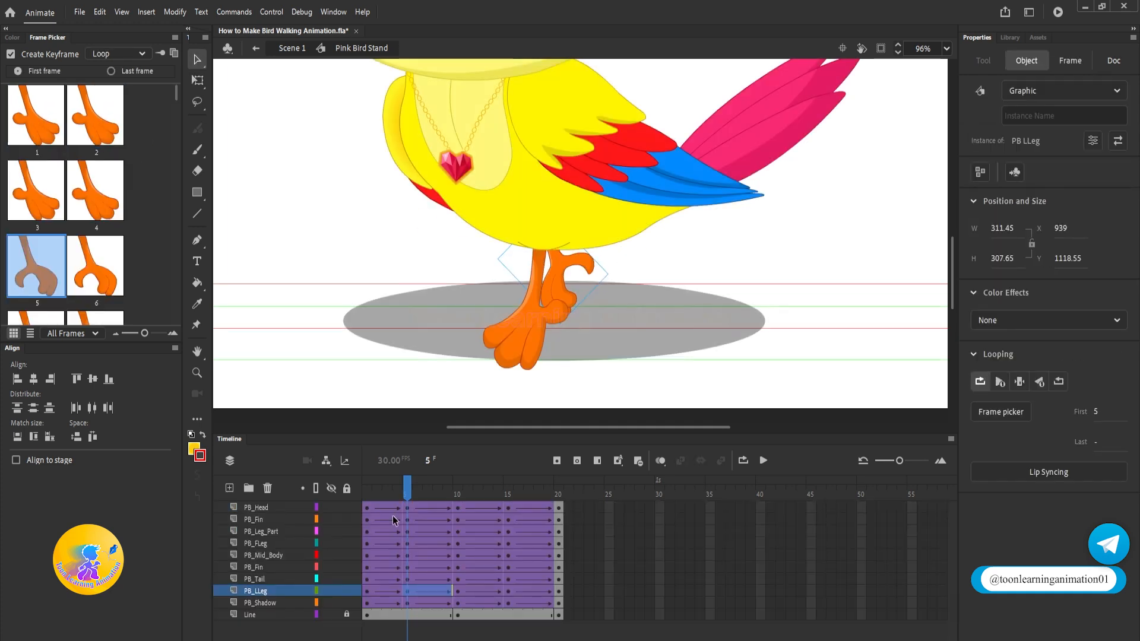
Insert a keyframe at frame 10 inside PB LLeg, swap its foot to drawing 1, and return to Pink Bird Stand.
left_click_drag(368, 495, 462, 501)
double_click(476, 296)
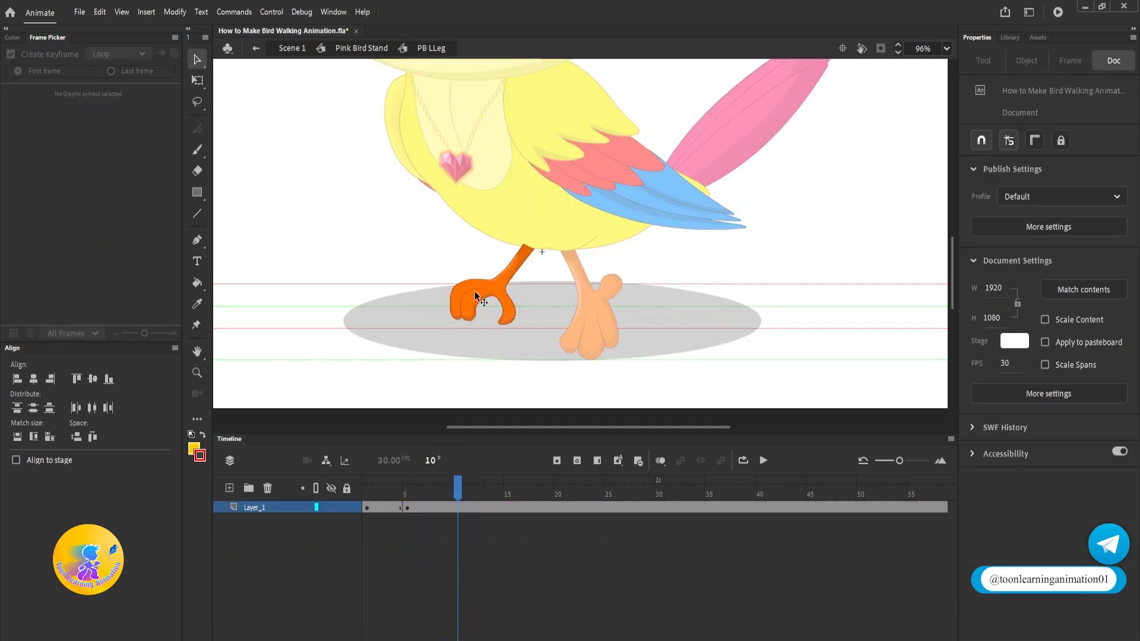
left_click(477, 295)
left_click(474, 616)
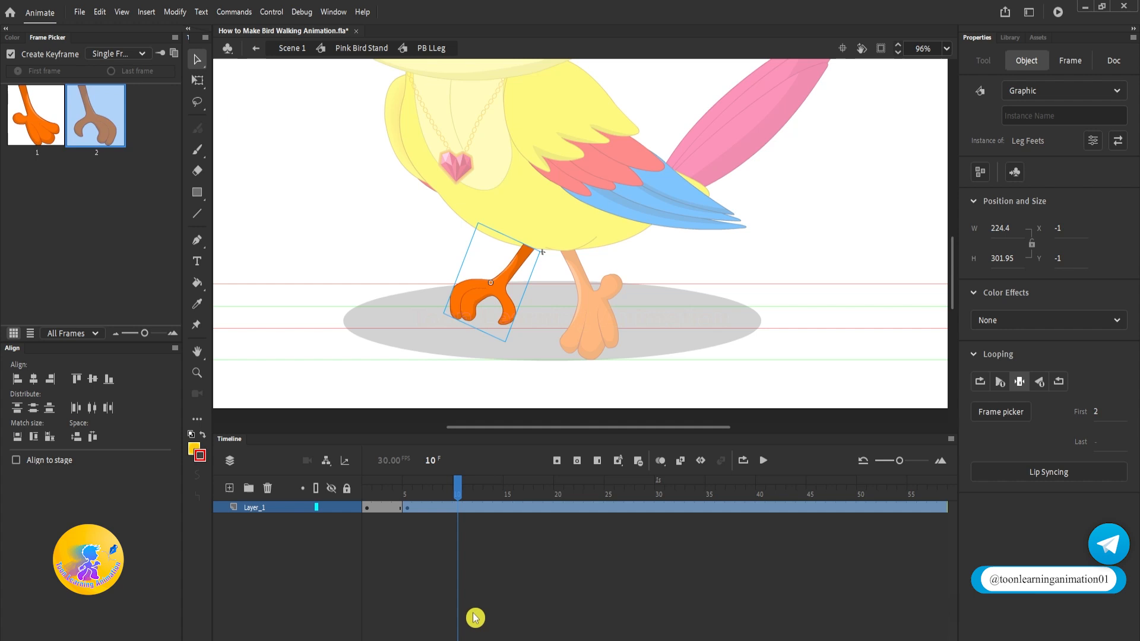
left_click(458, 506)
key("F6")
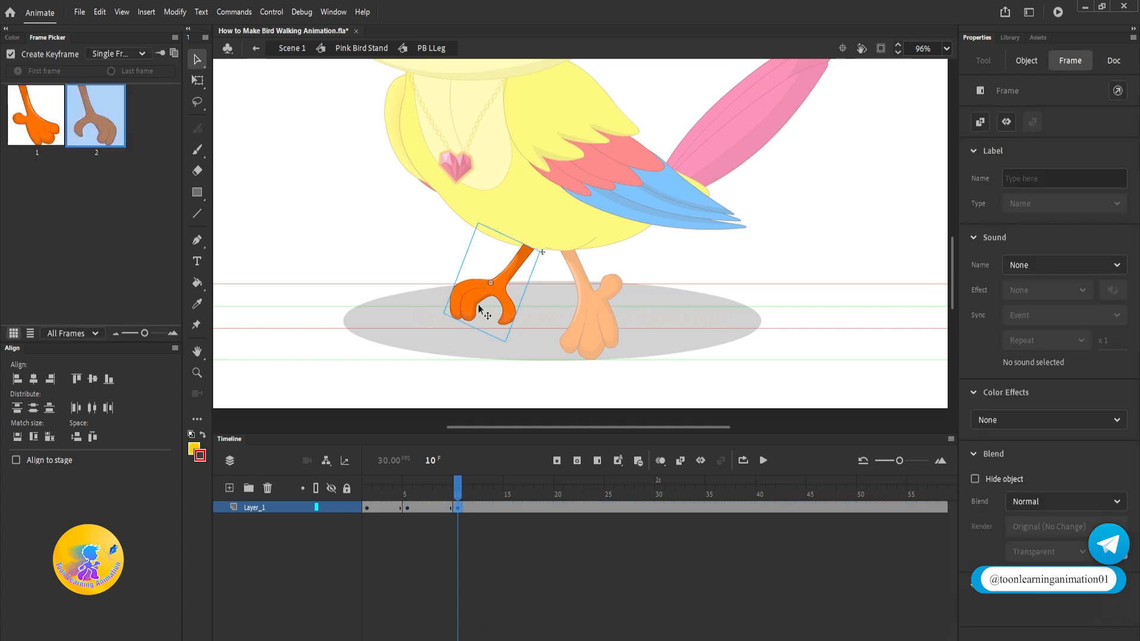
left_click(469, 304)
left_click(34, 128)
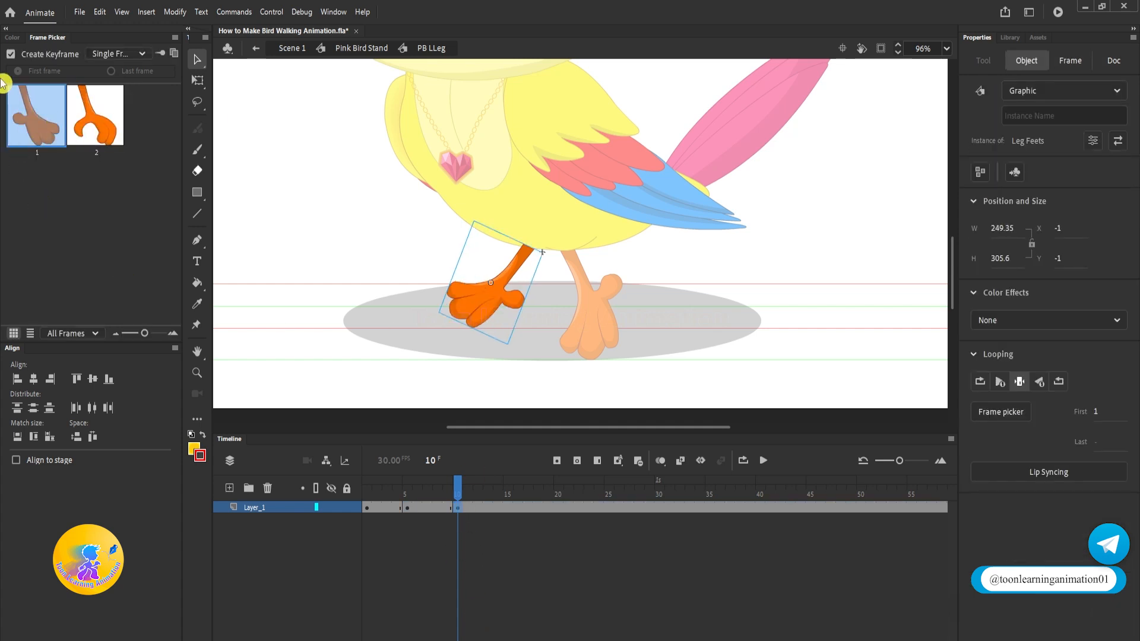
double_click(804, 230)
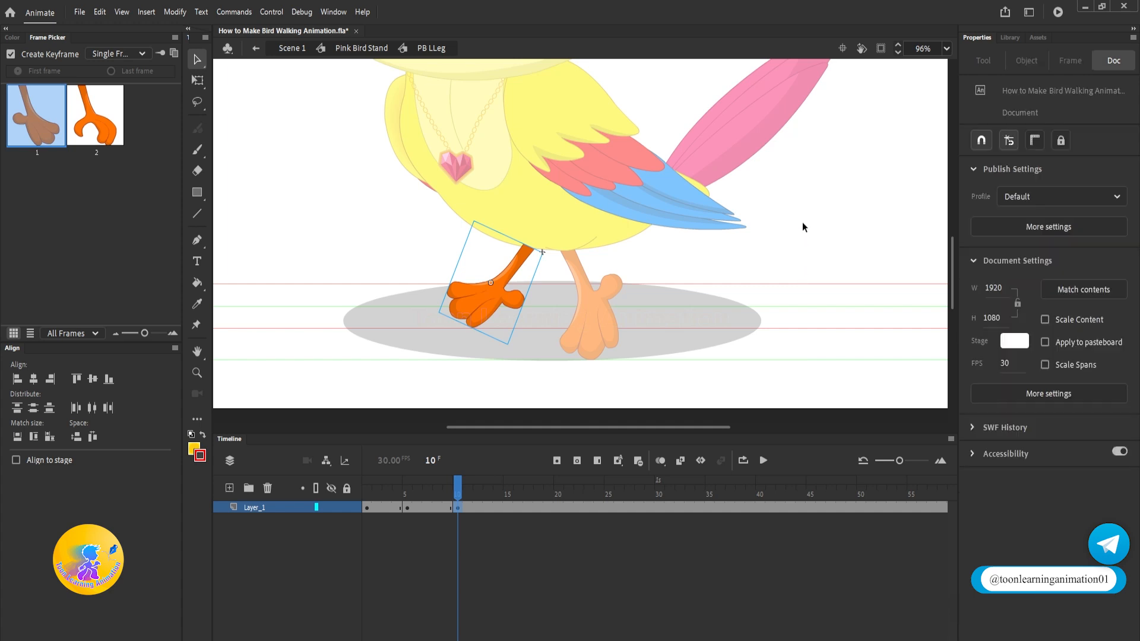
Play the walk from frame 1 and scrub to frame 5 to check the foot change.
left_click_drag(455, 486, 236, 472)
key("Return")
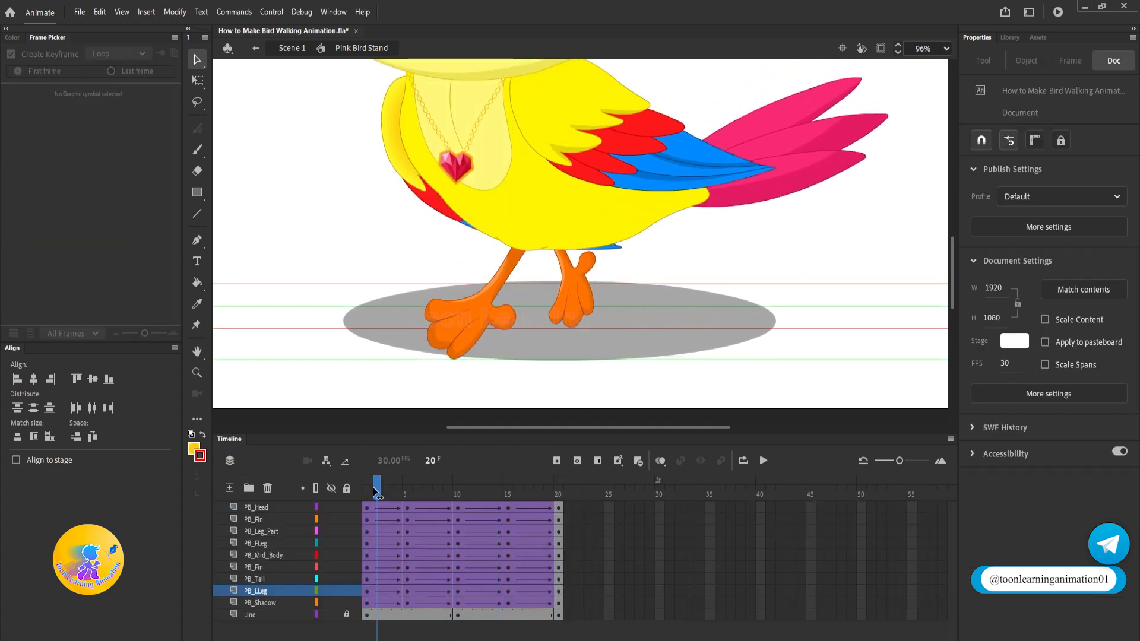
left_click_drag(373, 487, 408, 493)
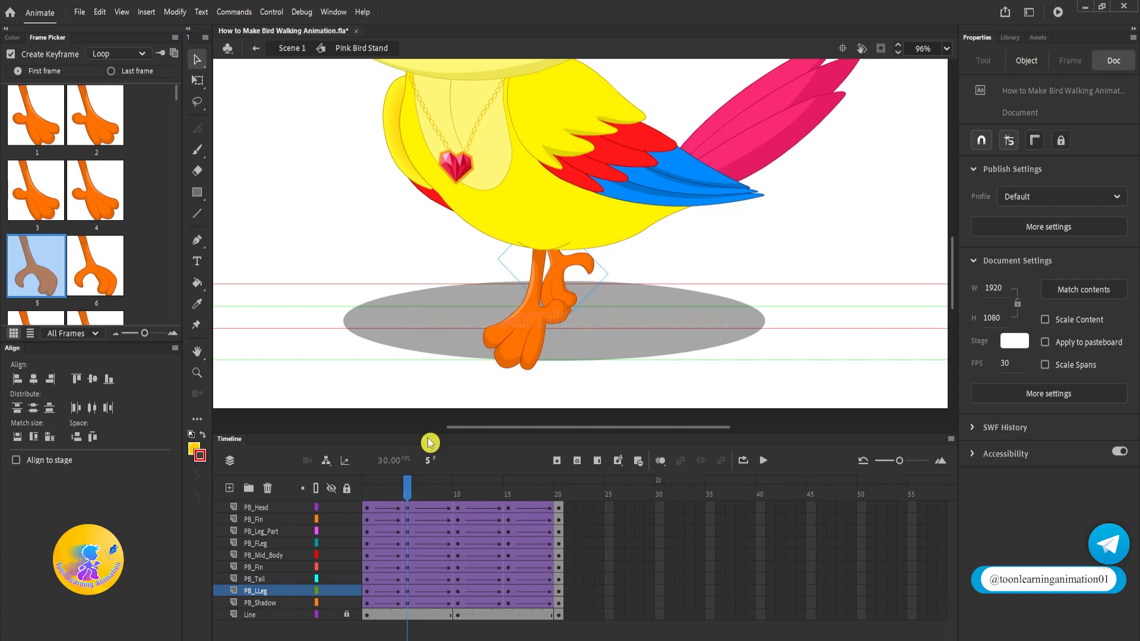
Move the curled-foot keyframe inside PB LLeg from frame 5 to frame 3 and return to Pink Bird Stand.
left_click(389, 492)
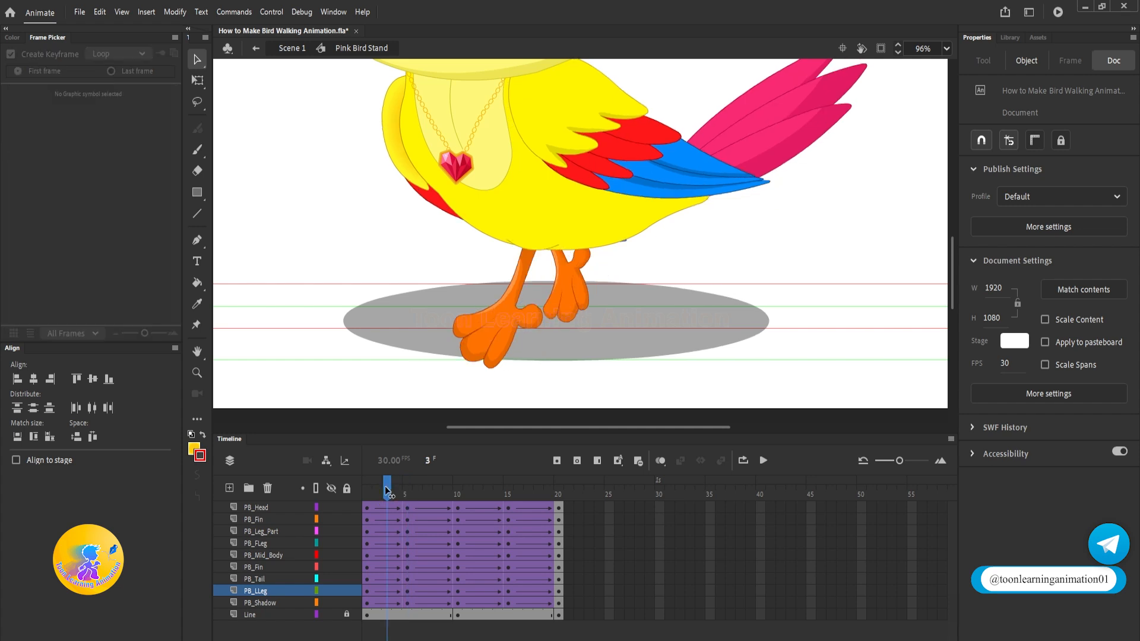
double_click(560, 313)
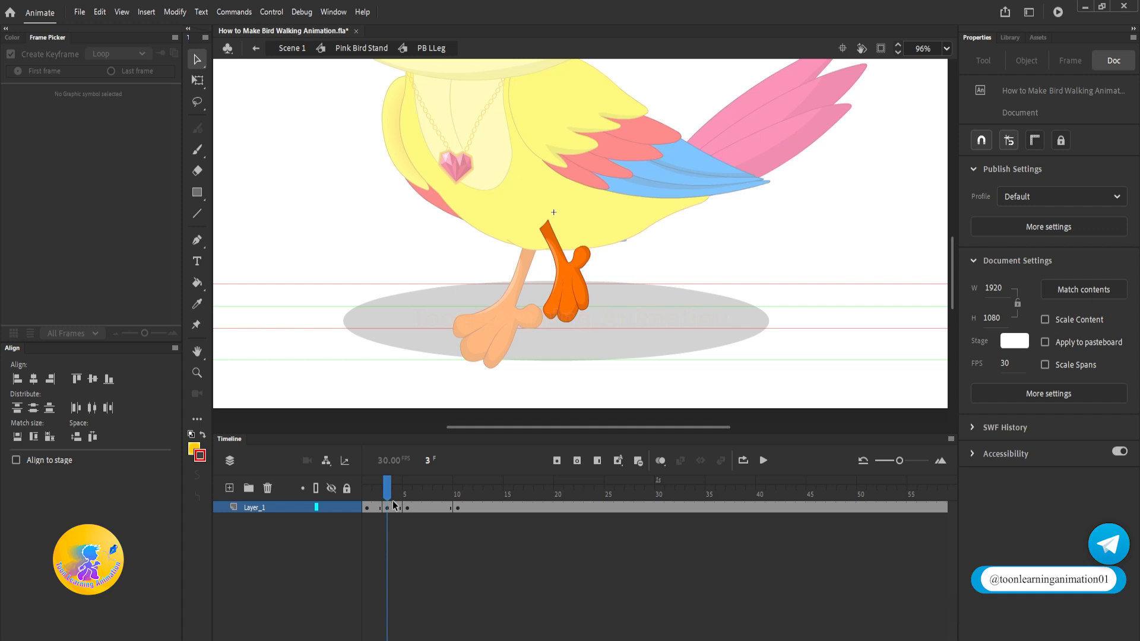
left_click(407, 510)
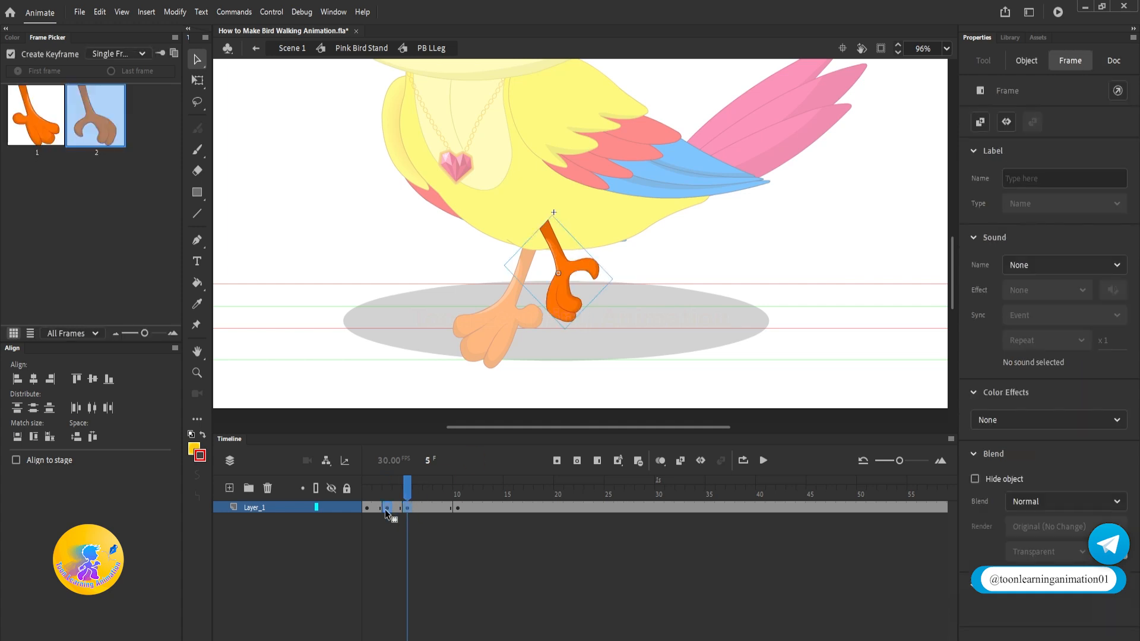
left_click(385, 508)
double_click(732, 349)
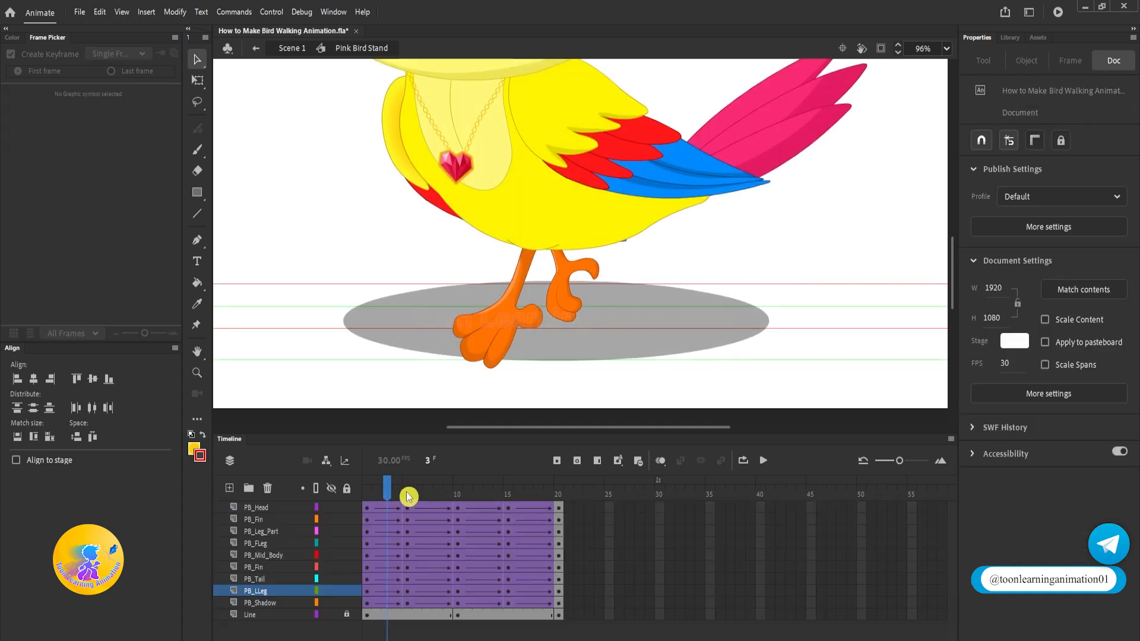
Move the flat-foot keyframe inside PB LLeg from frame 10 to frame 8 and return to Pink Bird Stand.
left_click_drag(409, 497, 434, 503)
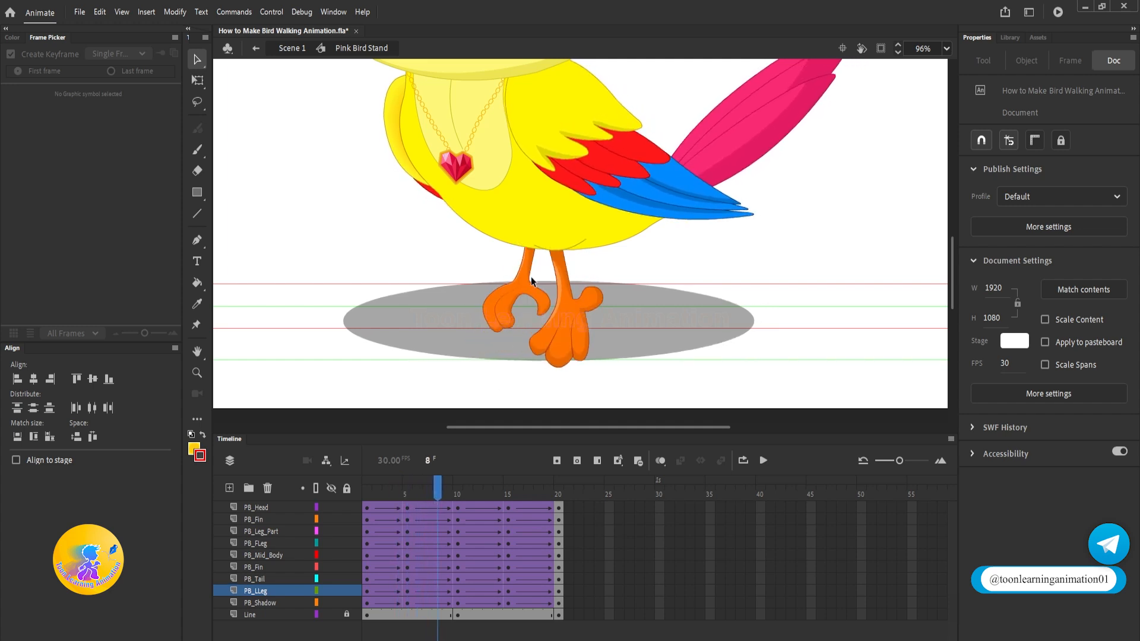
left_click(458, 492)
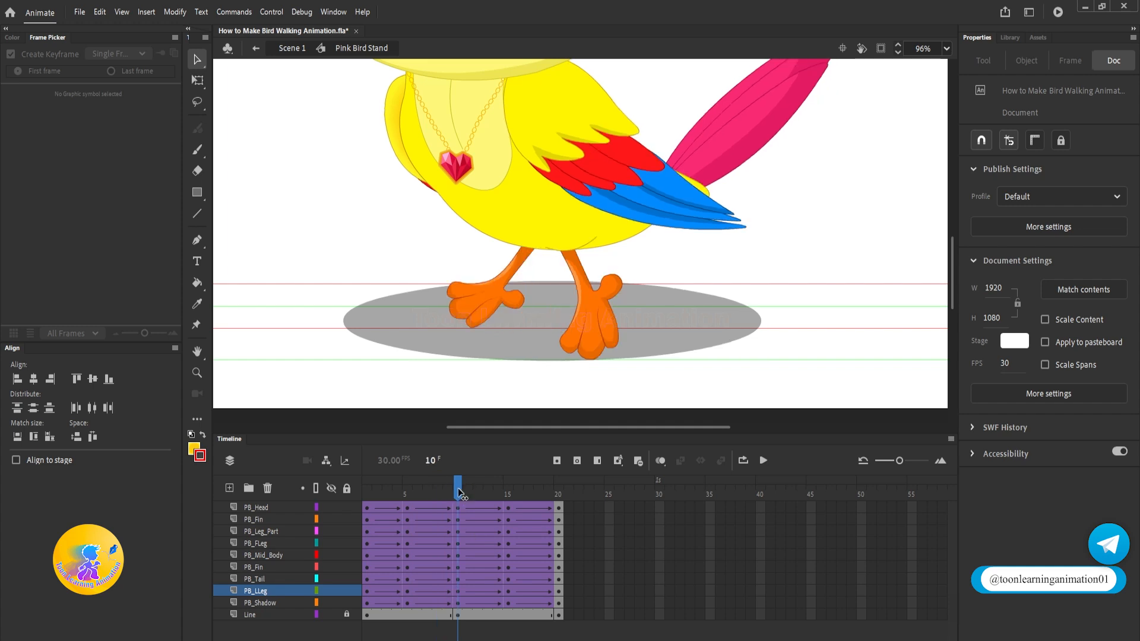
left_click_drag(456, 498, 439, 494)
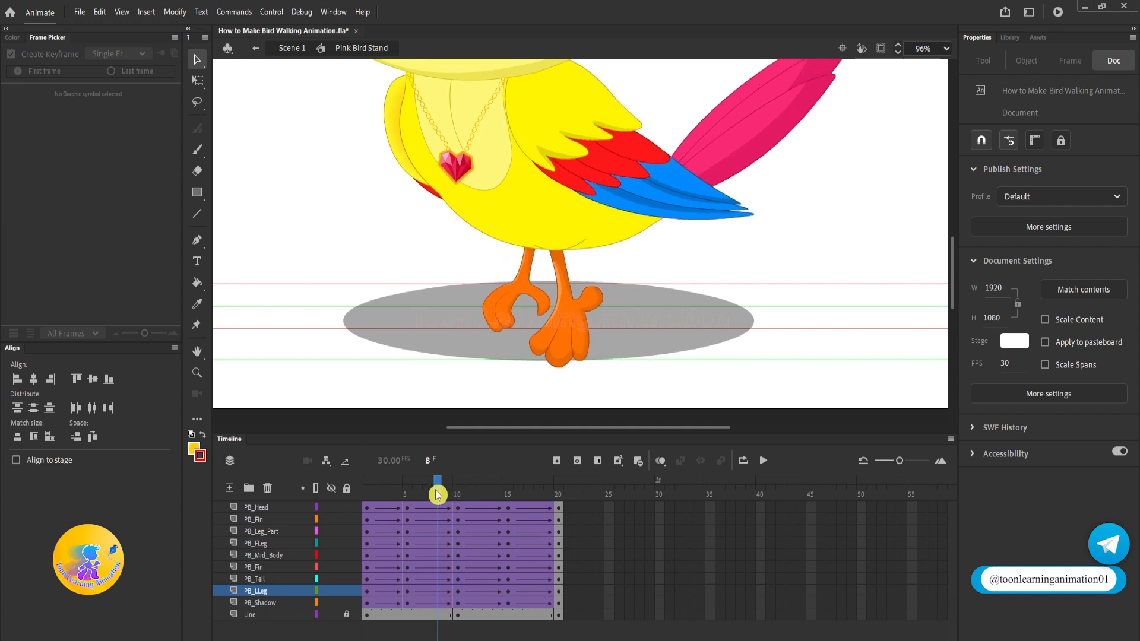
double_click(499, 307)
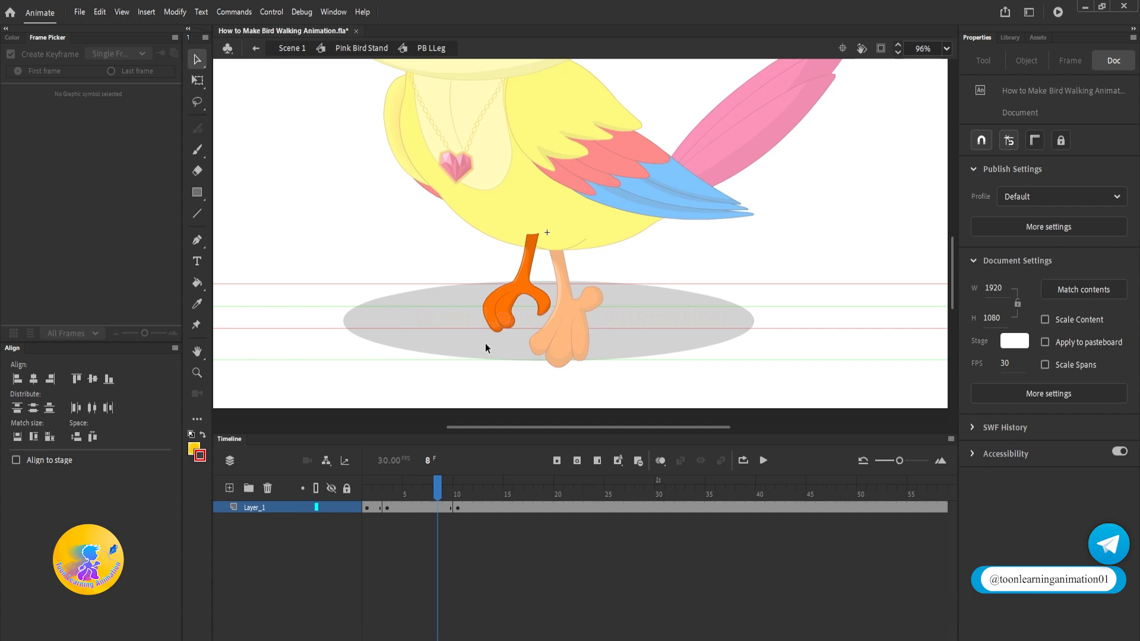
left_click(437, 508)
left_click(458, 509)
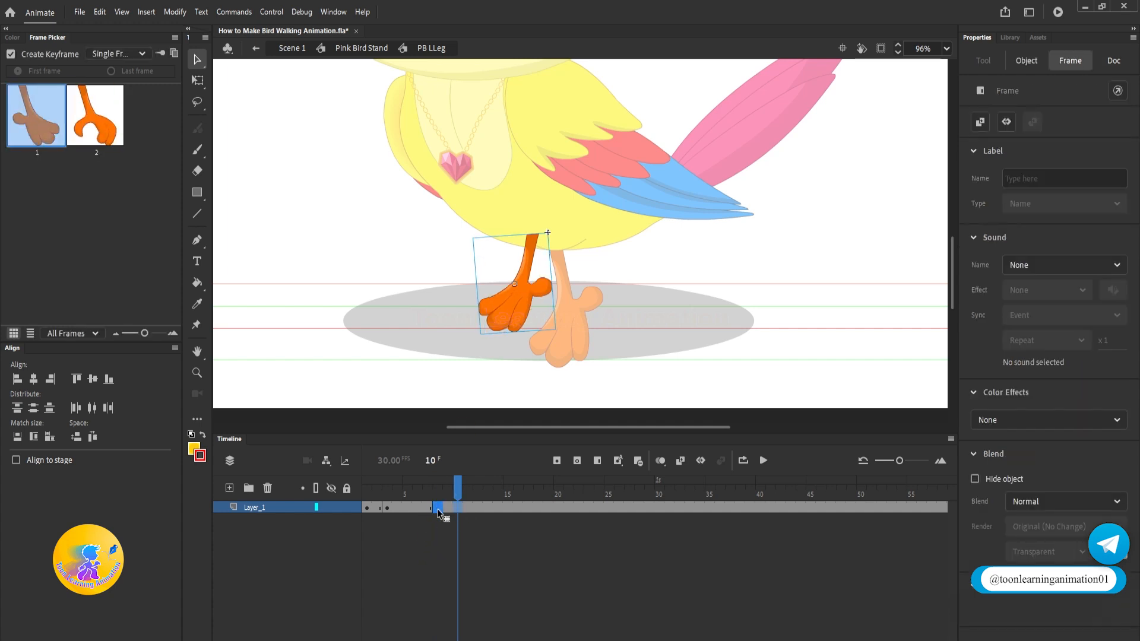
left_click(438, 509)
double_click(462, 408)
Play the walk from frame 1 and scrub through the frames to check the leg poses.
left_click_drag(417, 506, 366, 440)
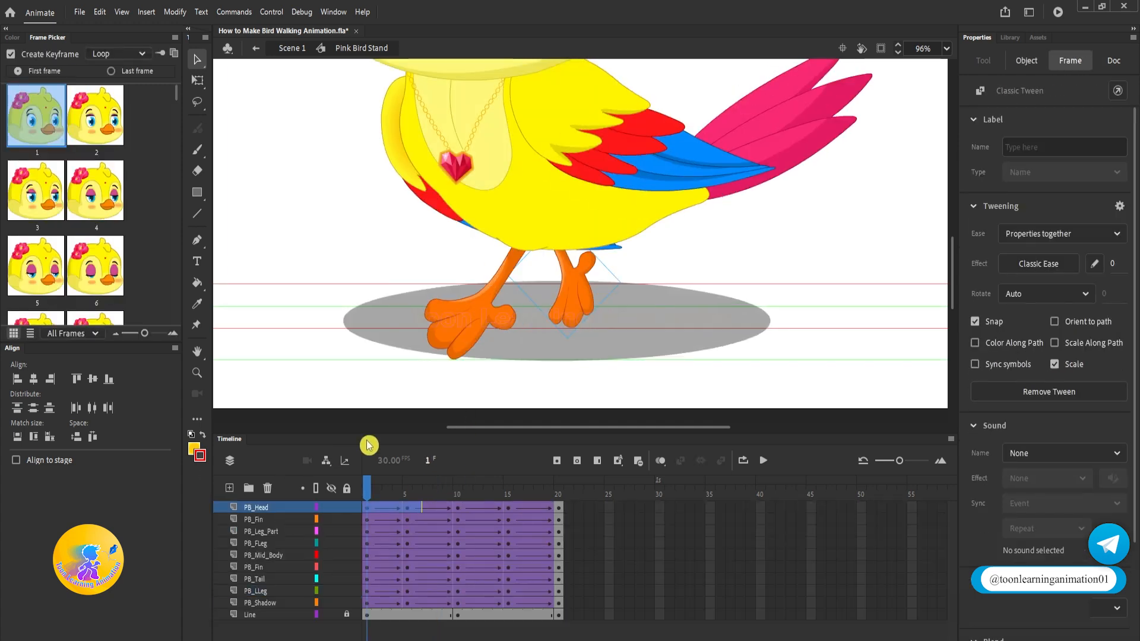
key("Return")
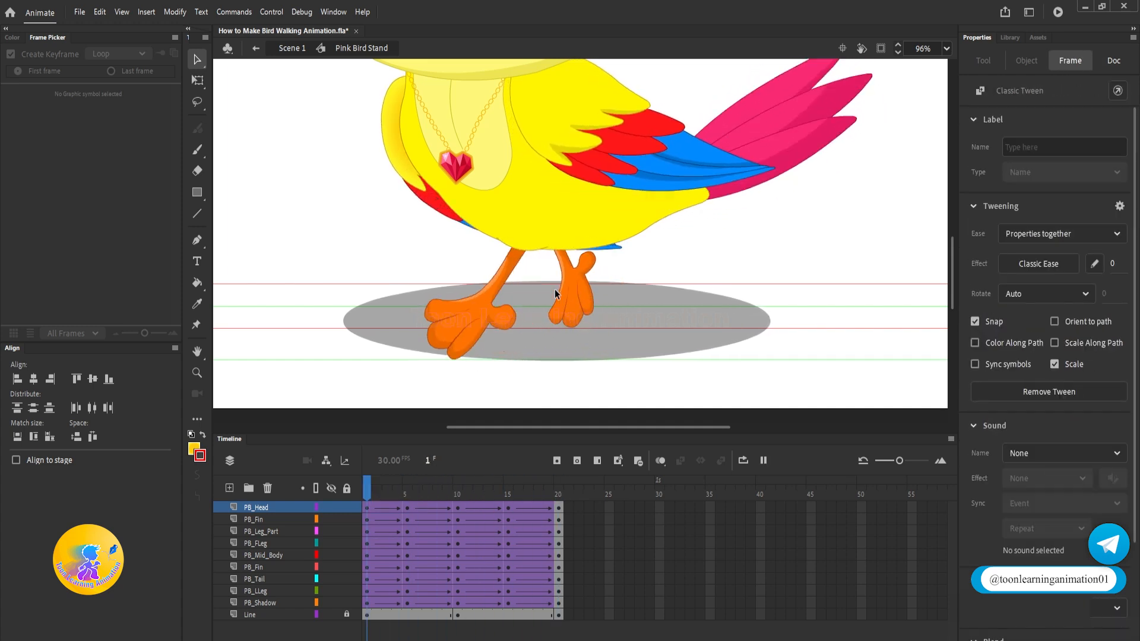
left_click_drag(422, 508, 507, 500)
left_click(408, 497)
Shorten the PB FLeg leg at frame 15 with Free Transform to a height of about 303 px.
left_click(542, 329)
left_click(591, 368)
left_click(551, 296)
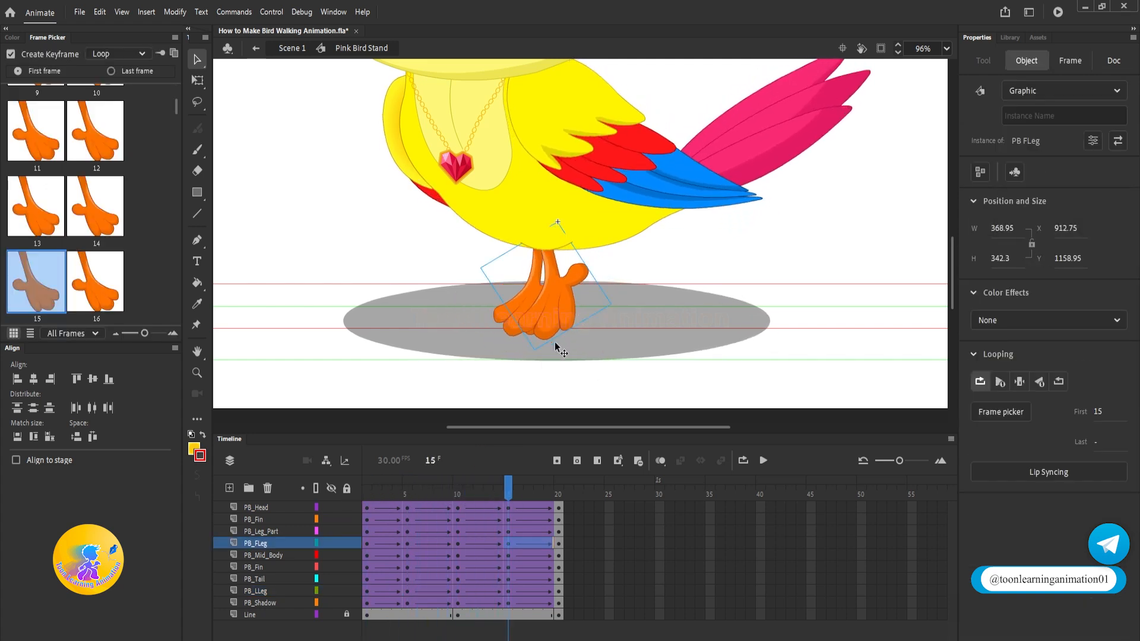
left_click(197, 80)
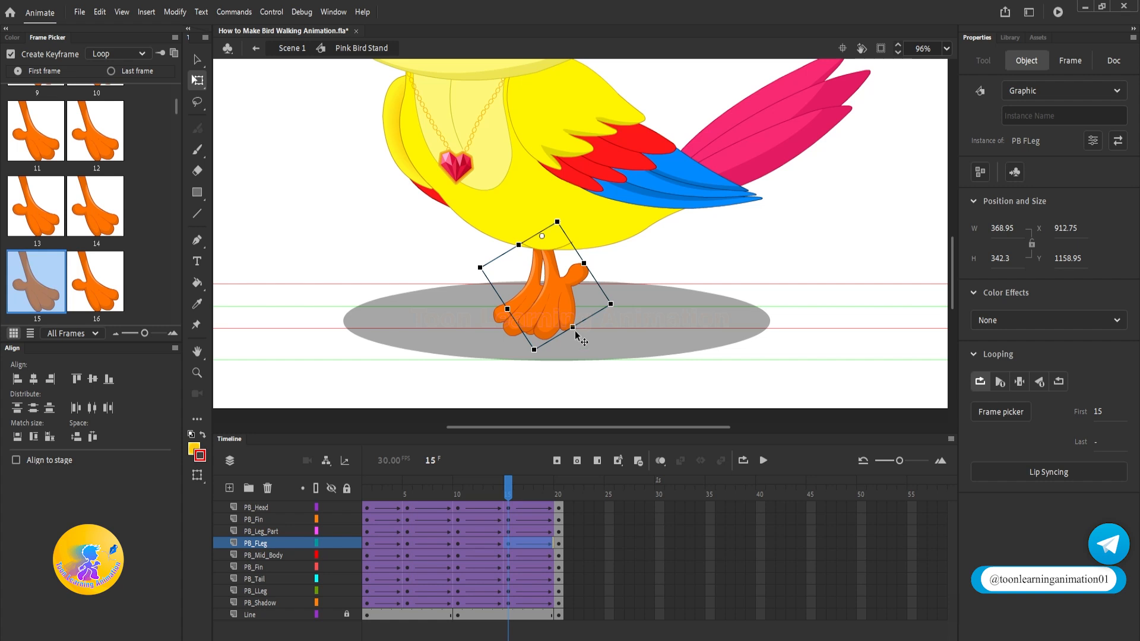
left_click_drag(576, 332, 586, 302)
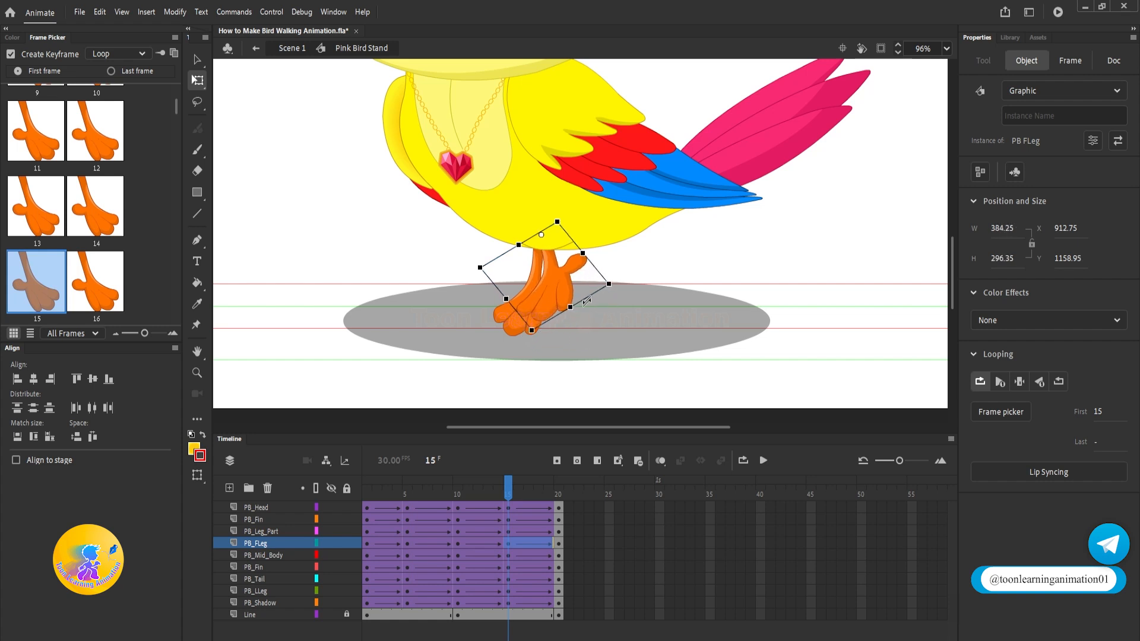
left_click_drag(494, 483, 511, 528)
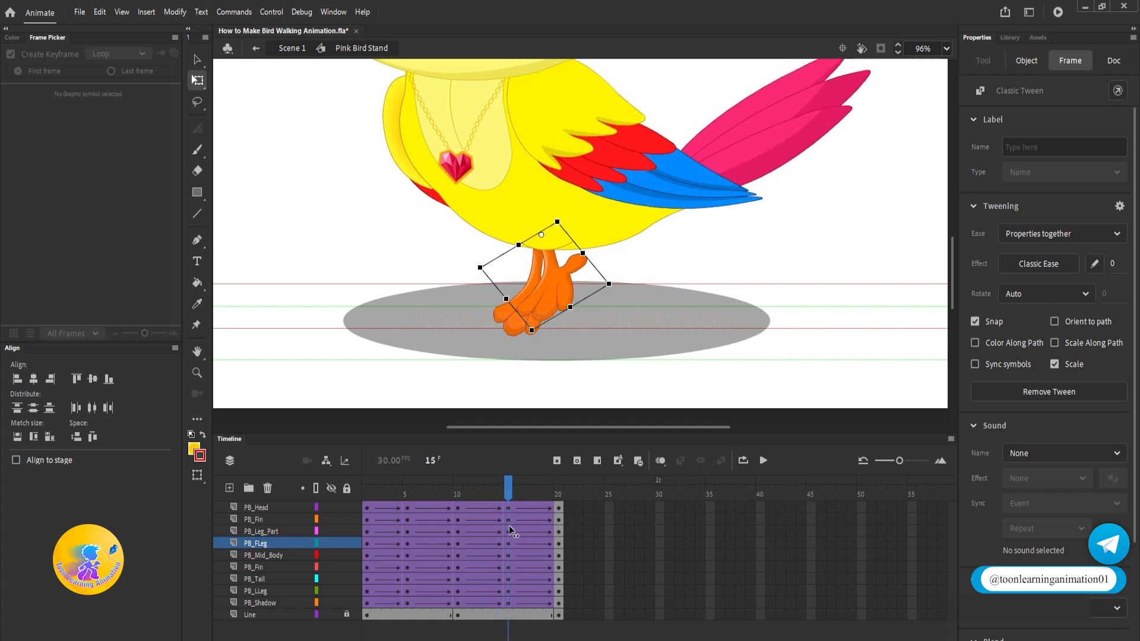
left_click(555, 297)
left_click_drag(568, 306, 574, 312)
key("alt")
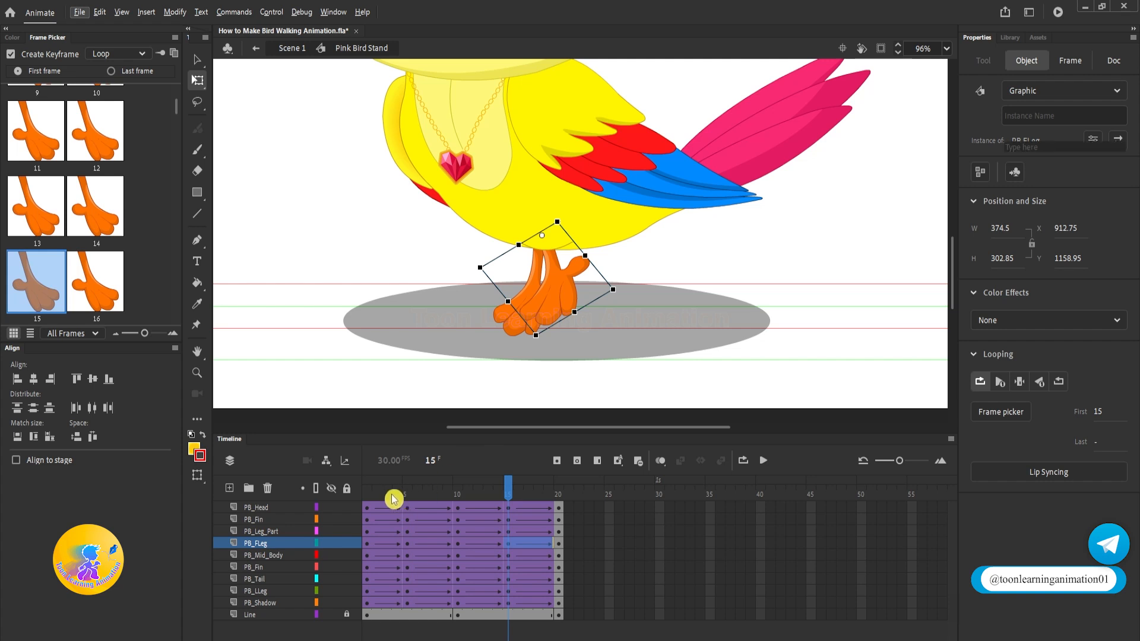
Play the walk from frame 1 with the shortened leg, and scrub to frame 12.
left_click(366, 499)
key("Return")
left_click_drag(388, 503, 482, 491)
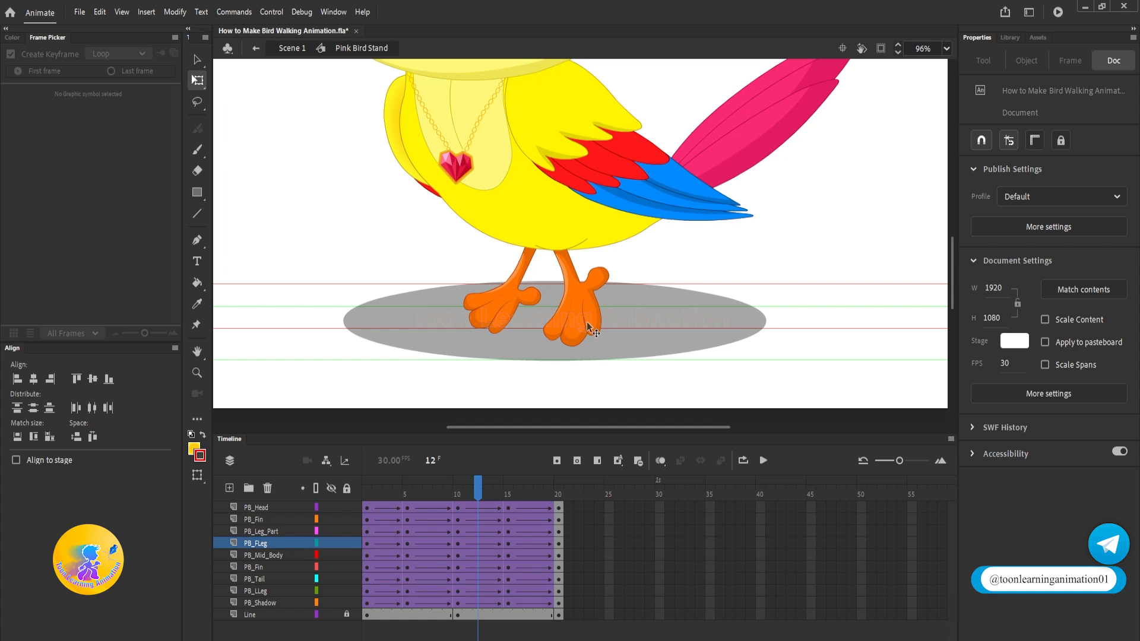
Insert a keyframe with foot drawing 2 at frame 12 inside PB FLeg and return to Pink Bird Stand.
double_click(587, 326)
left_click(588, 325)
left_click(478, 508)
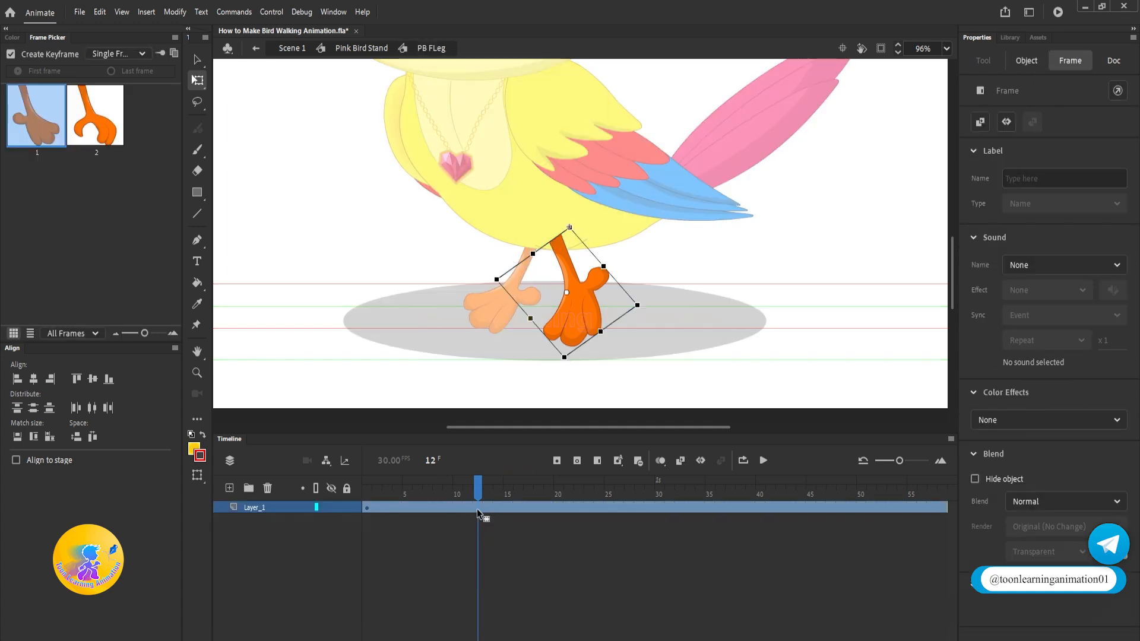
left_click(113, 139)
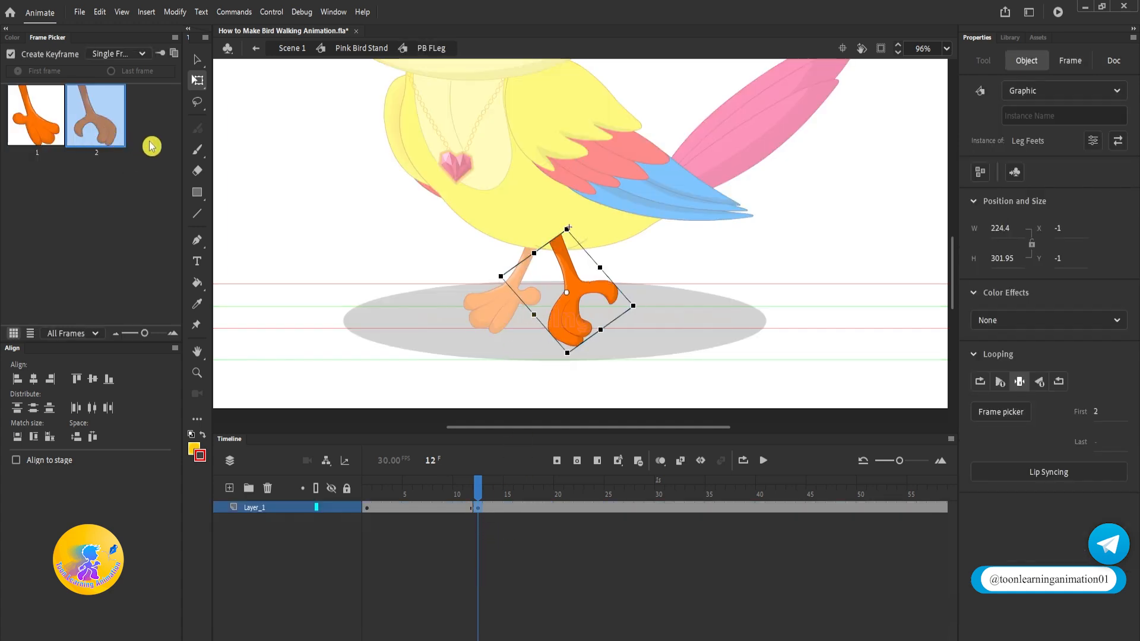
double_click(631, 387)
Insert a keyframe at frame 18 inside PB FLeg, swap its foot to drawing 1, and return to Pink Bird Stand.
left_click_drag(478, 488, 539, 505)
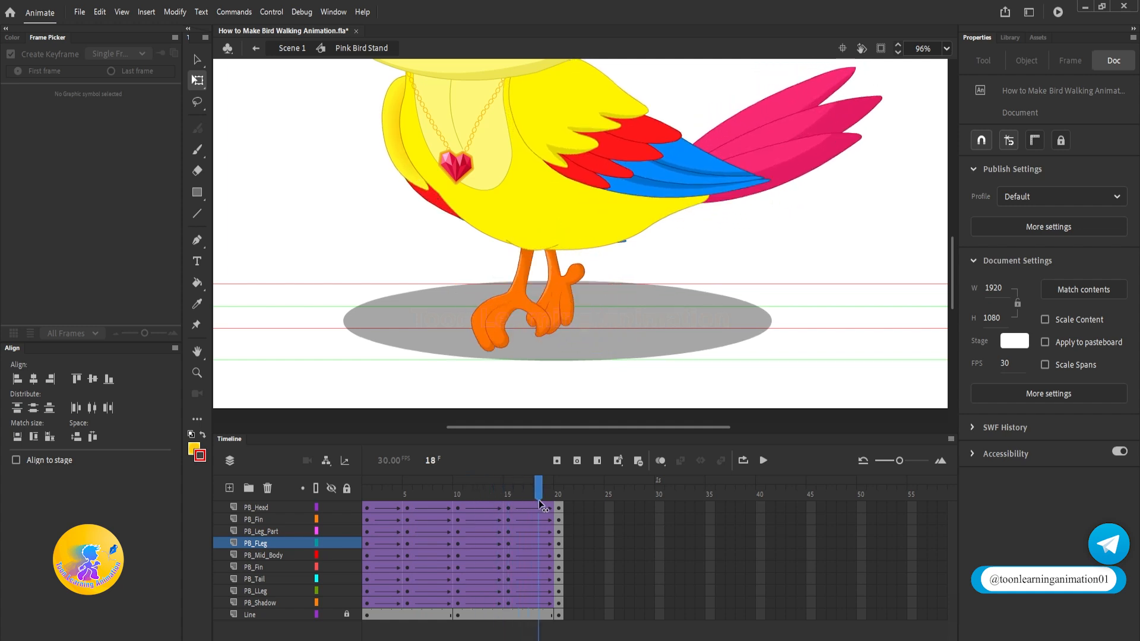
double_click(498, 323)
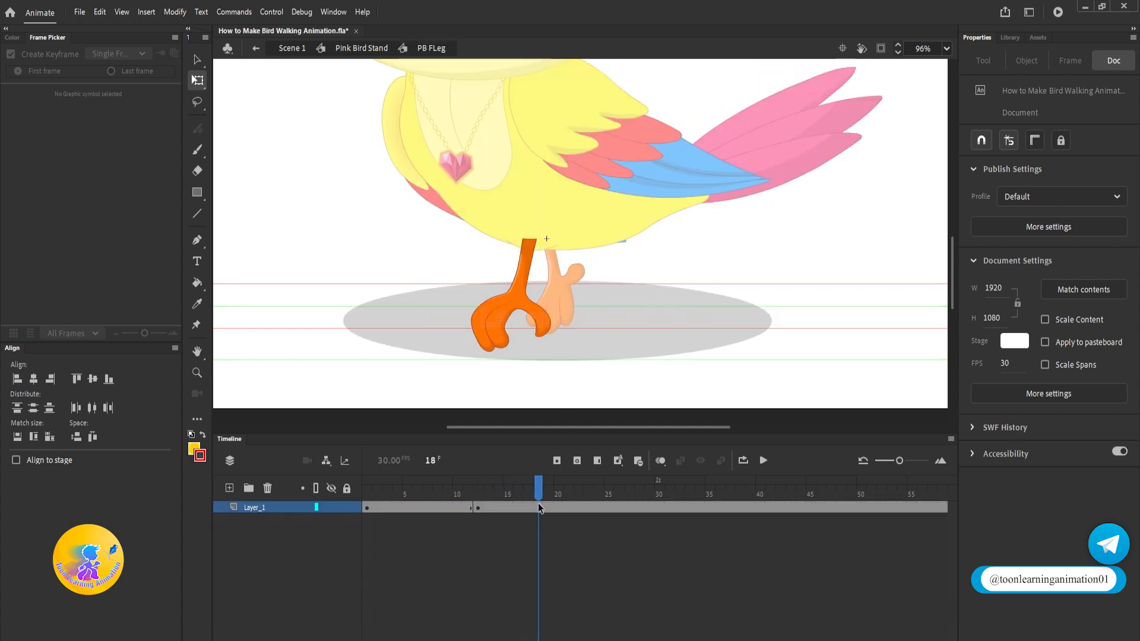
left_click(538, 507)
key("F6")
left_click(46, 134)
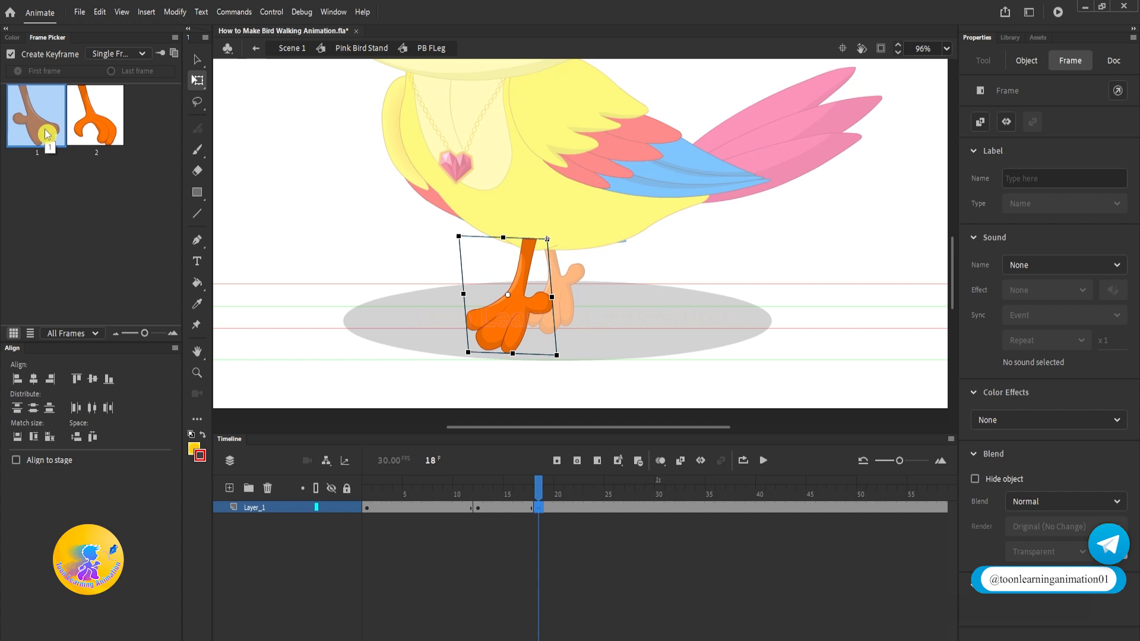
double_click(621, 393)
Play the walk with both feet curling and view the whole bird on the stage.
key("Return")
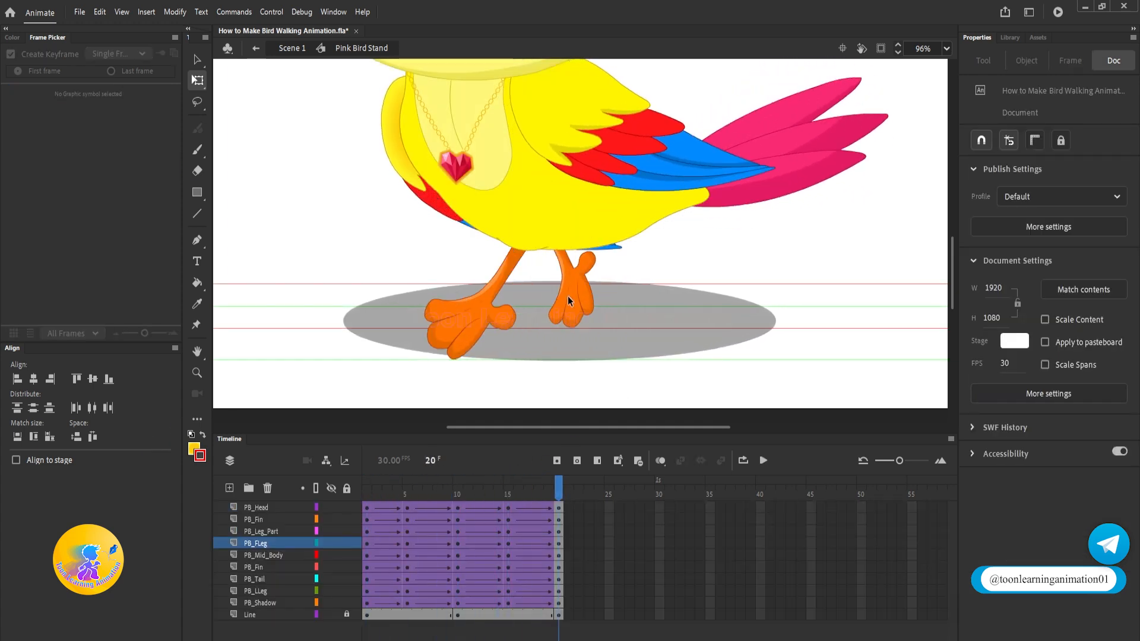
key("v")
scroll(568, 297, "down", 4)
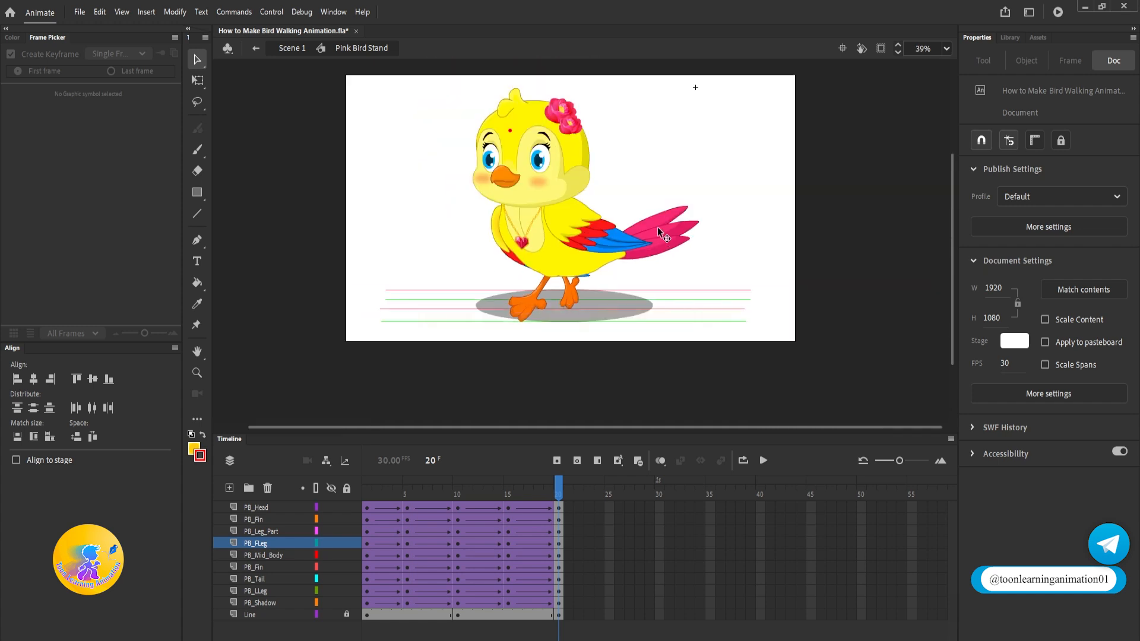
Play the walk to check how both feet lift and curl.
left_click(423, 493)
key("Return")
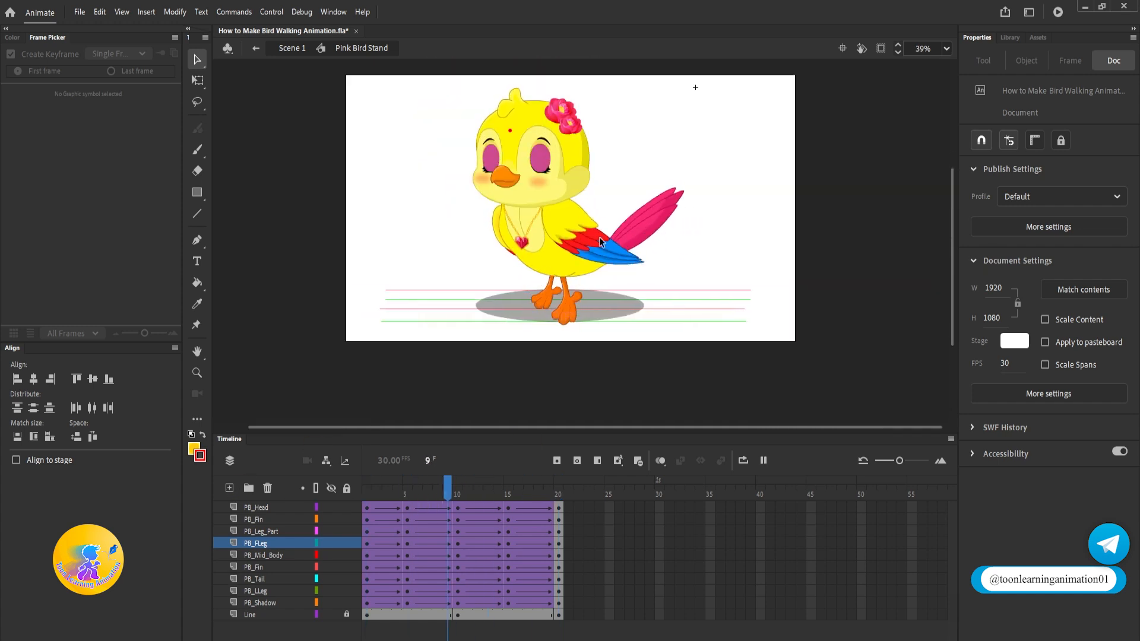
key("Return")
key("Return")
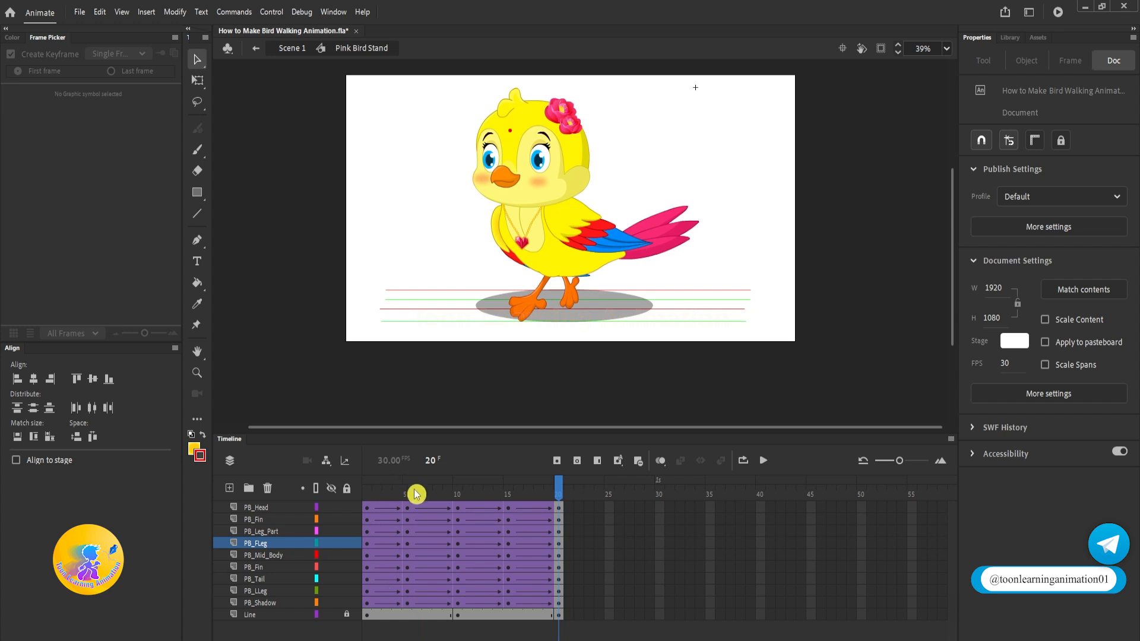
At frame 5, shorten PB FLeg to about 326 px high so its toes end on the lowest green guide line.
left_click(410, 495)
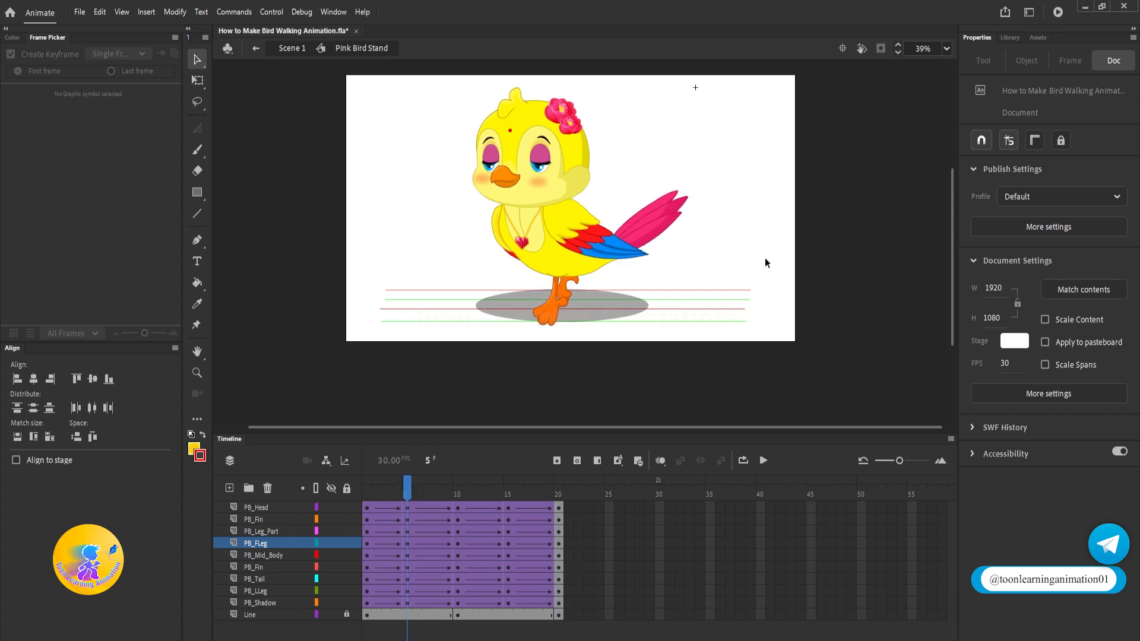
scroll(554, 315, "up", 5)
left_click(579, 309)
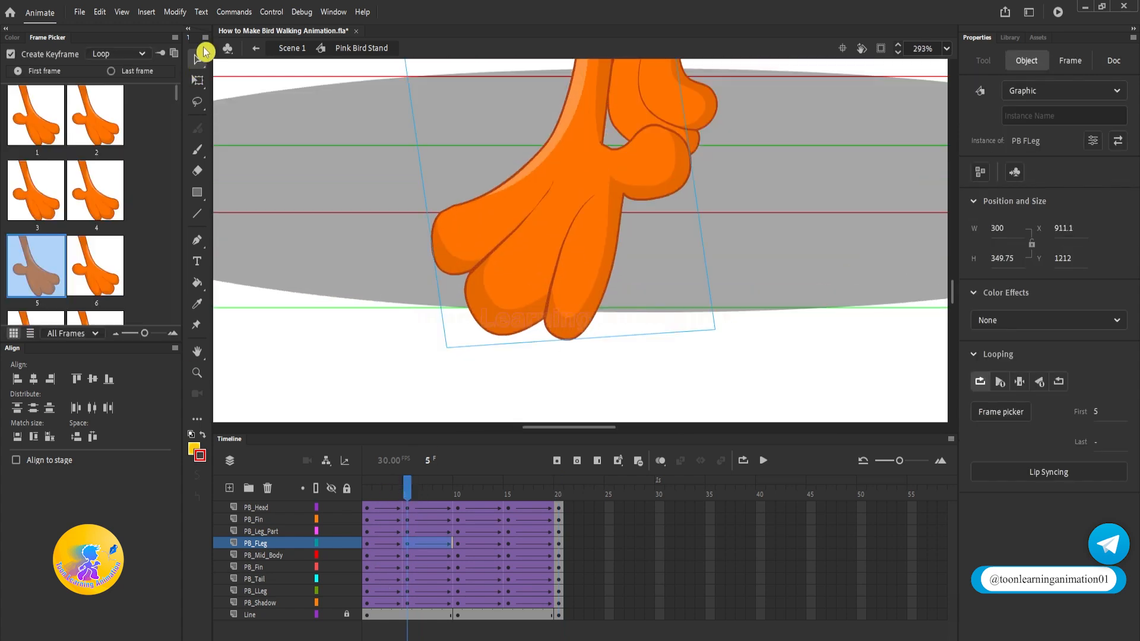
left_click(197, 82)
left_click_drag(582, 338, 577, 310)
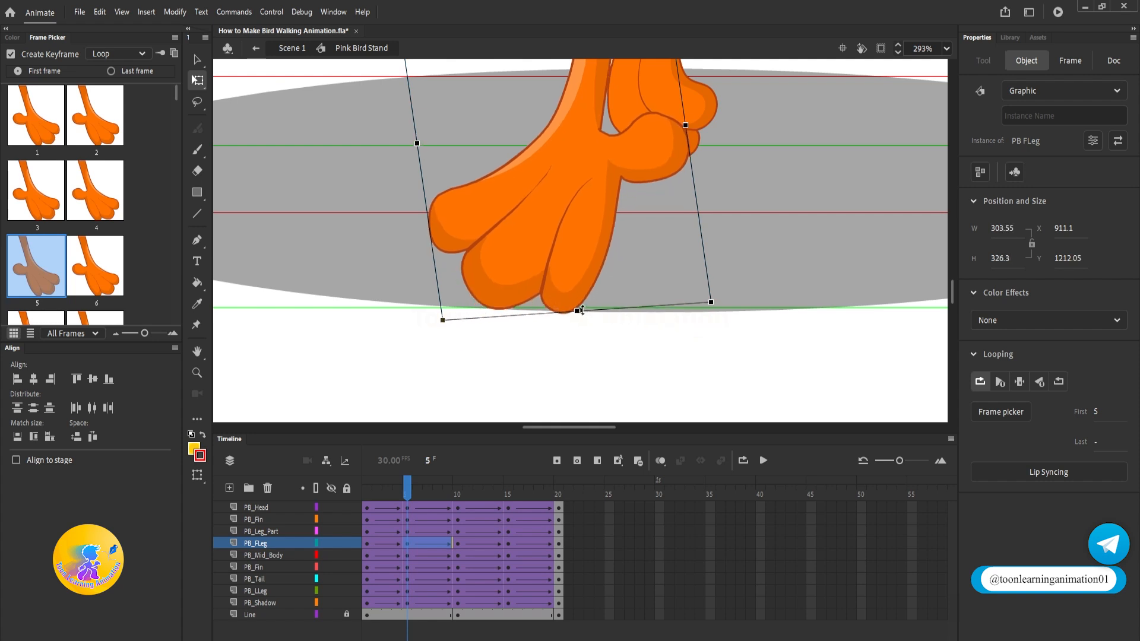
At frame 15, shorten PB LLeg from below so its toes end on the lower red guide line.
left_click(505, 492)
left_click(649, 221)
left_click(555, 221)
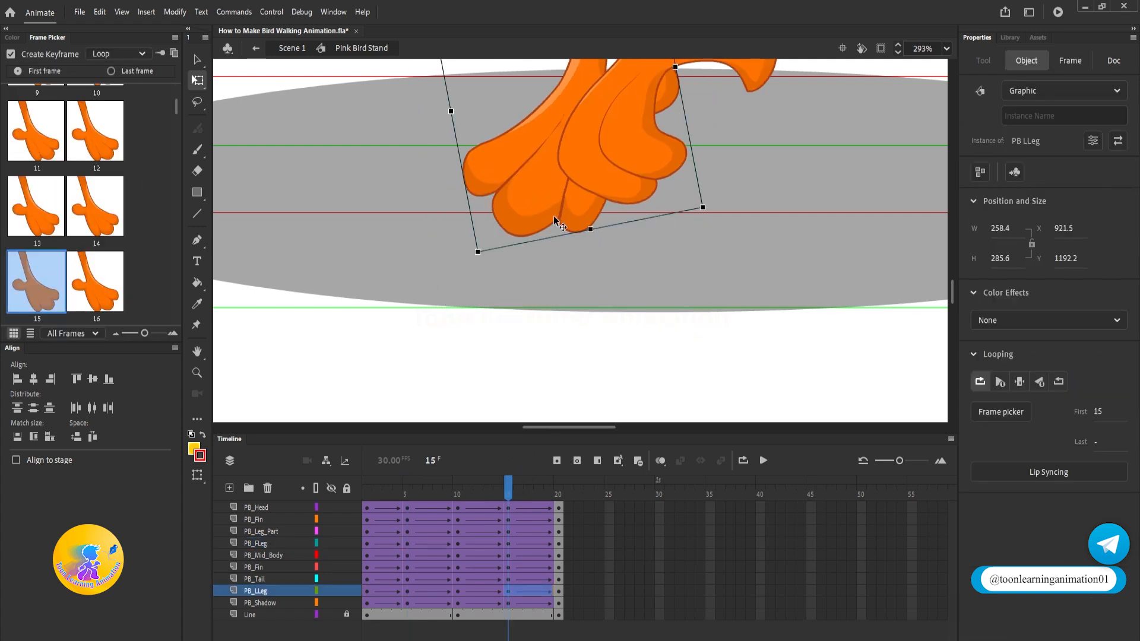
left_click_drag(592, 232, 580, 205)
At frame 5, raise every bird part except PB FLeg, including the shadow, to Y -43.45.
left_click(407, 494)
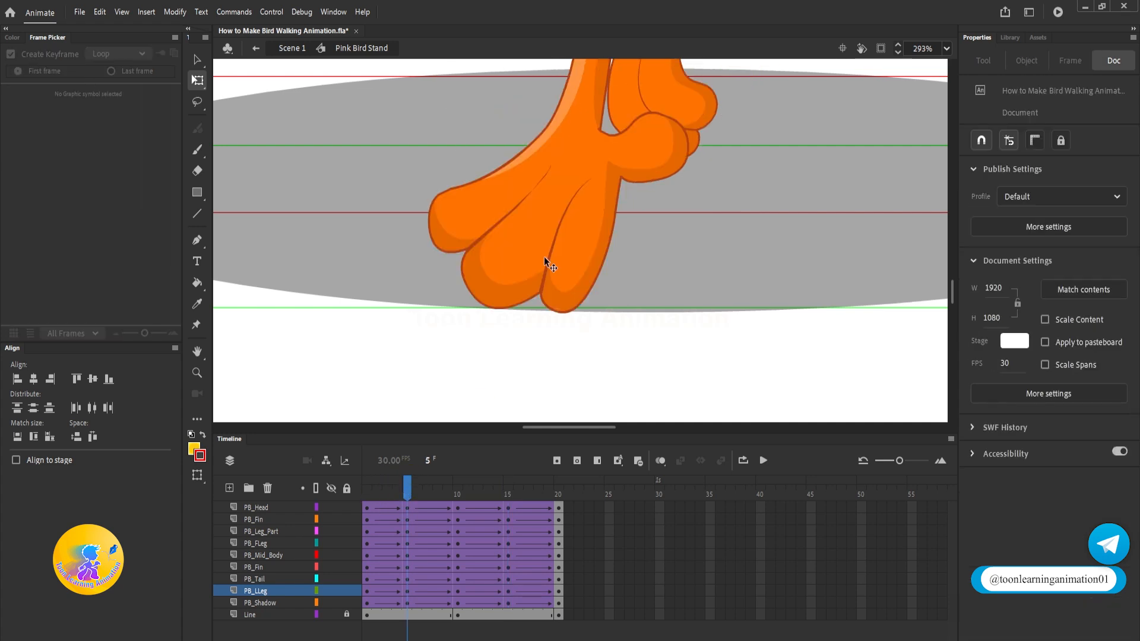
scroll(542, 262, "down", 5)
scroll(543, 270, "down", 3)
left_click(537, 352)
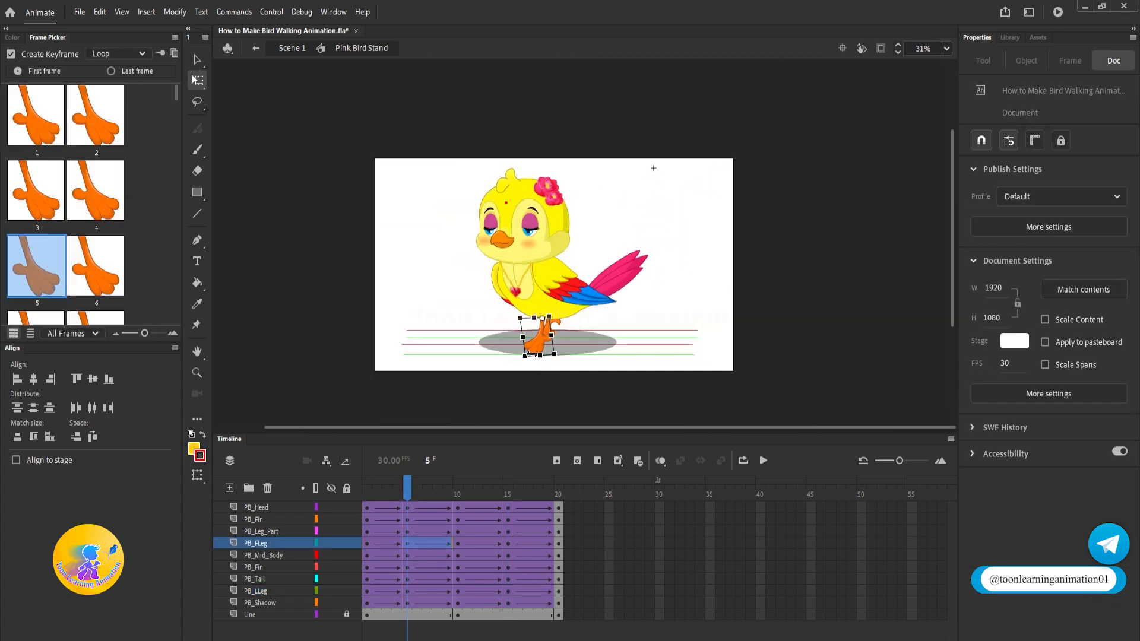
scroll(537, 350, "up", 3)
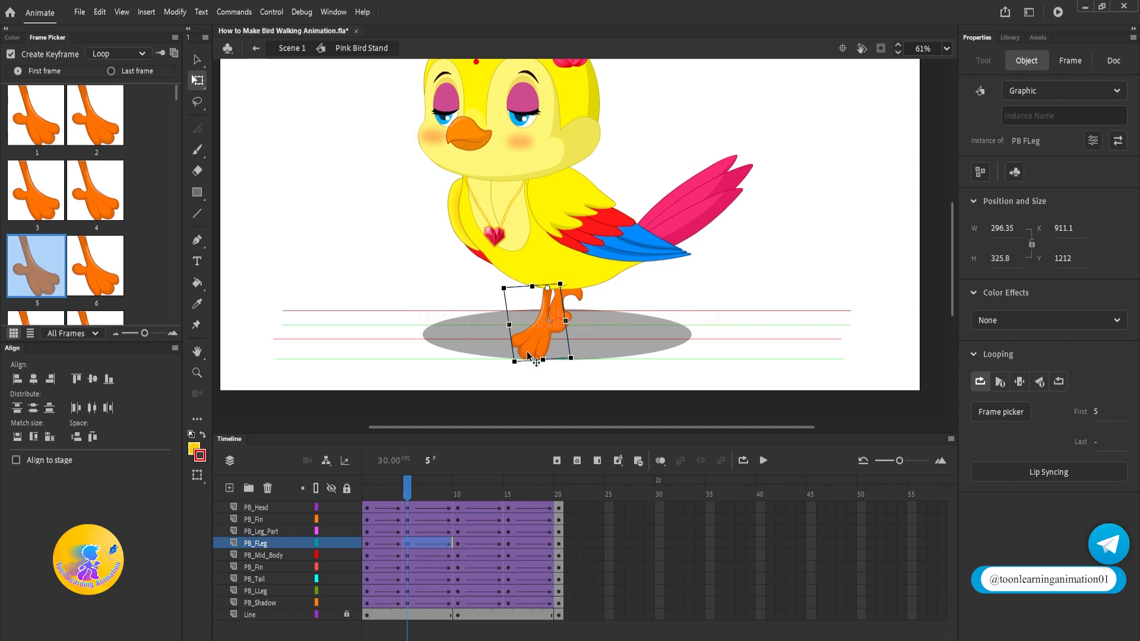
scroll(528, 355, "down", 2)
left_click_drag(746, 112, 245, 418)
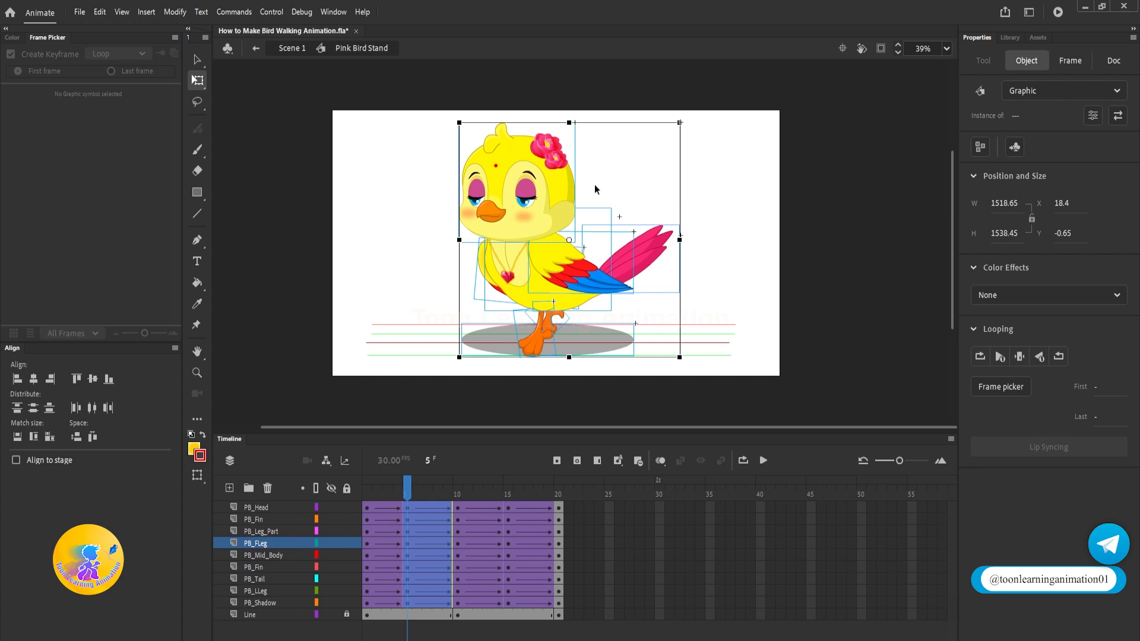
scroll(548, 354, "up", 2)
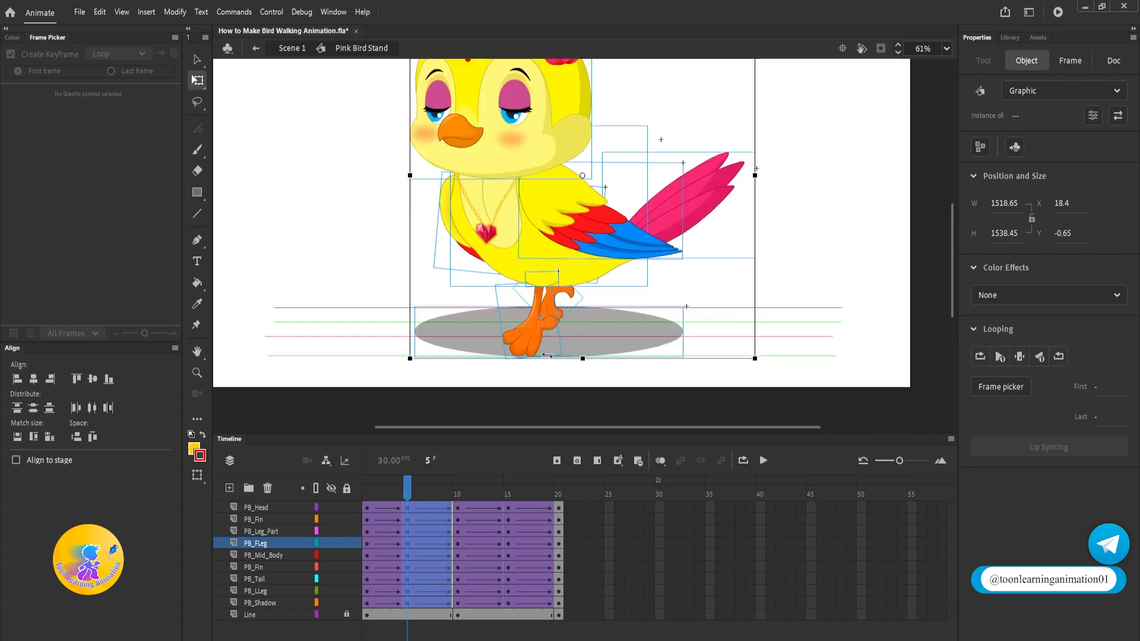
left_click(533, 339, "shift")
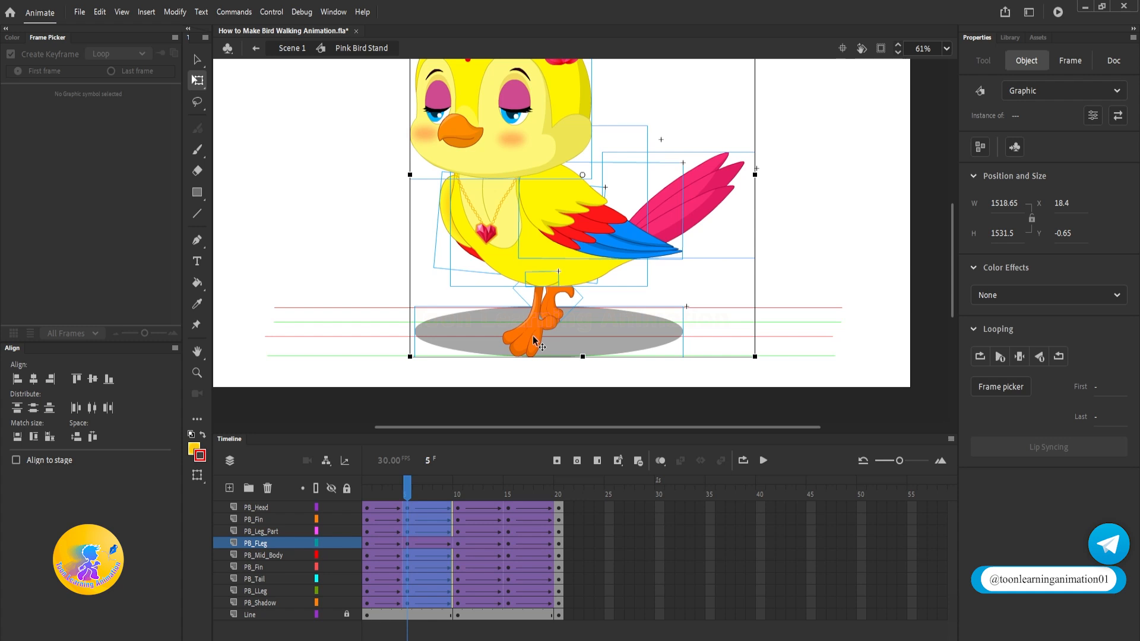
key("shift+Up")
key("shift+Up")
key("shift+Up")
key("shift+Up")
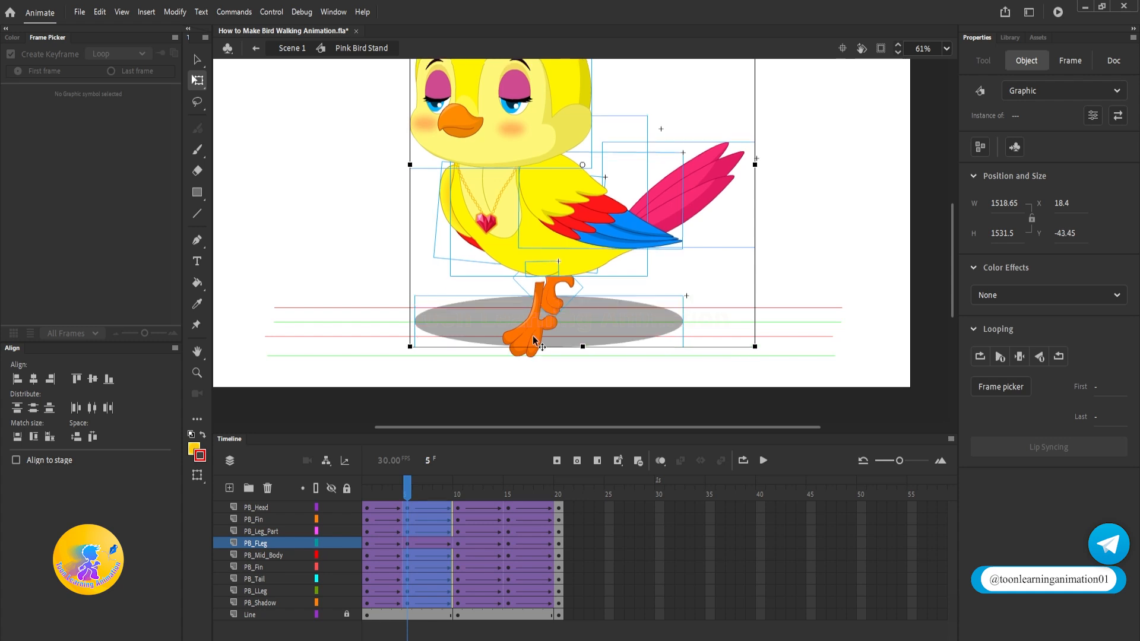
Check the standing leg against the raised body at frame 5.
left_click(552, 389)
left_click(534, 311)
left_click(517, 497)
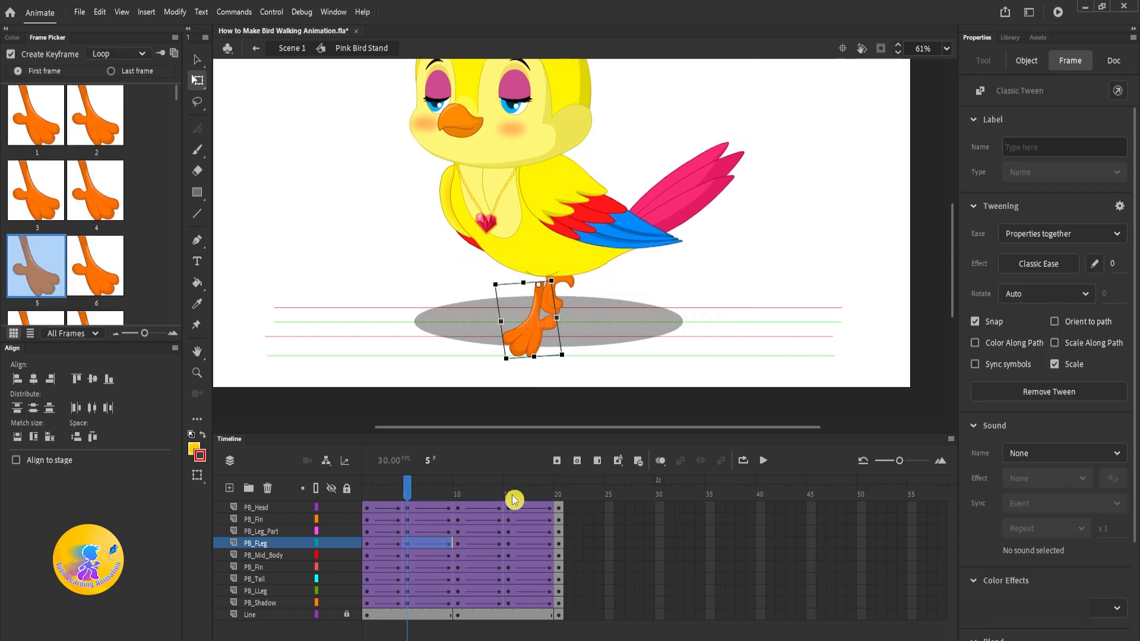
left_click(407, 496)
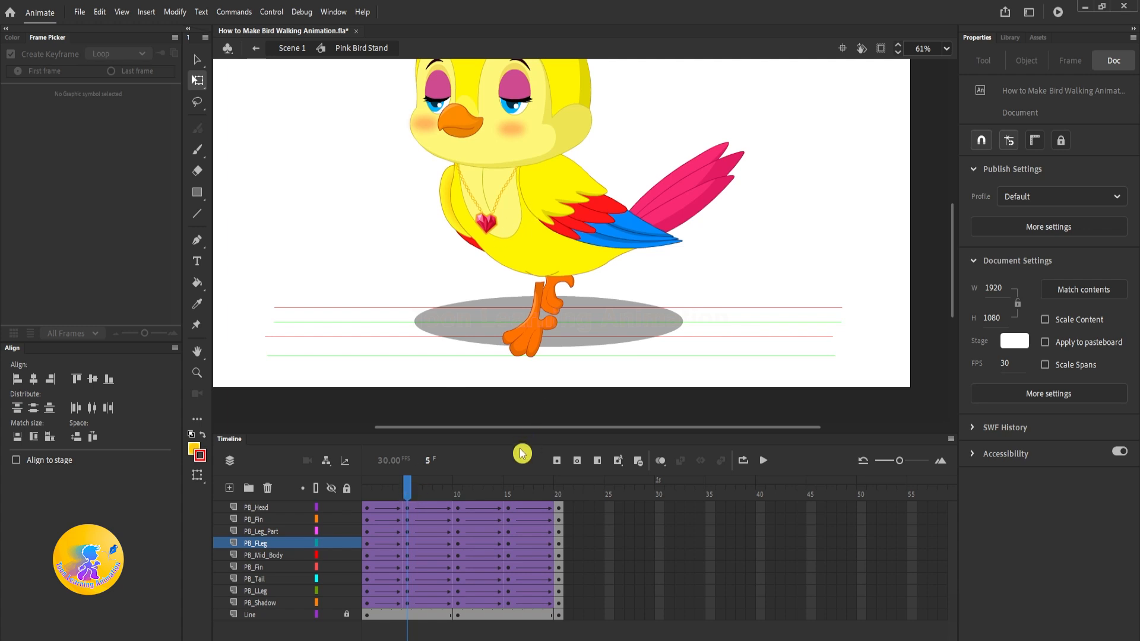
At frame 15, raise every bird part except PB LLeg, including the shadow, to Y -42.8.
left_click(509, 489)
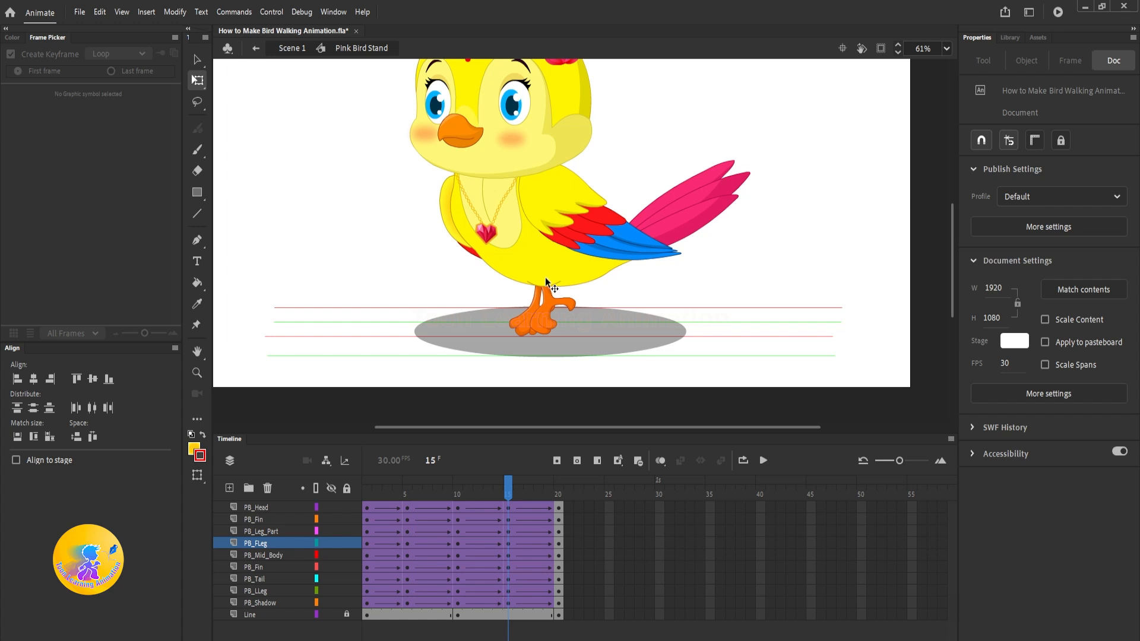
key("ctrl+a")
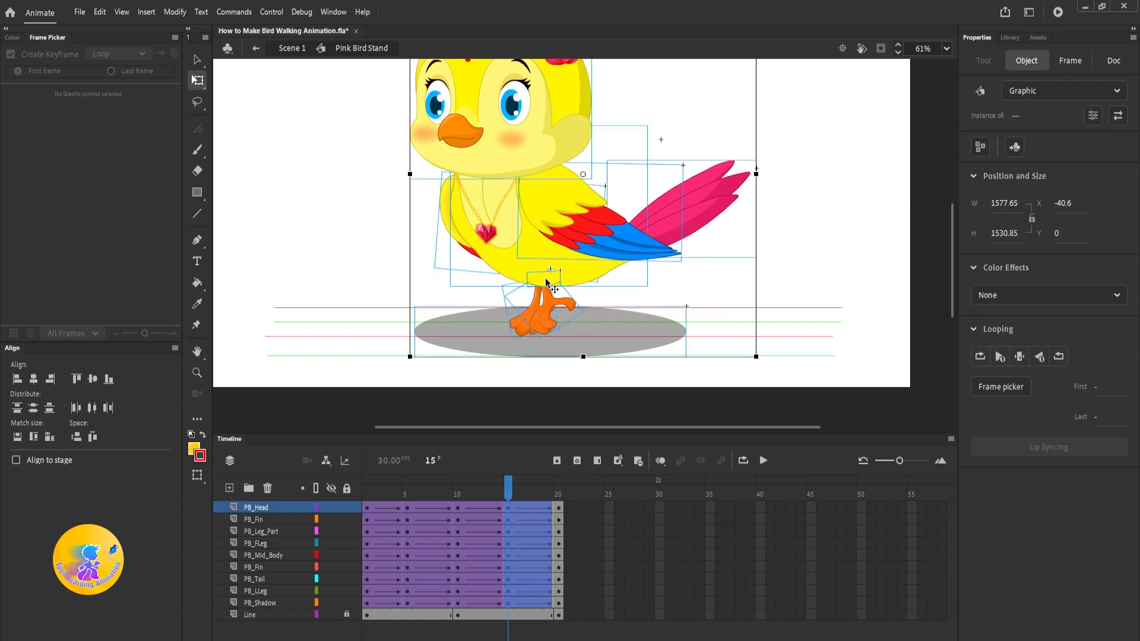
left_click(520, 328, "shift")
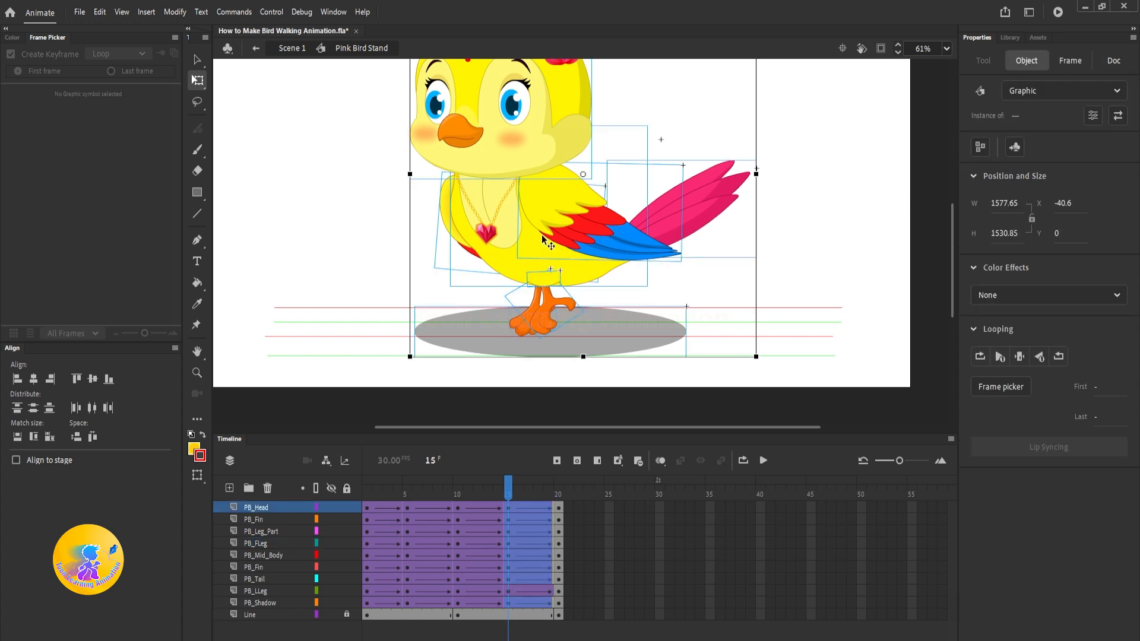
key("shift+Up")
key("shift+Up")
key("shift+Up")
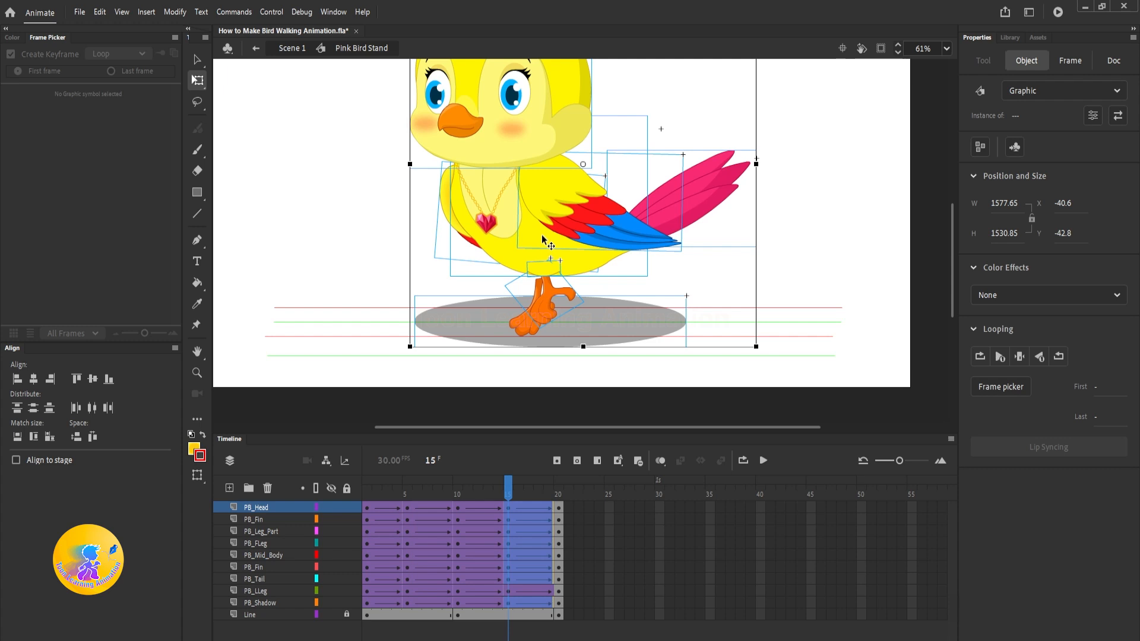
At frame 5, stretch PB FLeg upward to about 362 px high so it meets the raised body.
left_click(408, 487)
left_click(525, 409)
scroll(539, 317, "up", 3)
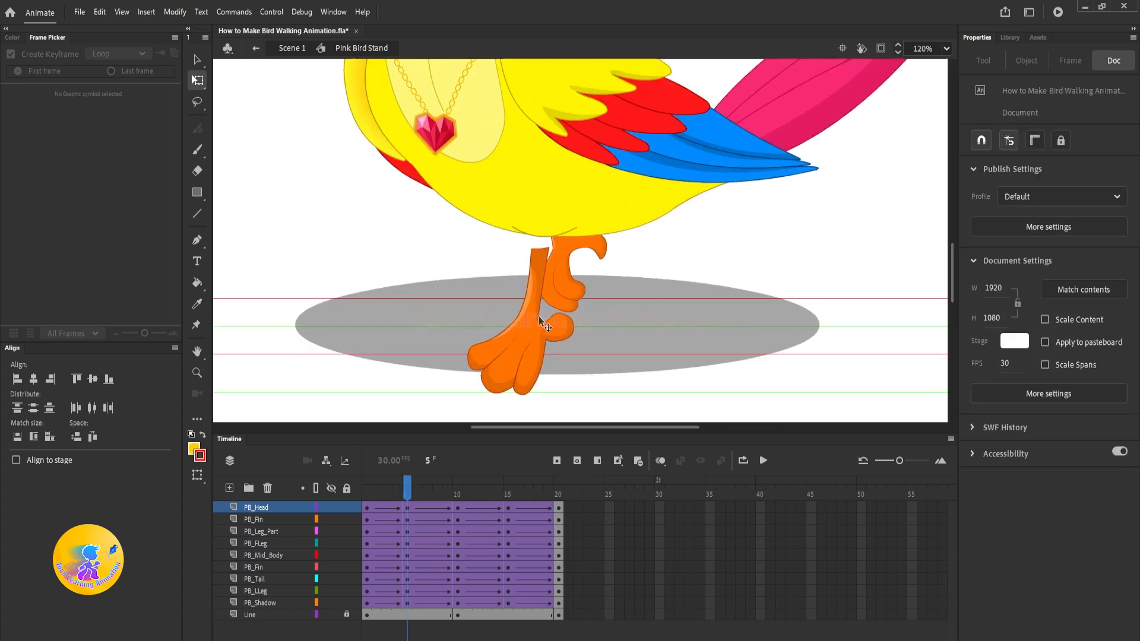
scroll(539, 317, "down", 1)
scroll(539, 321, "up", 2)
left_click(531, 336)
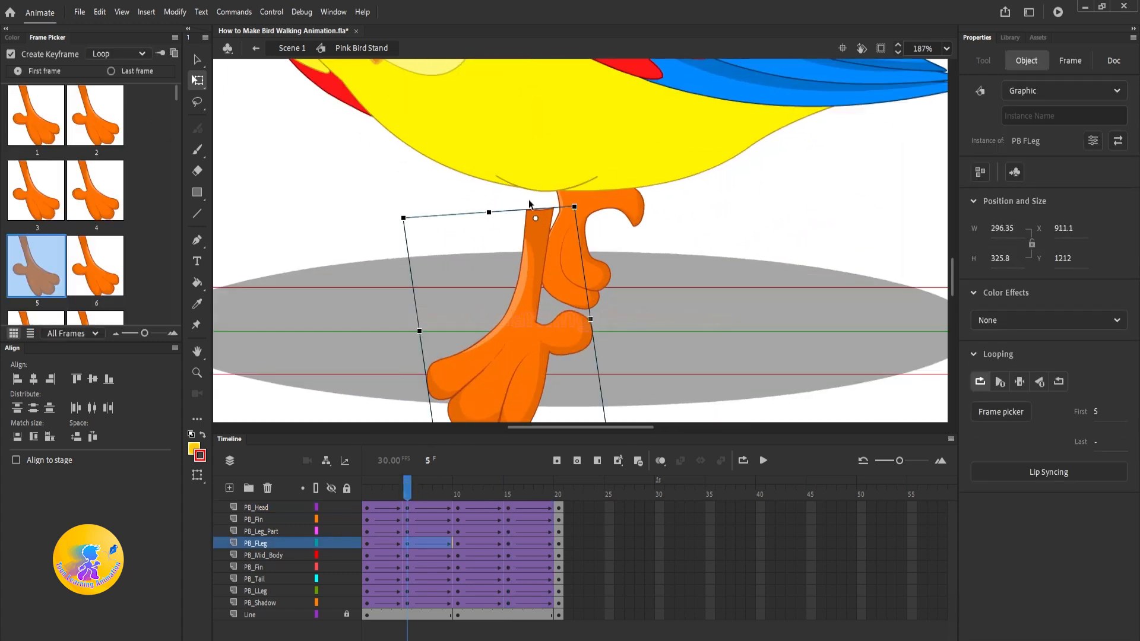
left_click_drag(489, 212, 489, 185)
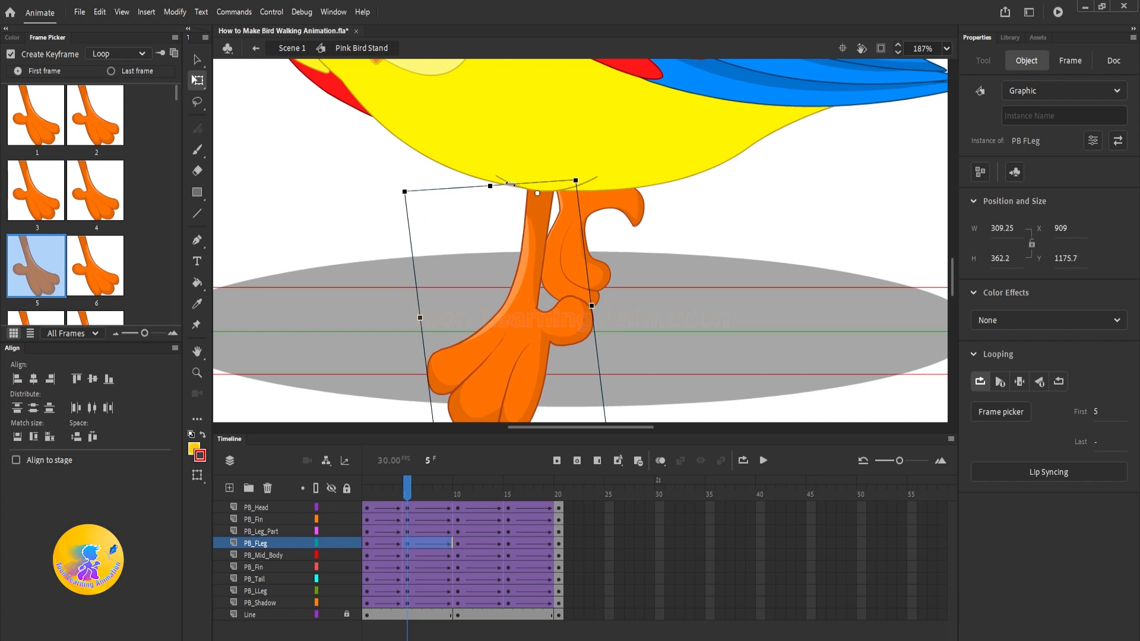
At frame 15, stretch PB LLeg upward to about 291 px high so it meets the raised body.
left_click(508, 497)
left_click(598, 255)
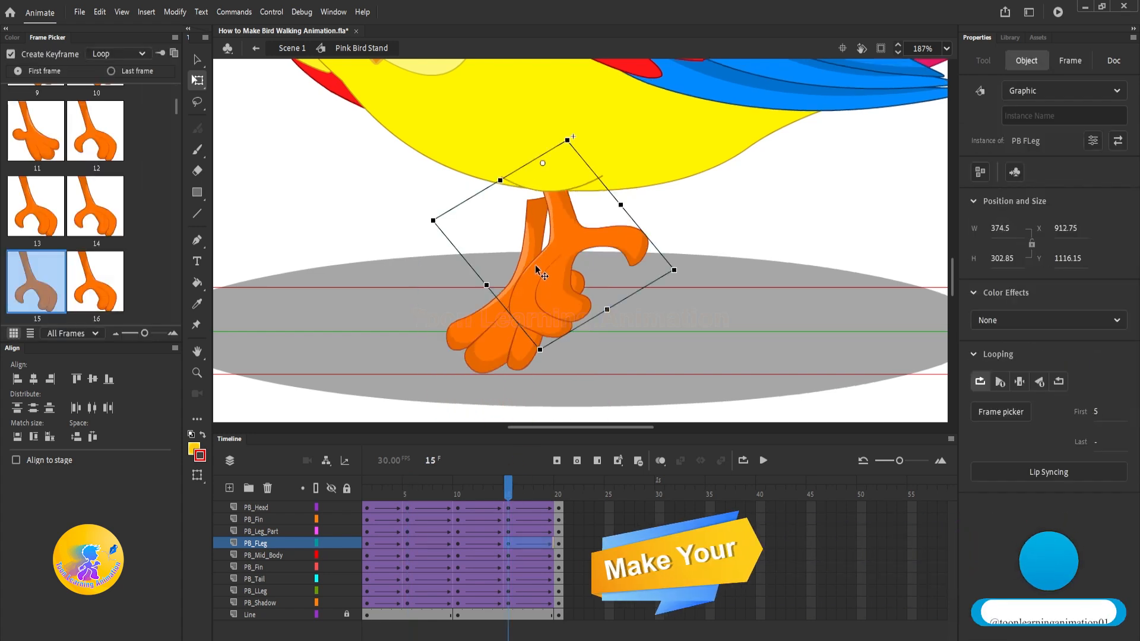
left_click_drag(495, 206, 510, 184)
scroll(527, 305, "down", 5)
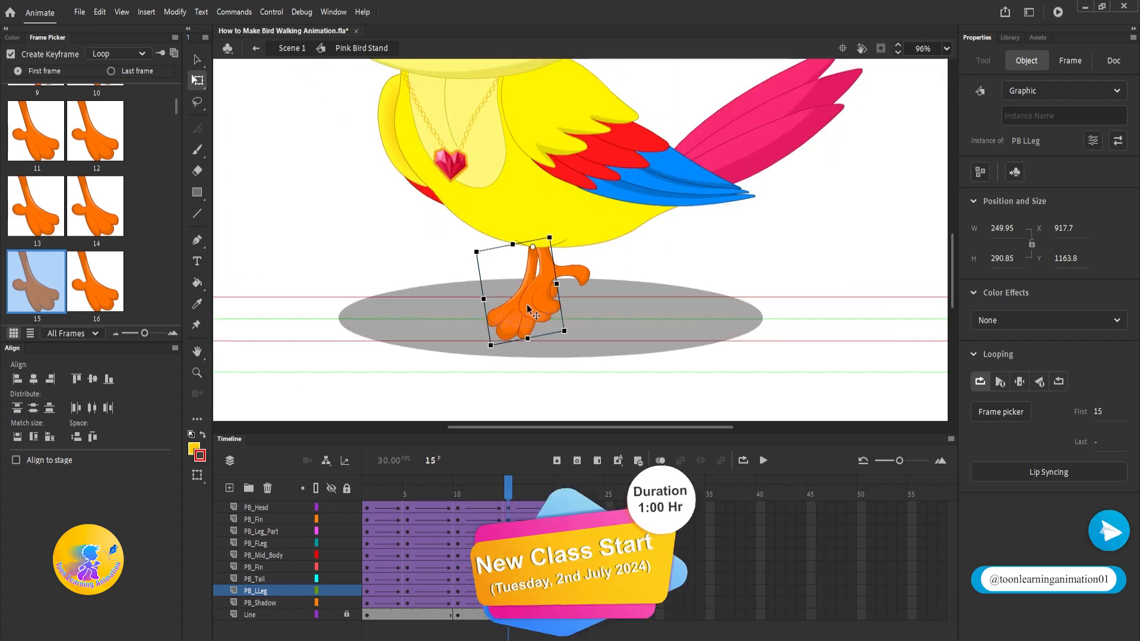
Play the walk from frame 1 repeatedly to review the body rising on each step.
left_click_drag(500, 489, 249, 490)
left_click(406, 422)
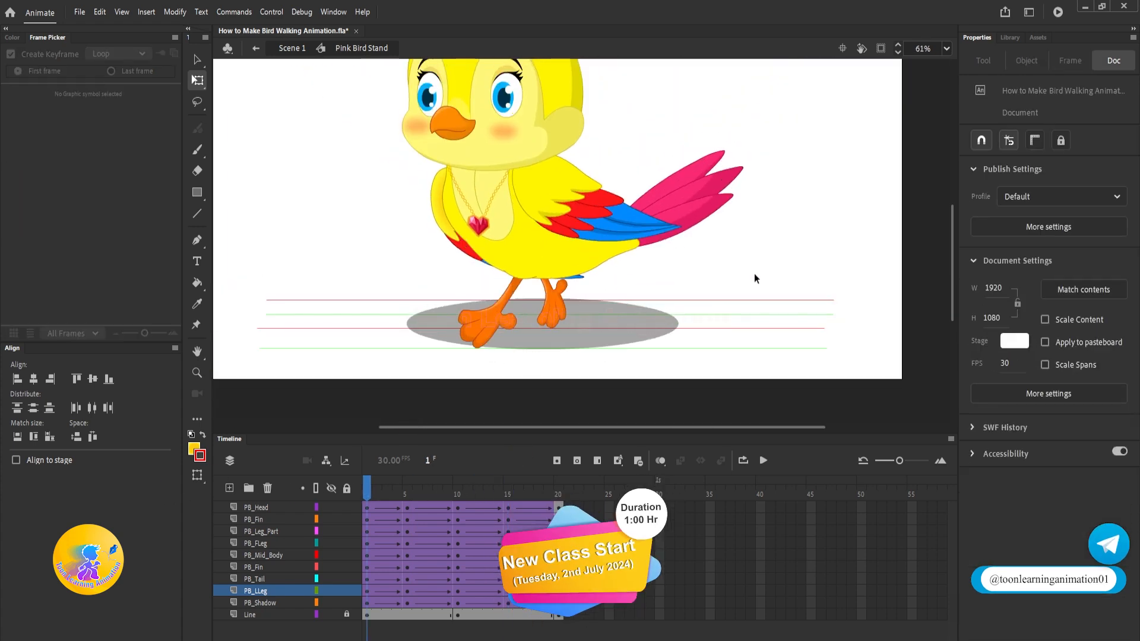
left_click_drag(790, 224, 806, 267)
key("Return")
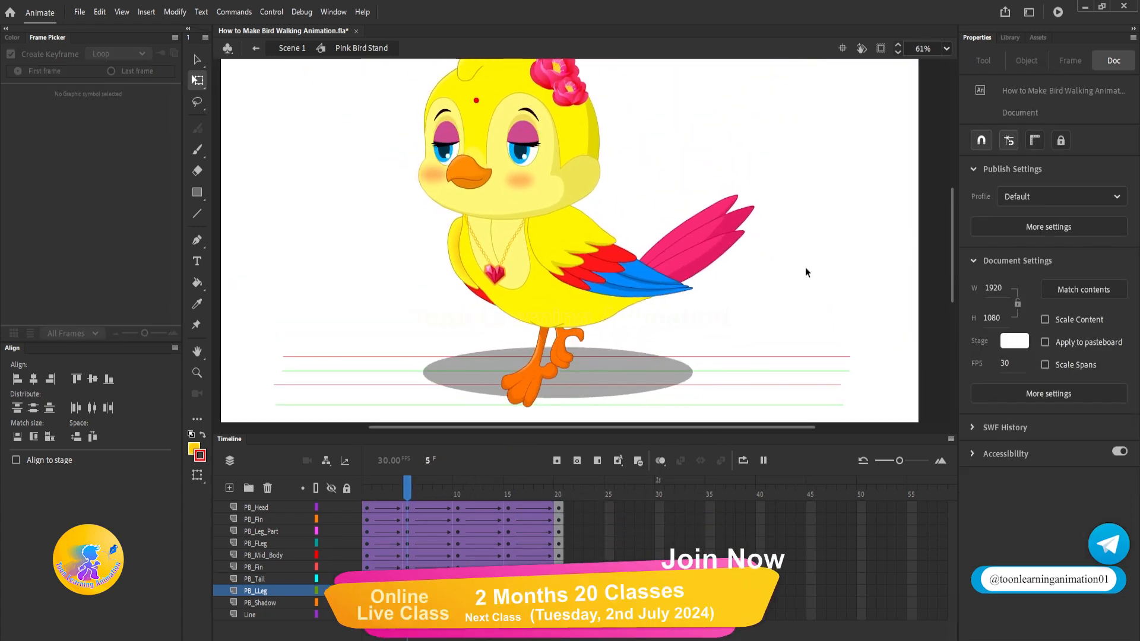
key("Return")
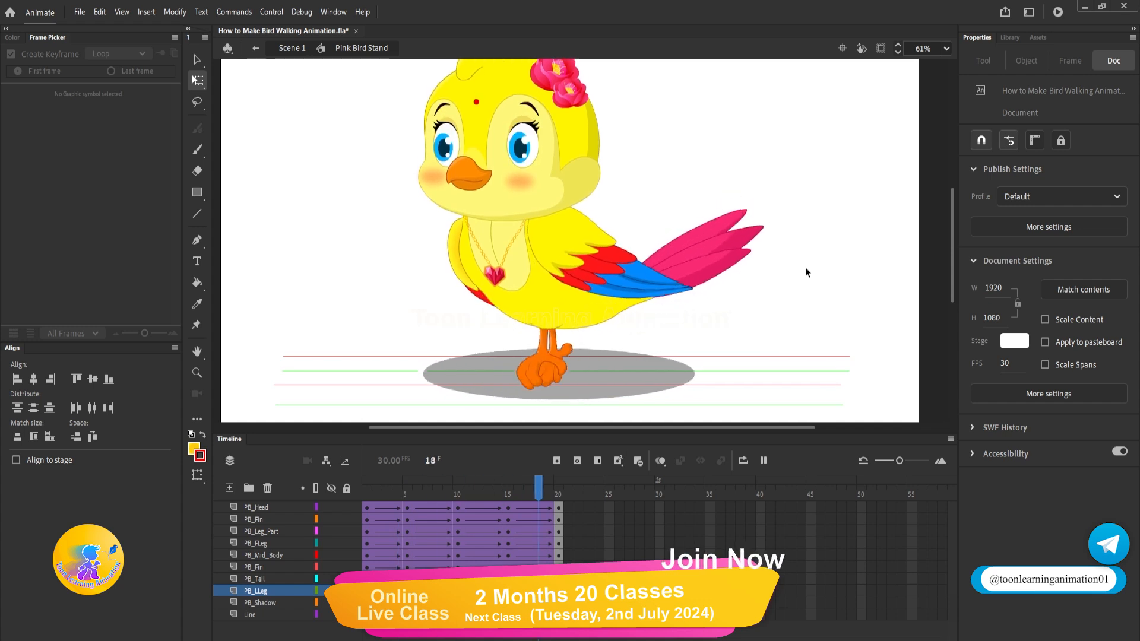
key("Return")
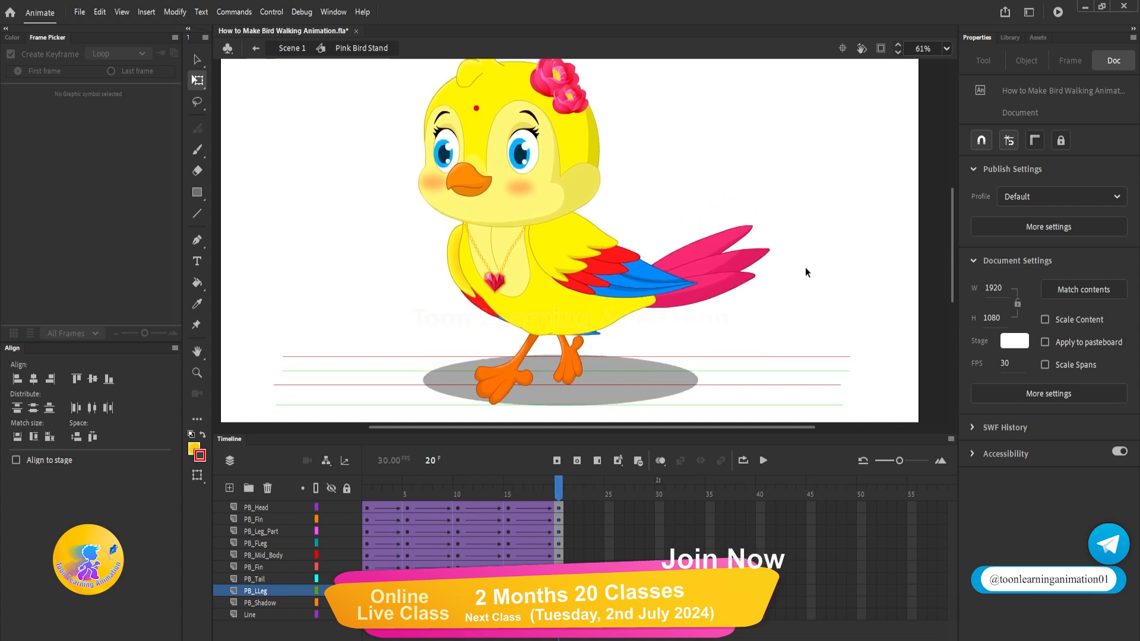
left_click(368, 493)
key("Return")
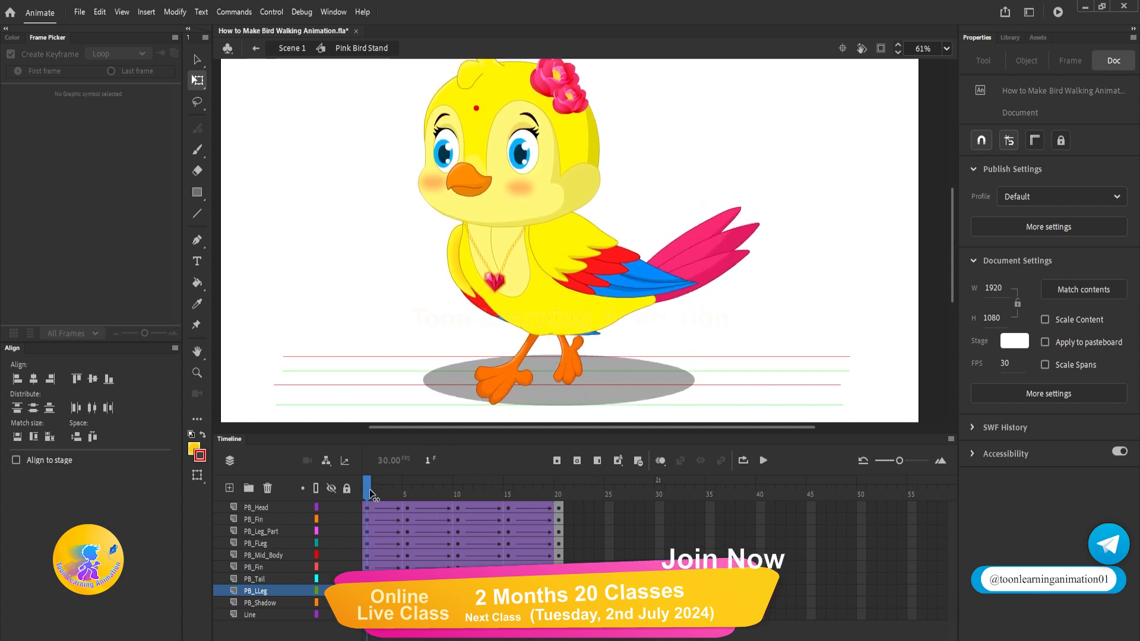
Rotate PB Tail downward around its base at frame 5, nearly level, and by a smaller amount at frame 15.
left_click(519, 492)
left_click_drag(519, 491, 406, 484)
left_click(695, 227)
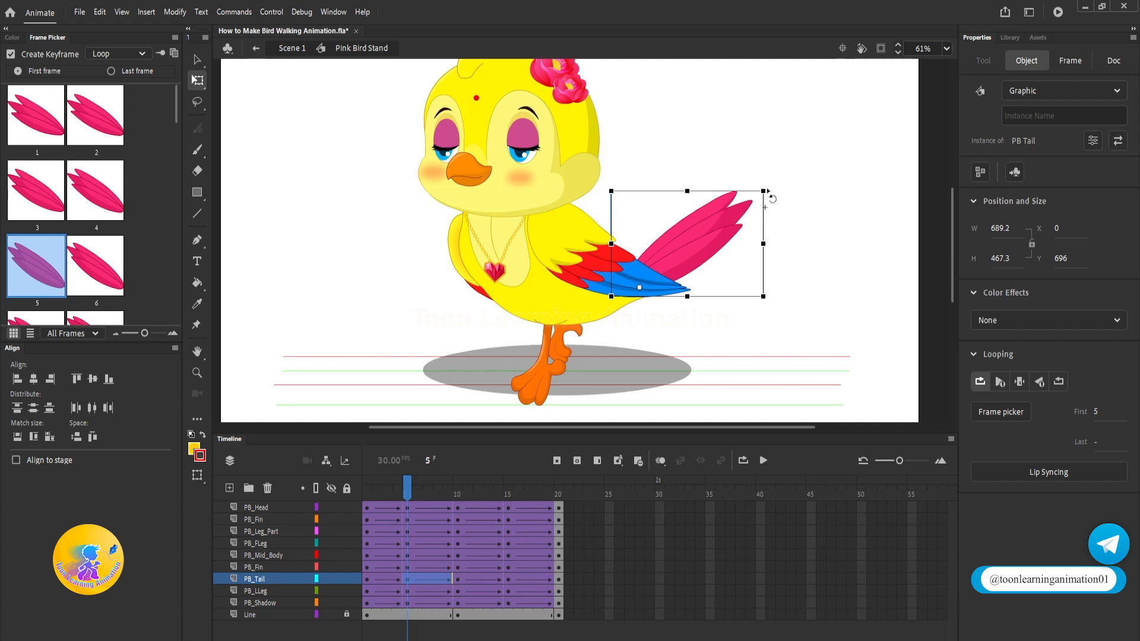
left_click_drag(767, 190, 795, 303)
mouse_move(408, 487)
left_mouse_down()
mouse_move(385, 488)
mouse_move(438, 487)
mouse_move(366, 487)
mouse_move(410, 515)
mouse_move(339, 505)
mouse_move(408, 506)
left_mouse_up()
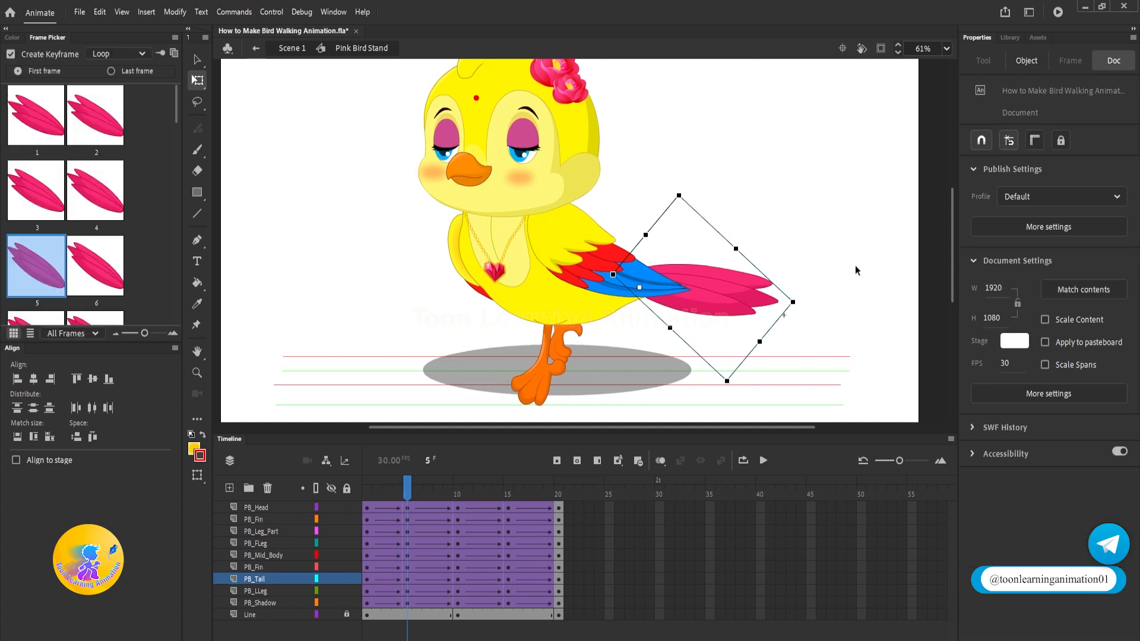
left_click_drag(795, 302, 795, 269)
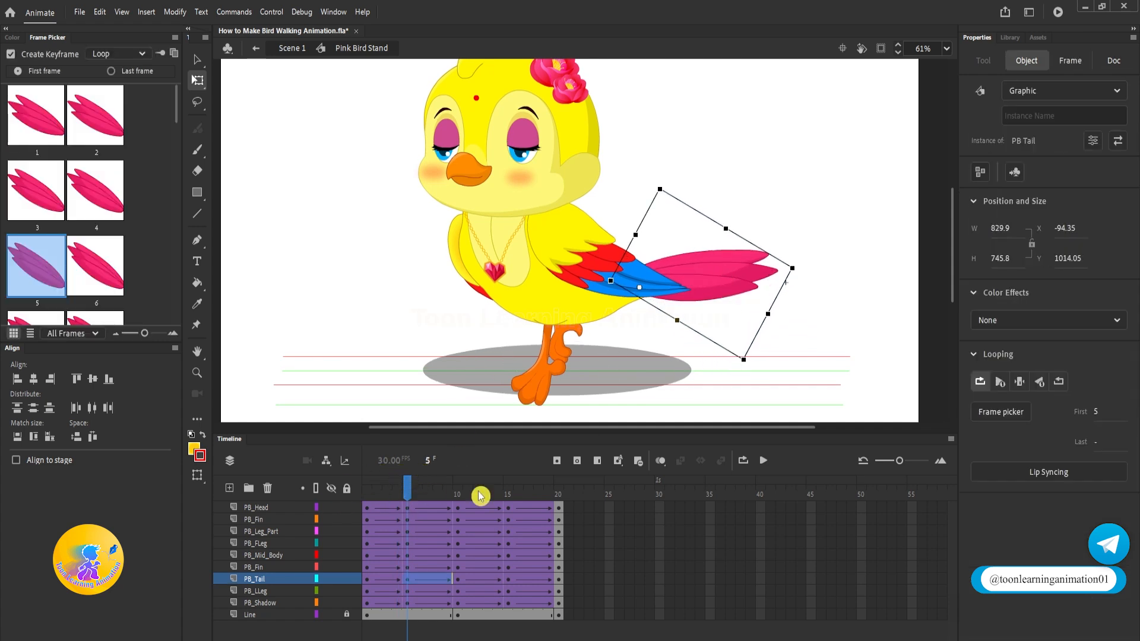
left_click(508, 494)
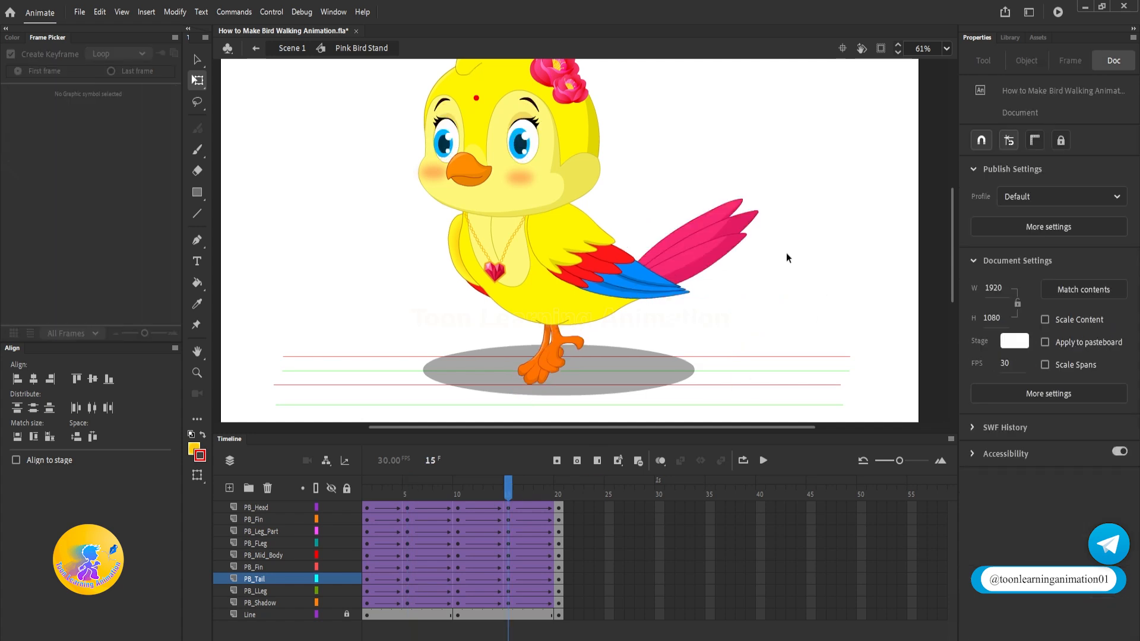
left_click_drag(775, 203, 805, 255)
Play the walk from frame 1 to review the tail swing, and select PB Tail at frame 1.
left_click_drag(454, 496, 318, 450)
key("Return")
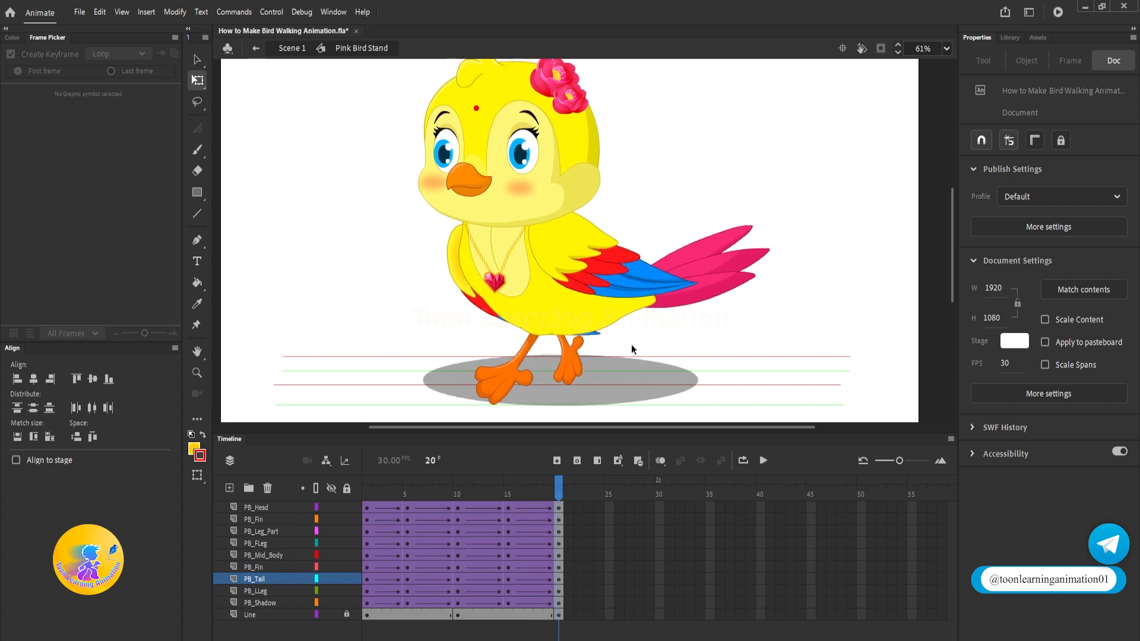
key("Return")
left_click(733, 237)
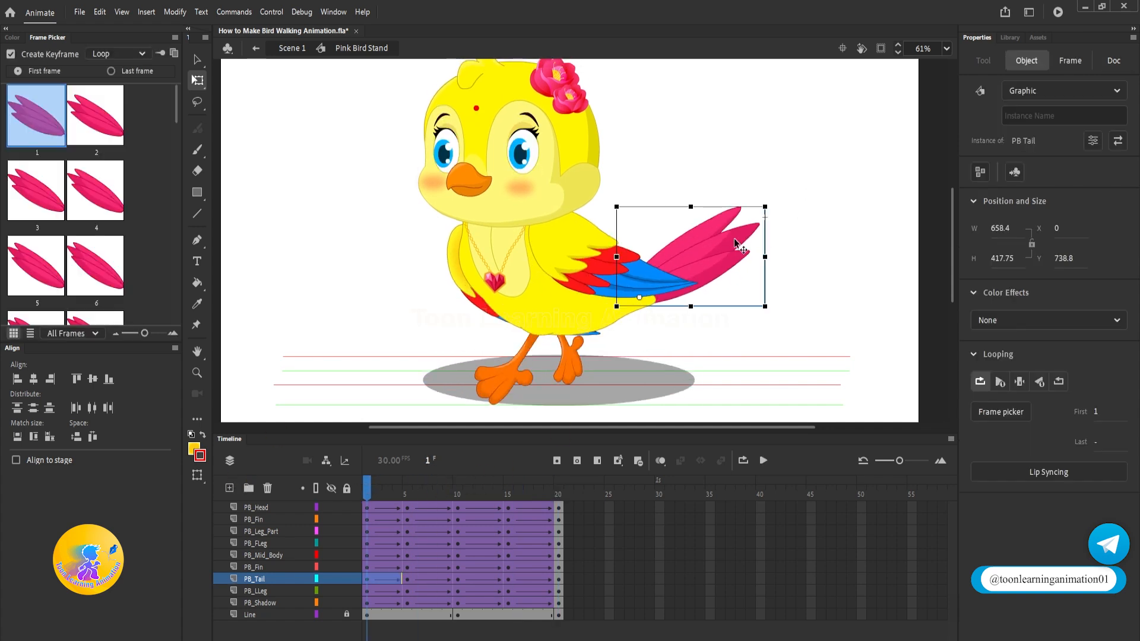
Open PB Tail for editing and play its own timeline to examine how the feathers move.
double_click(734, 237)
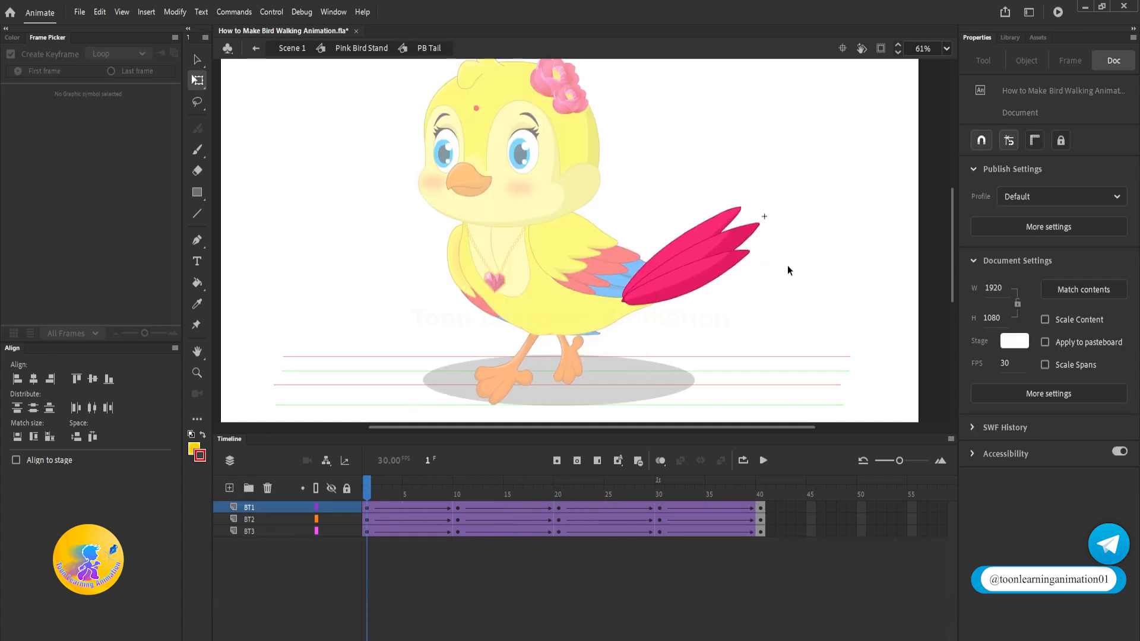
double_click(783, 290)
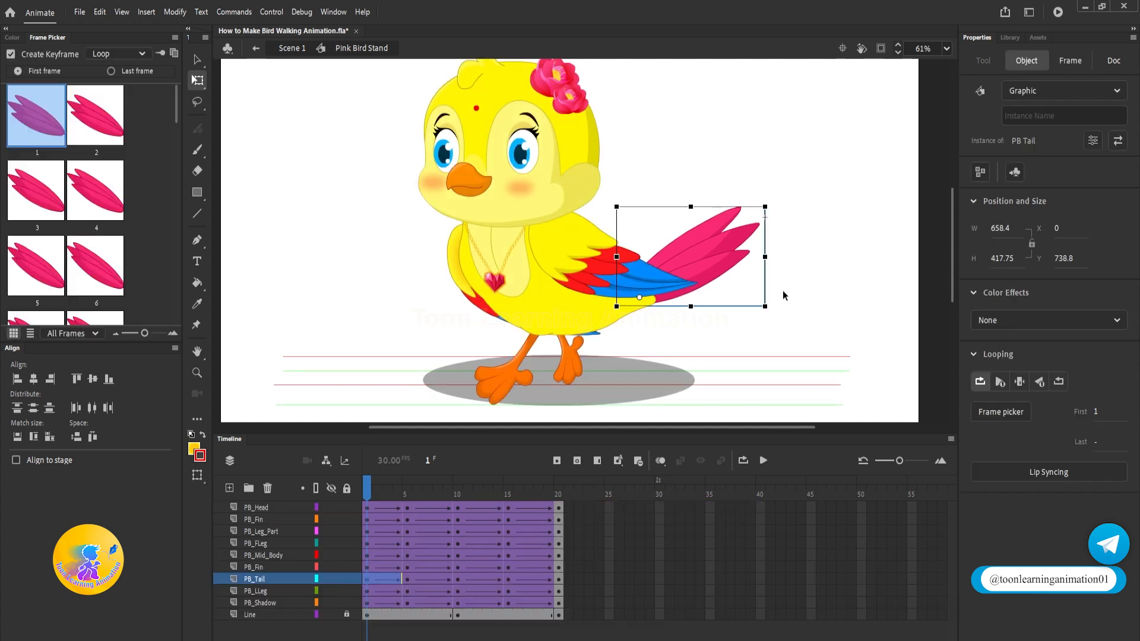
double_click(715, 262)
key("Return")
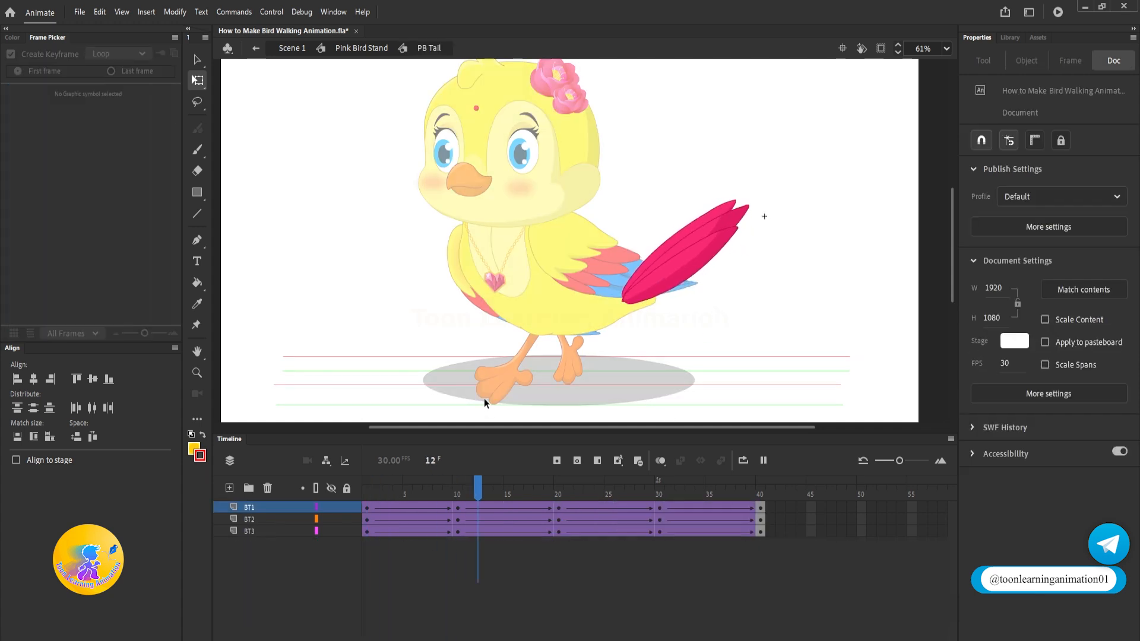
Remove the classic tweens and the keyframes after frame 1 on BT1, BT2 and BT3, and play the tail from frame 1.
left_click_drag(392, 507, 755, 545)
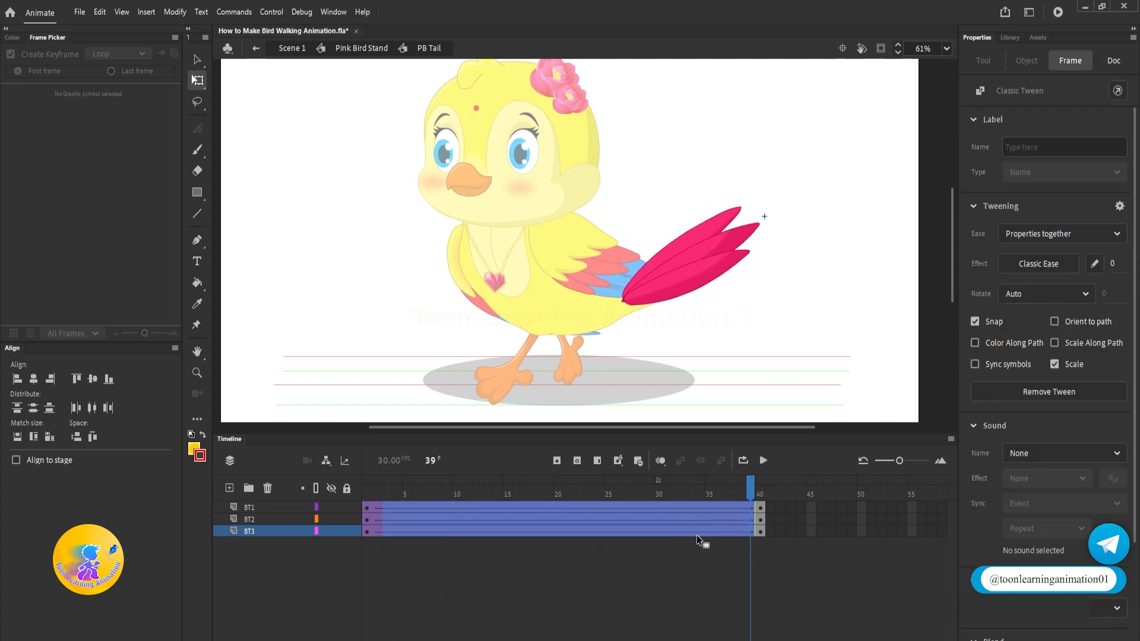
right_click(643, 525)
left_click(721, 146)
left_click_drag(763, 506, 764, 536)
key("shift+F6")
left_click_drag(756, 493, 366, 487)
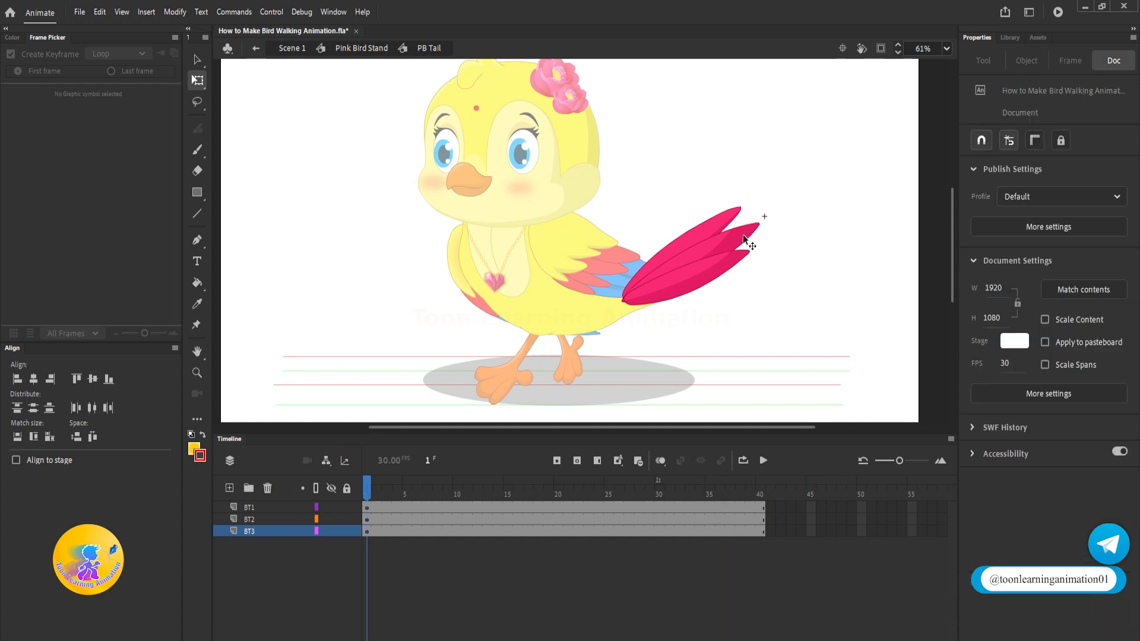
key("Return")
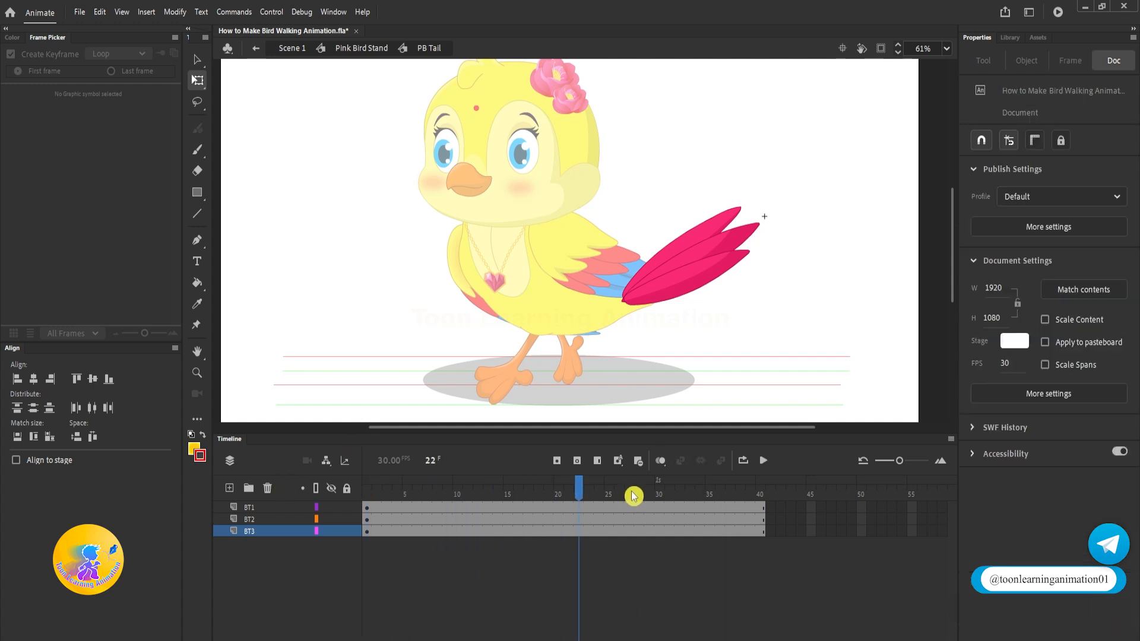
Inspect the BT3 feather's inner animation, set all three tail feathers to loop their graphics, and play the tail.
double_click(728, 216)
left_click(592, 359)
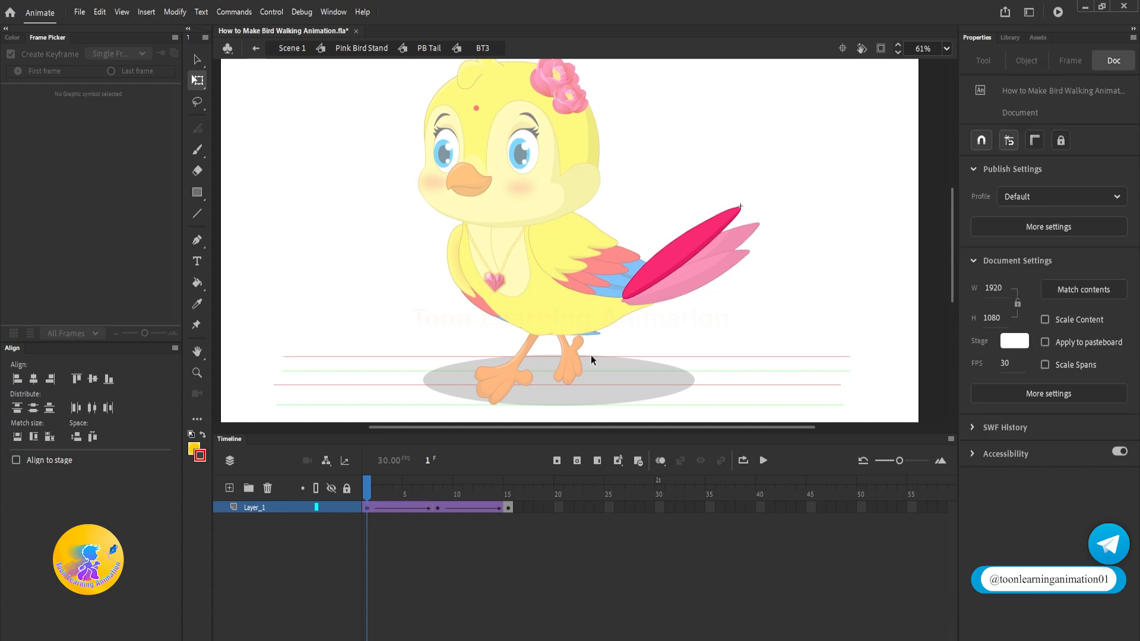
key("shift+comma")
double_click(819, 221)
left_click_drag(814, 171, 611, 348)
left_click(979, 357)
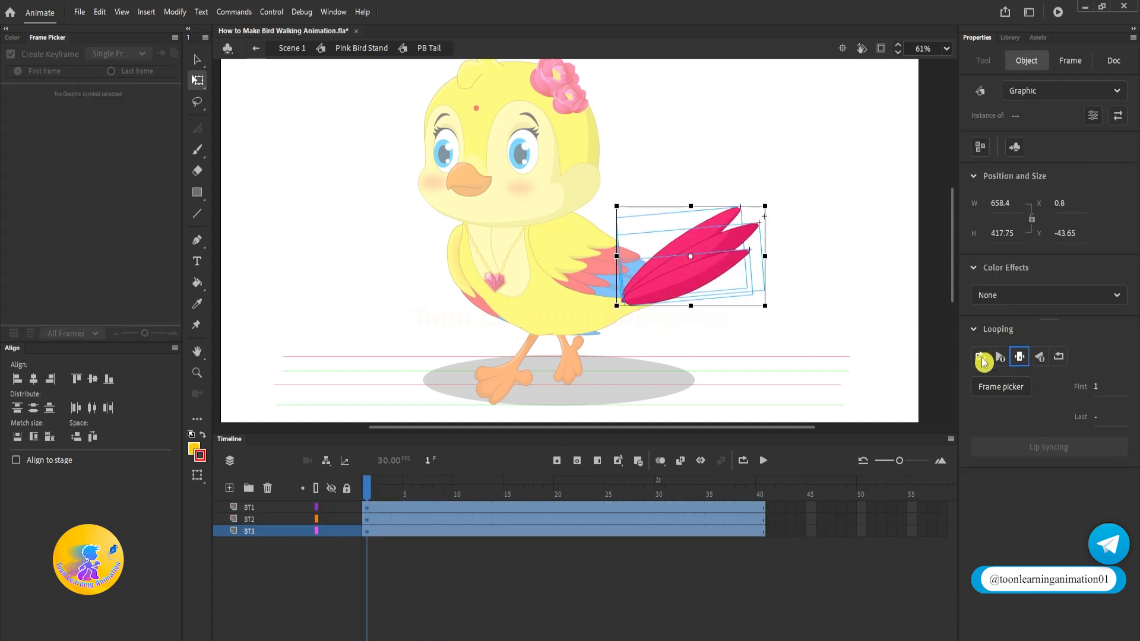
left_click(824, 214)
key("Return")
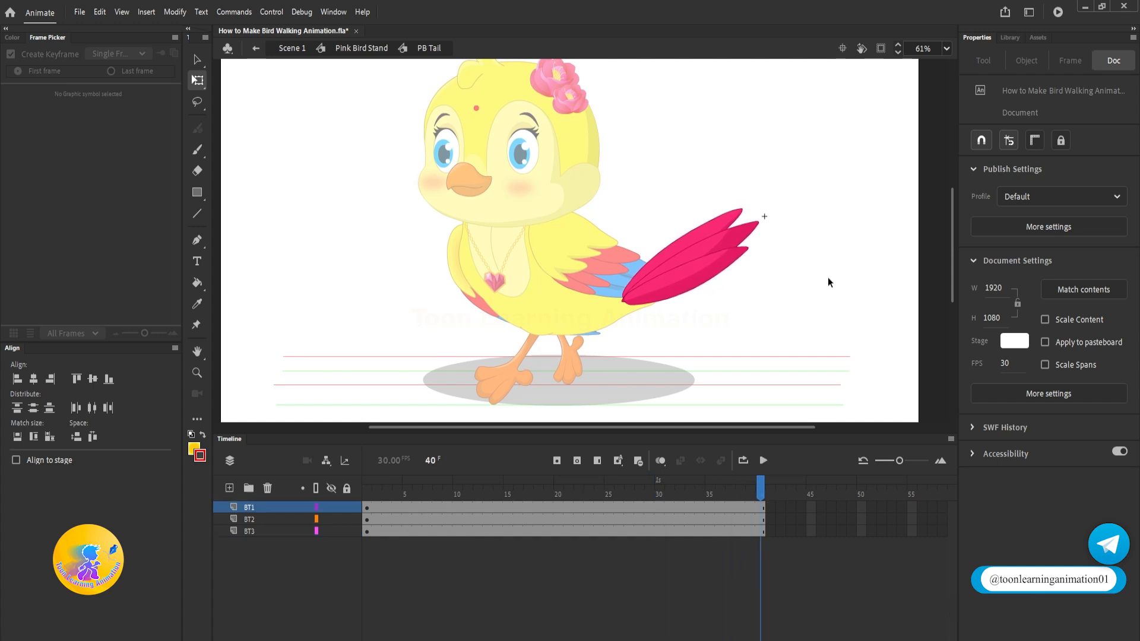
Return to Pink Bird Stand and play the walk to review the looping tail feathers.
double_click(827, 276)
left_click(881, 191)
key("Return")
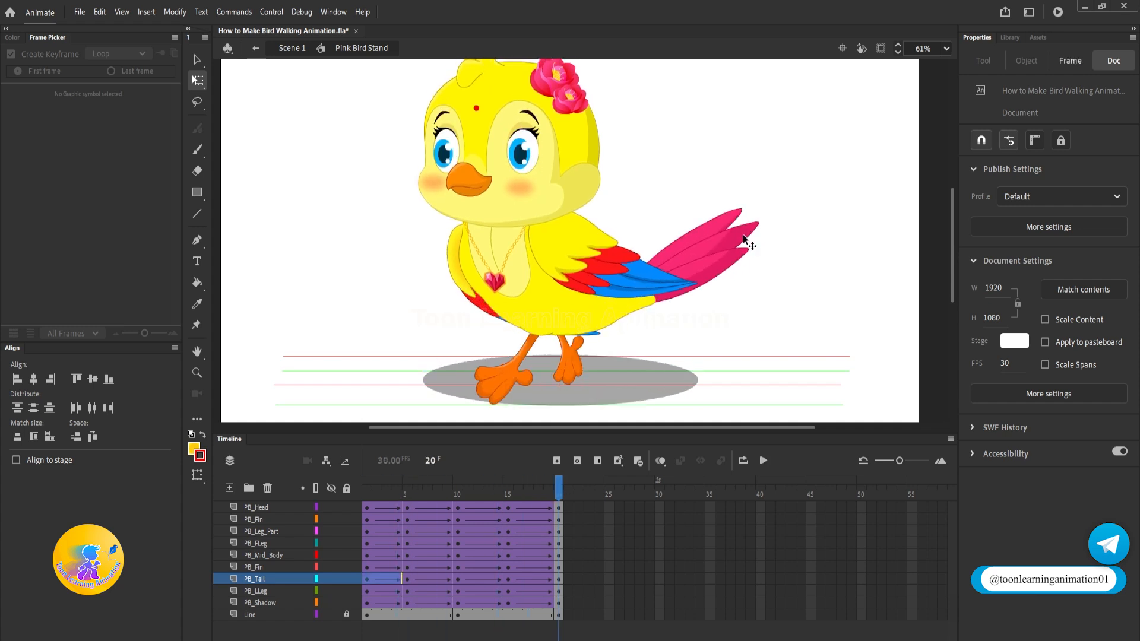
At frame 5, rotate PB Head slightly forward around its neck pivot.
left_click(408, 499)
left_click(821, 277)
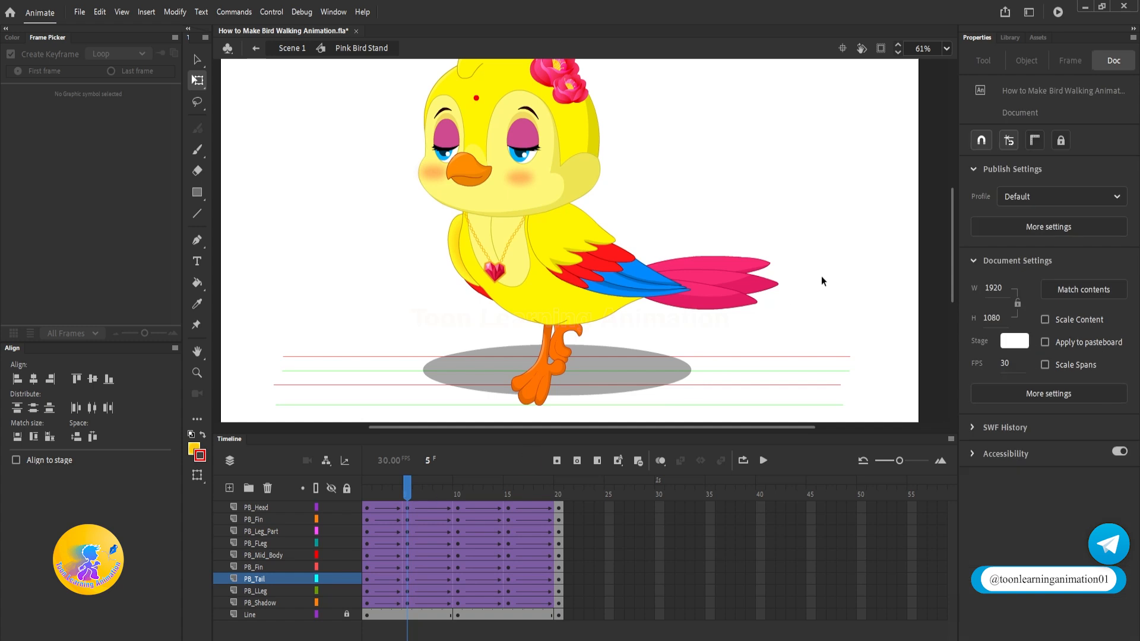
scroll(809, 208, "up", 2)
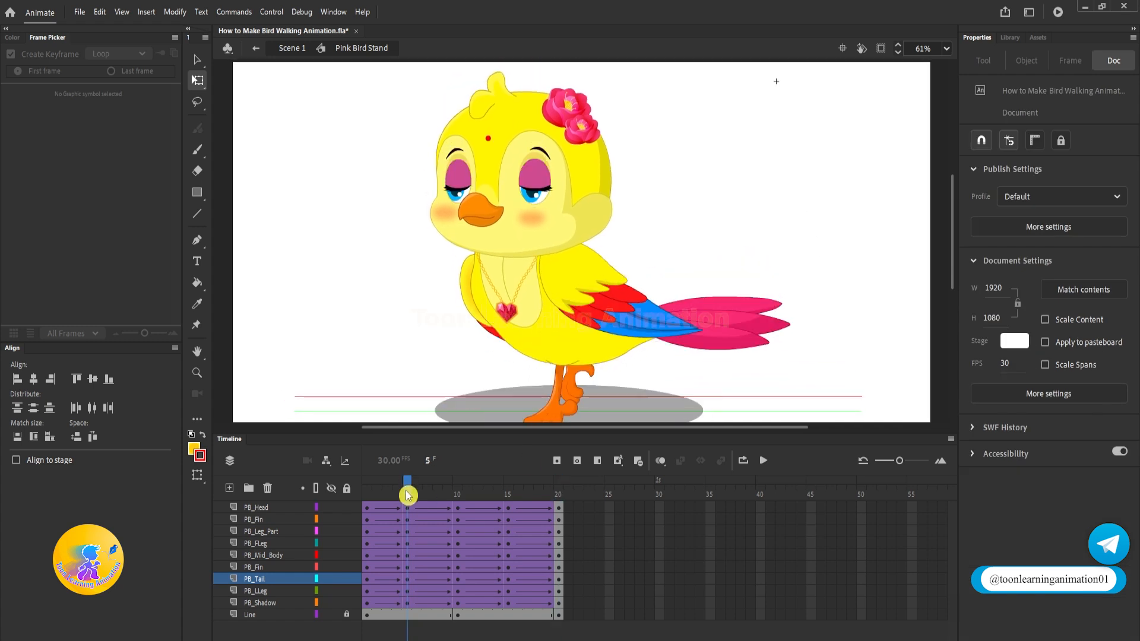
scroll(543, 155, "down", 2)
mouse_move(408, 488)
left_mouse_down()
mouse_move(365, 488)
mouse_move(407, 492)
left_mouse_up()
left_click(557, 179)
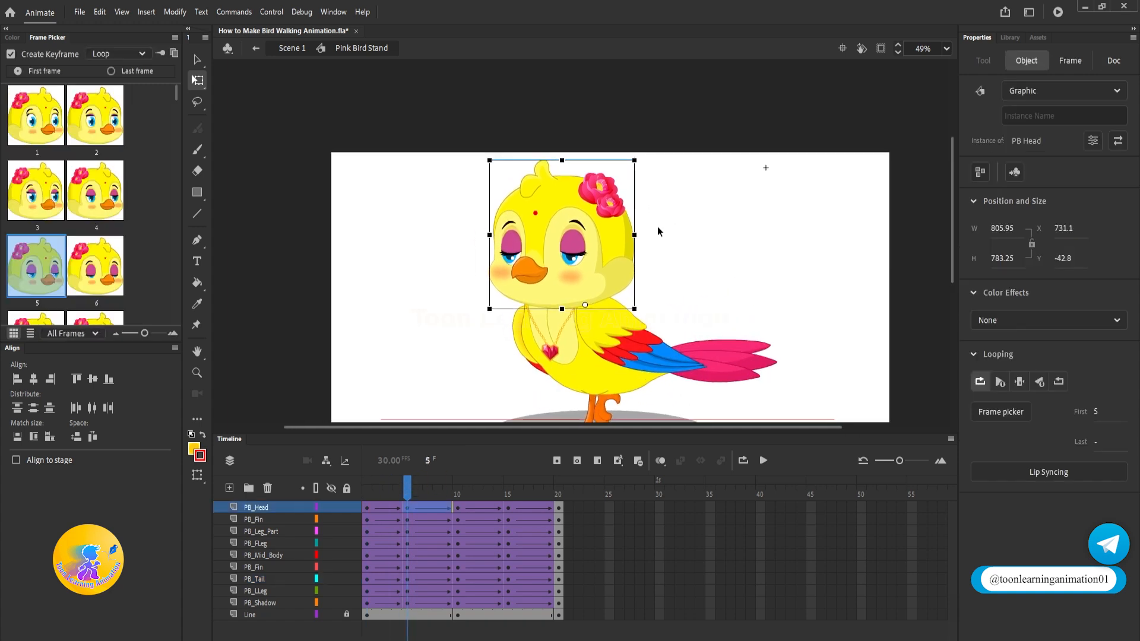
scroll(501, 215, "up", 2)
left_click_drag(479, 121, 458, 135)
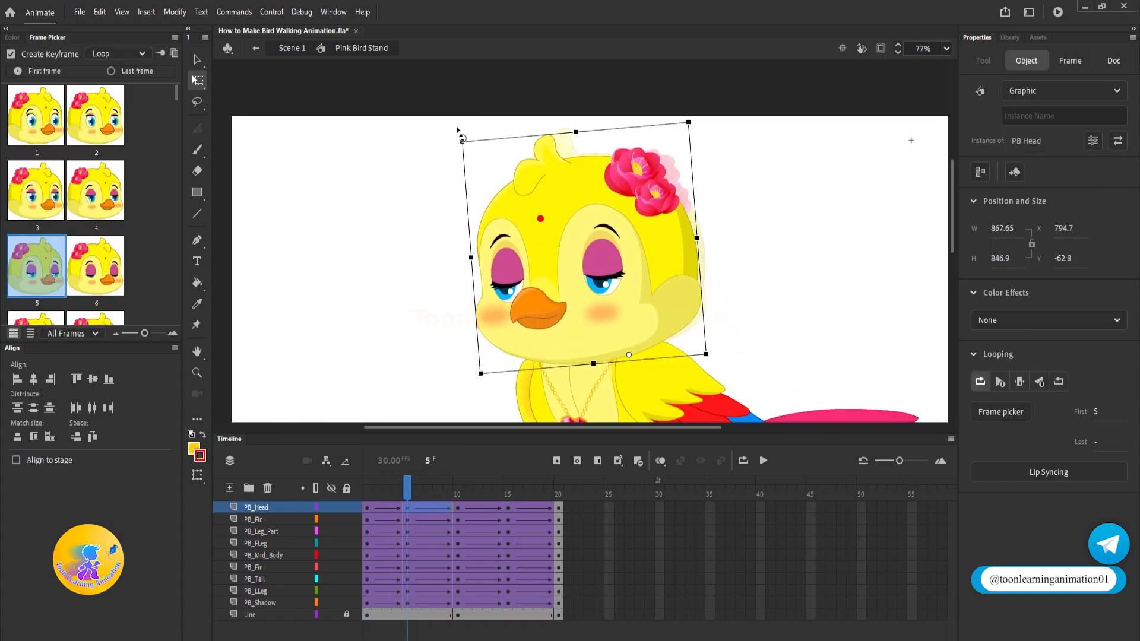
Compare the head pose at frame 5 with the one at frame 15.
left_click(403, 497)
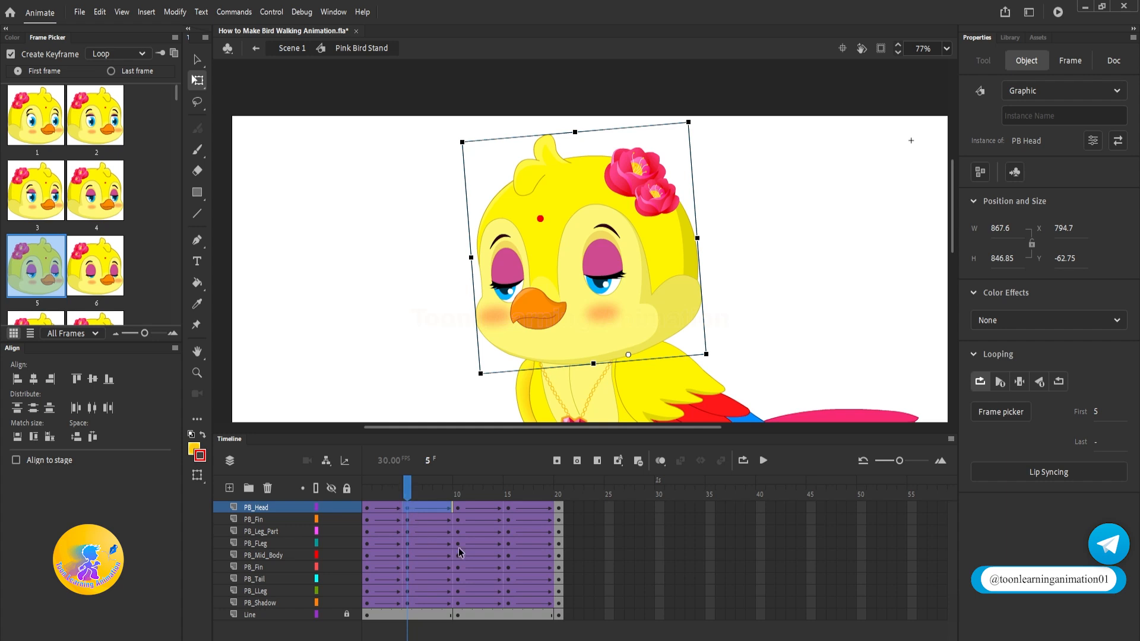
left_click(508, 496)
left_click(413, 497)
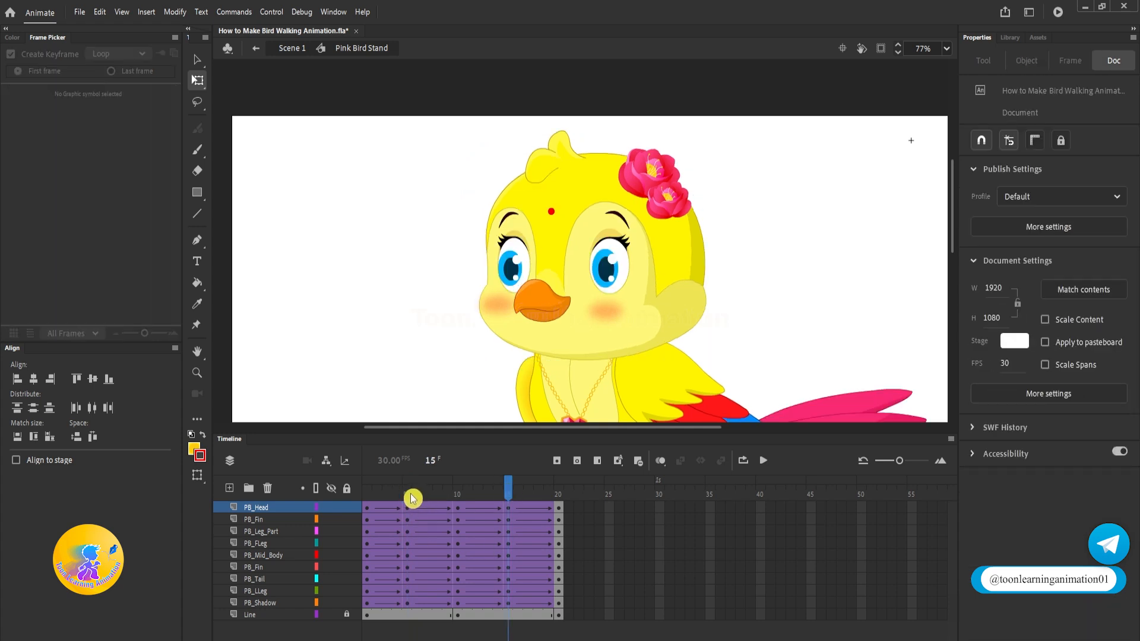
mouse_move(409, 497)
left_mouse_down()
mouse_move(389, 496)
mouse_move(482, 502)
mouse_move(374, 498)
mouse_move(435, 497)
mouse_move(407, 506)
mouse_move(411, 498)
left_mouse_up()
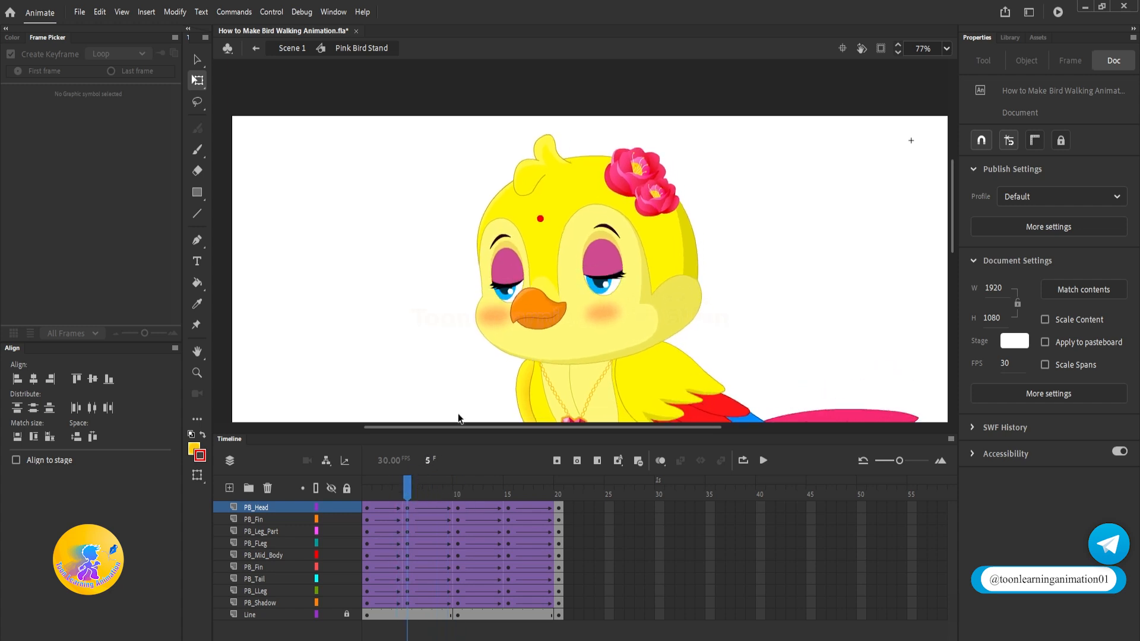
left_click(564, 250)
left_click(511, 495)
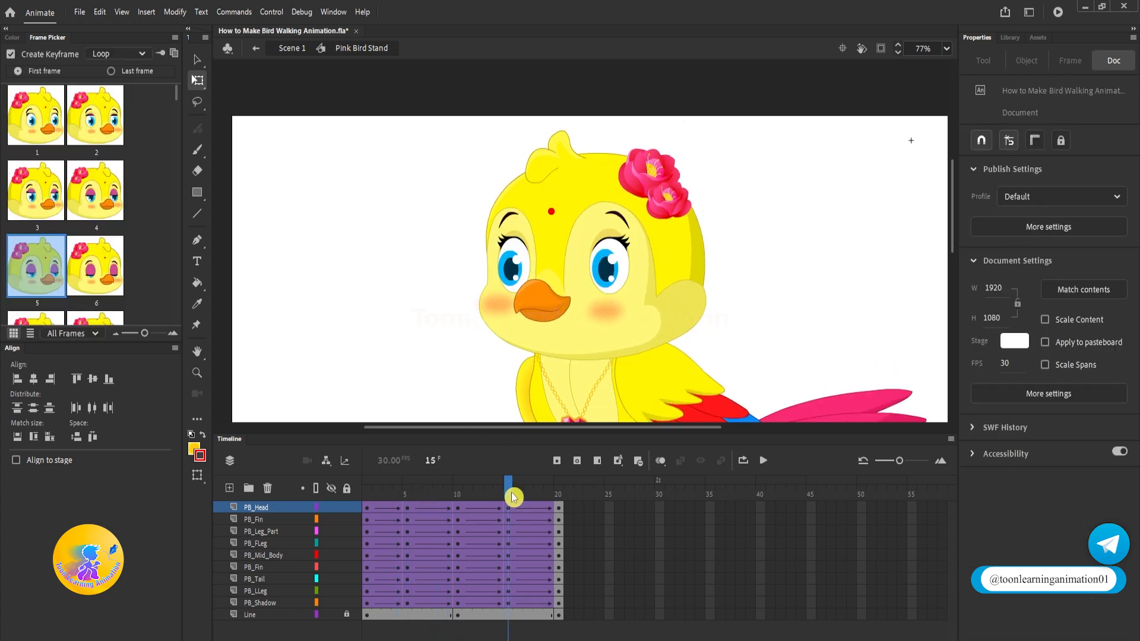
Copy PB_Head's frame 5 keyframe to frame 15 and synchronize the symbols across the whole PB_Head layer.
left_click(407, 495)
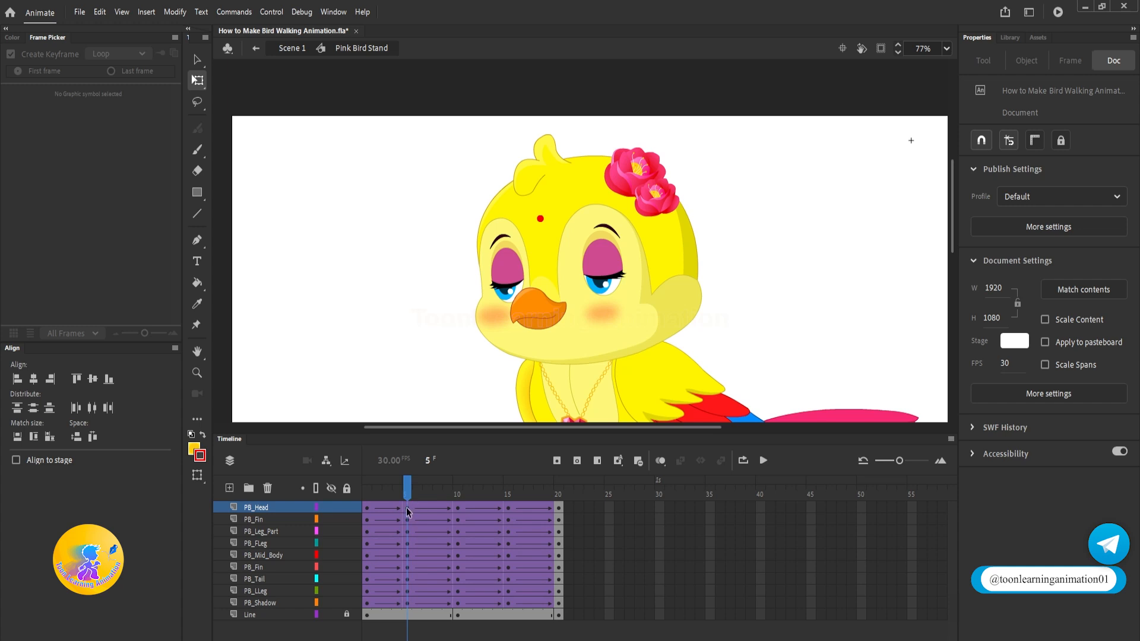
left_click(407, 509)
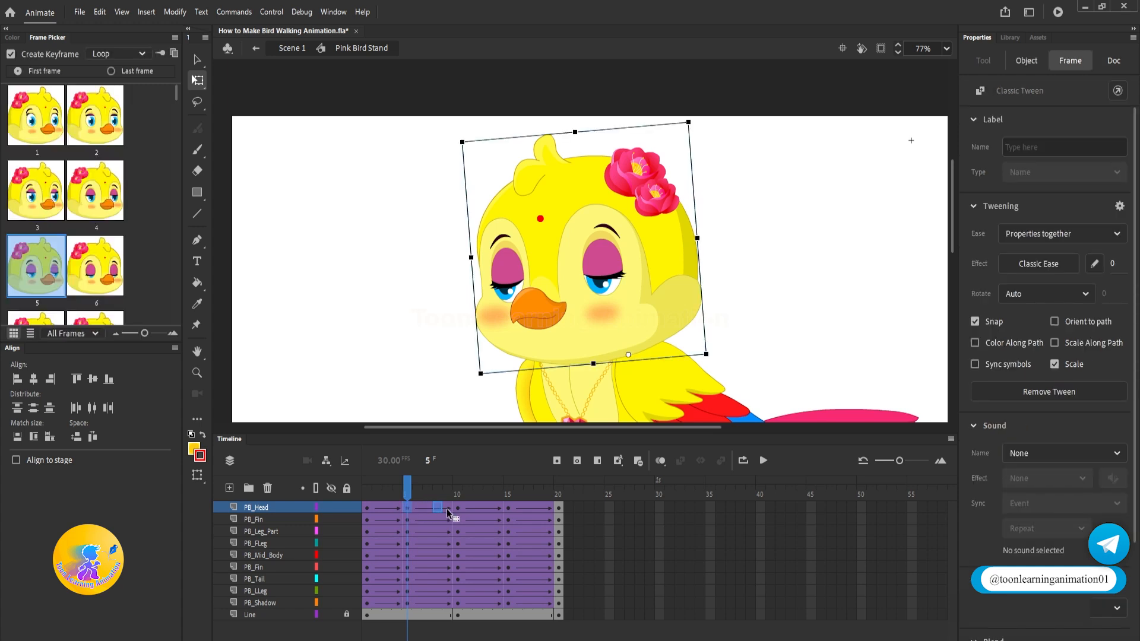
left_click(508, 507)
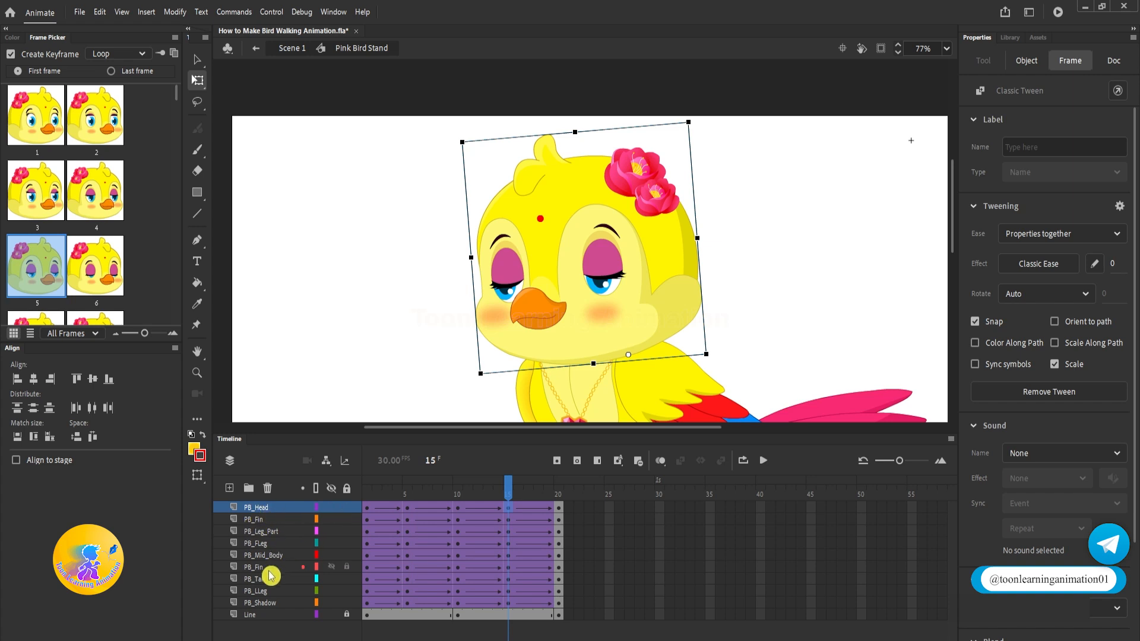
left_click(272, 508)
right_click(443, 516)
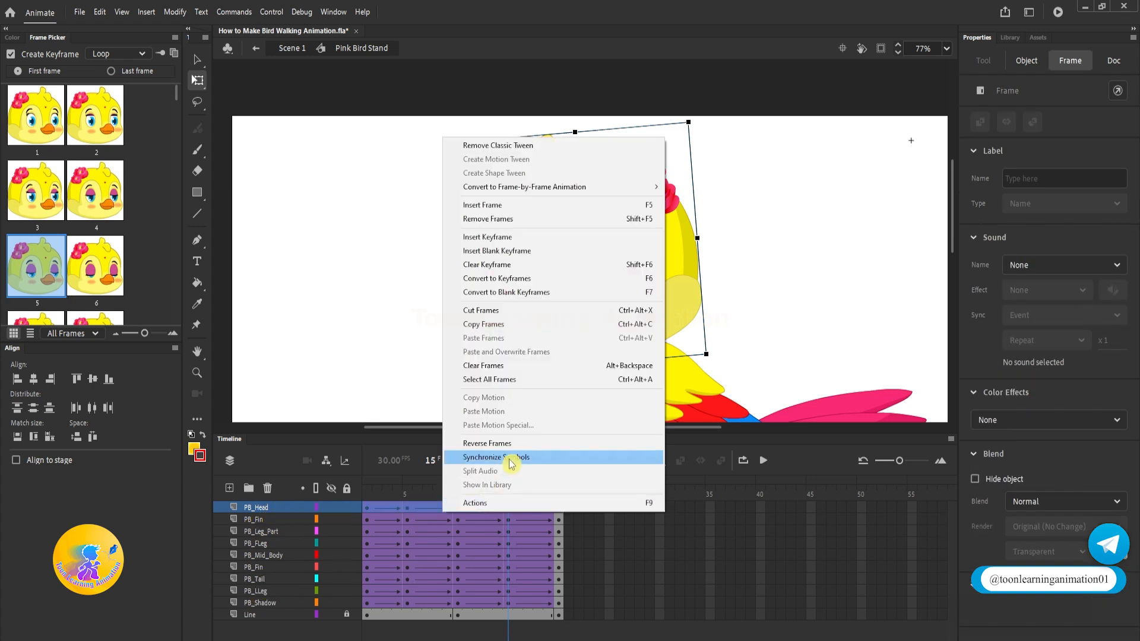
left_click(509, 462)
Play the walk inside Pink Bird Stand to review the head tilt, viewing the whole bird.
left_click(403, 494)
key("Return")
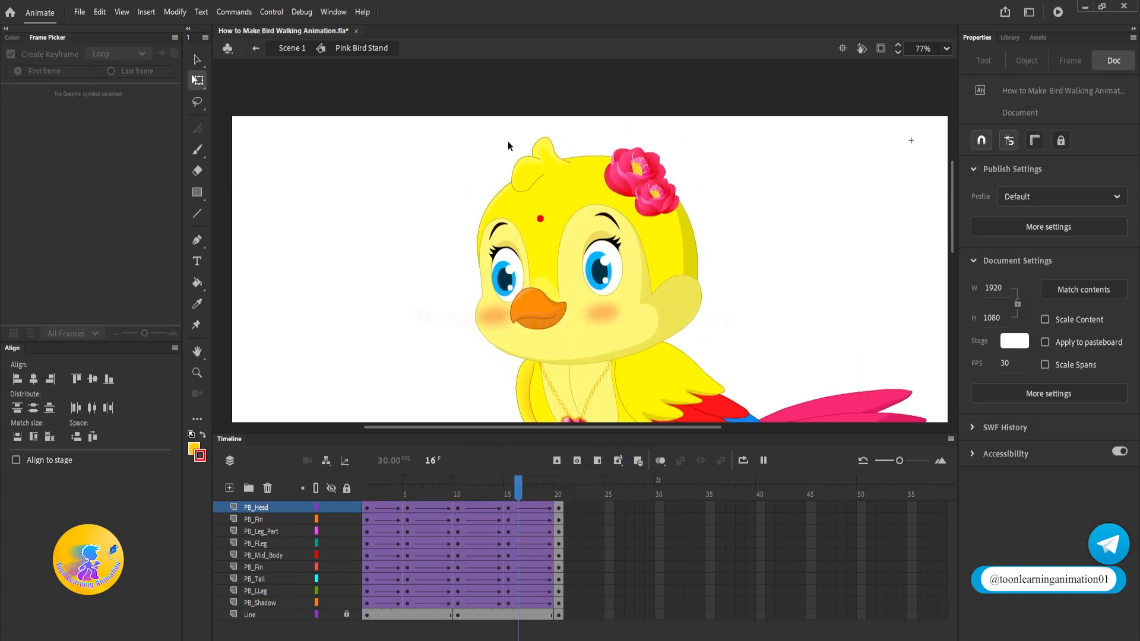
scroll(589, 123, "down", 5)
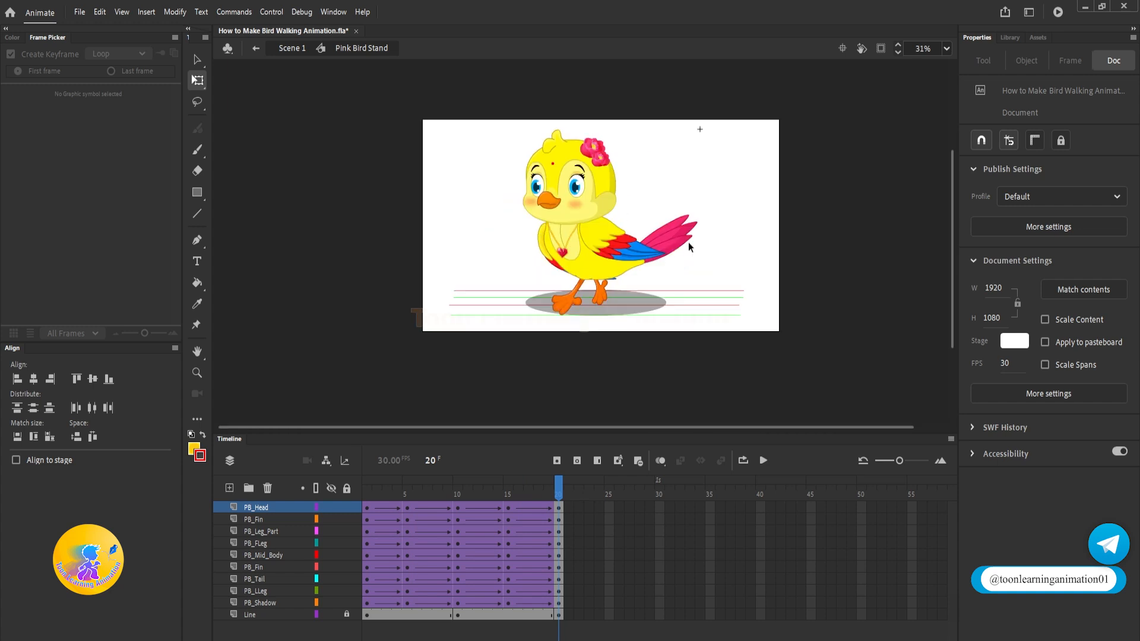
left_click(440, 488)
key("Return")
Return to Scene 1, play the looping walk from frame 1, stop it and go back to frame 1.
double_click(829, 225)
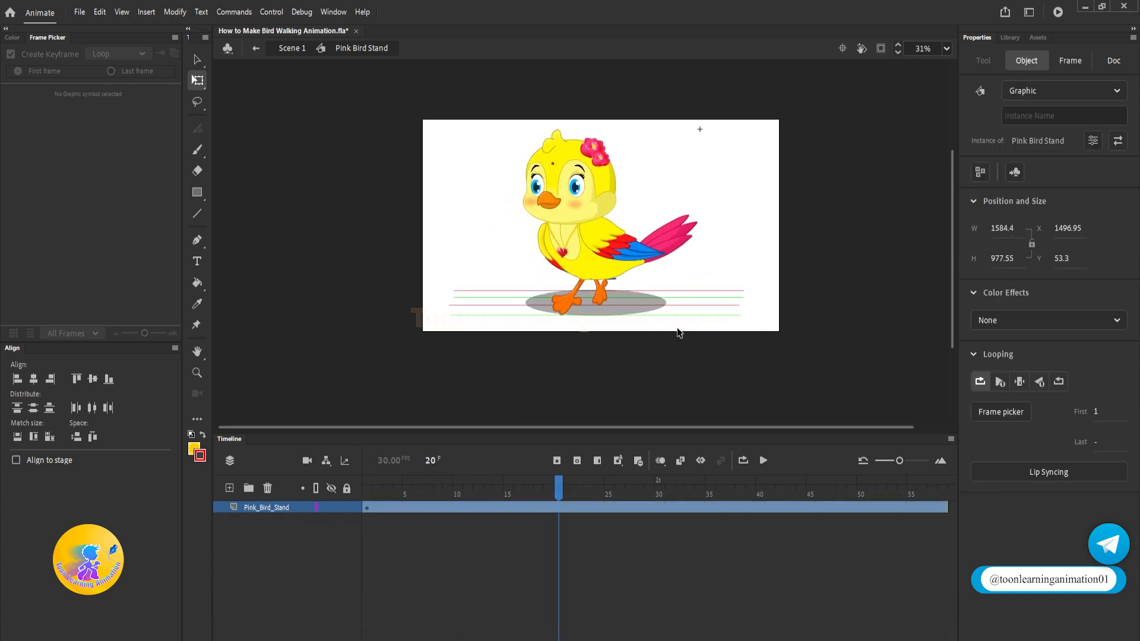
left_click_drag(404, 486, 366, 487)
key("Return")
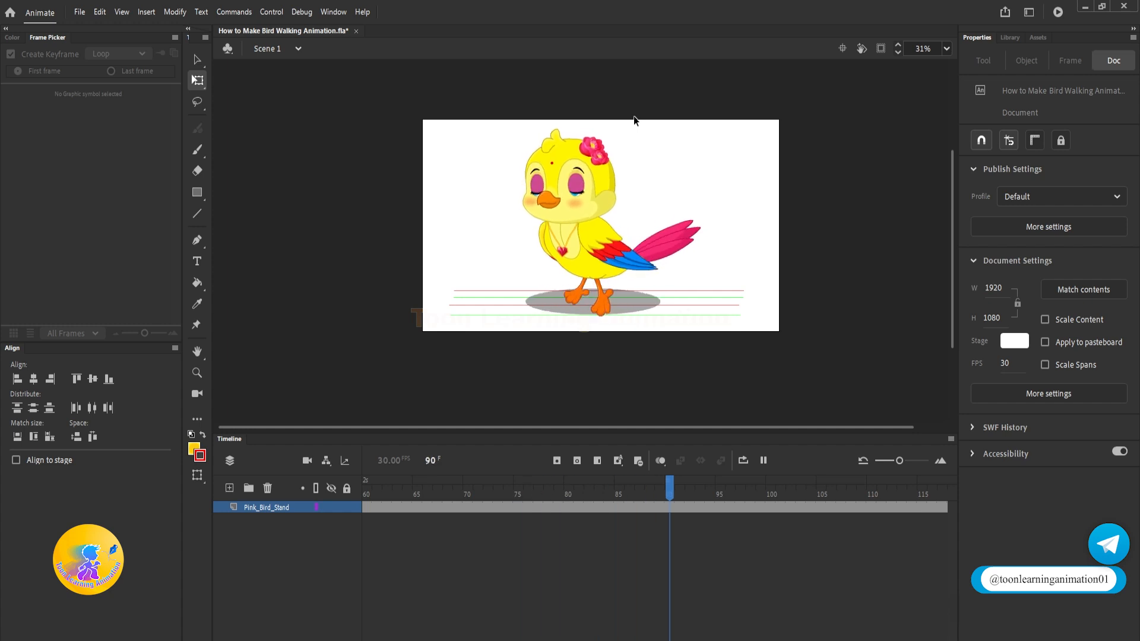
key("Return")
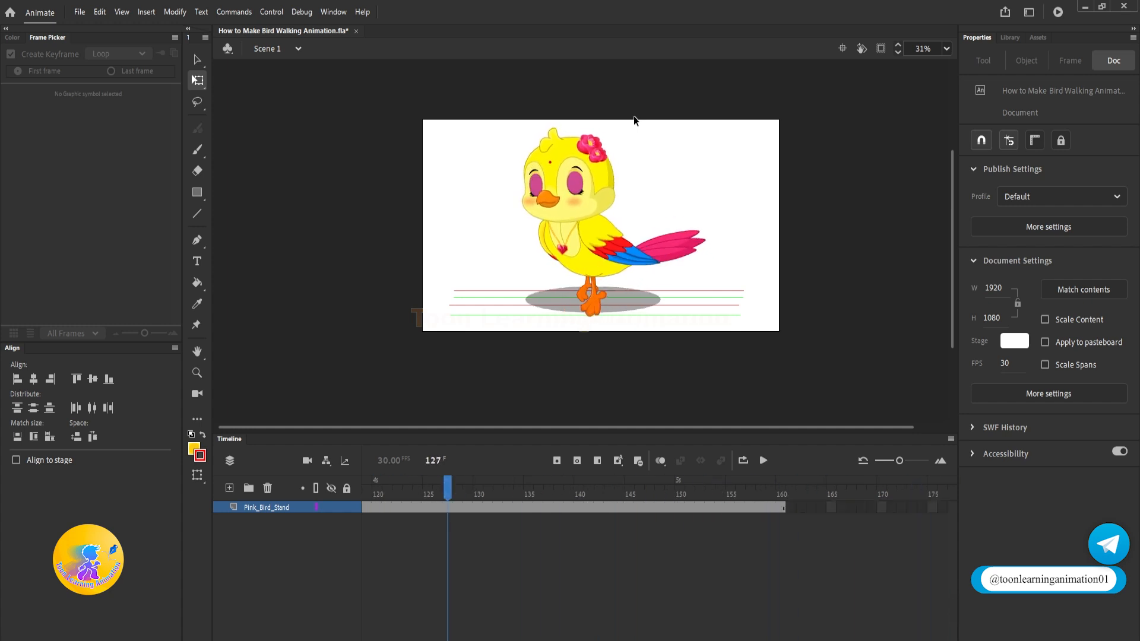
key("shift+comma")
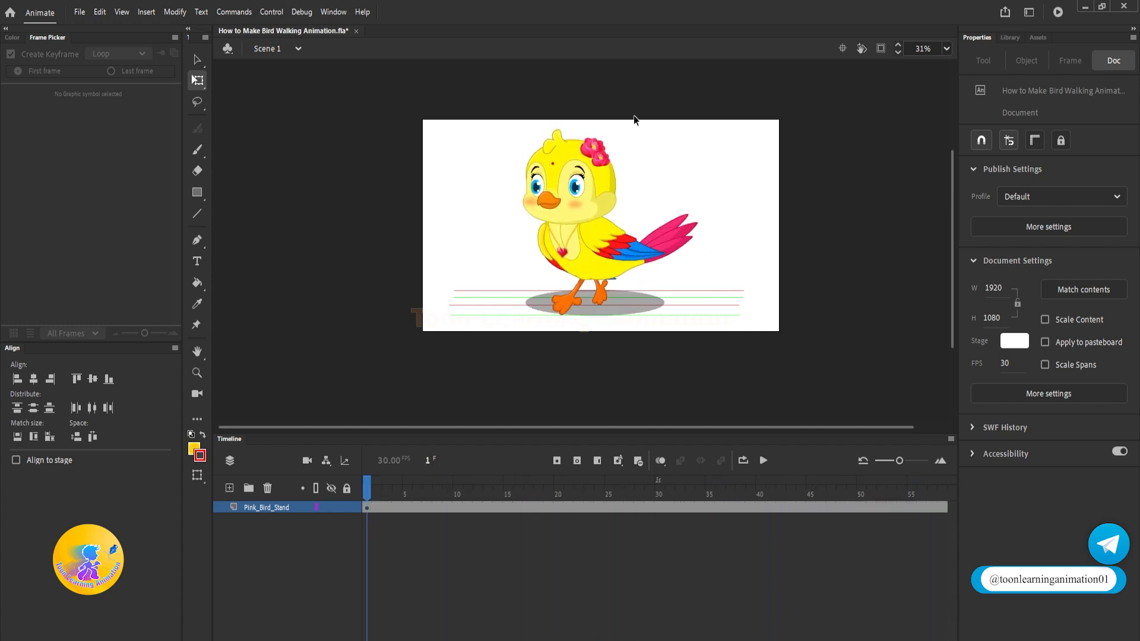
Slow the Pink Bird Stand walk by inserting frames so the keyframes fall at 1, 7, 13, 19 and 25, and play it.
double_click(585, 243)
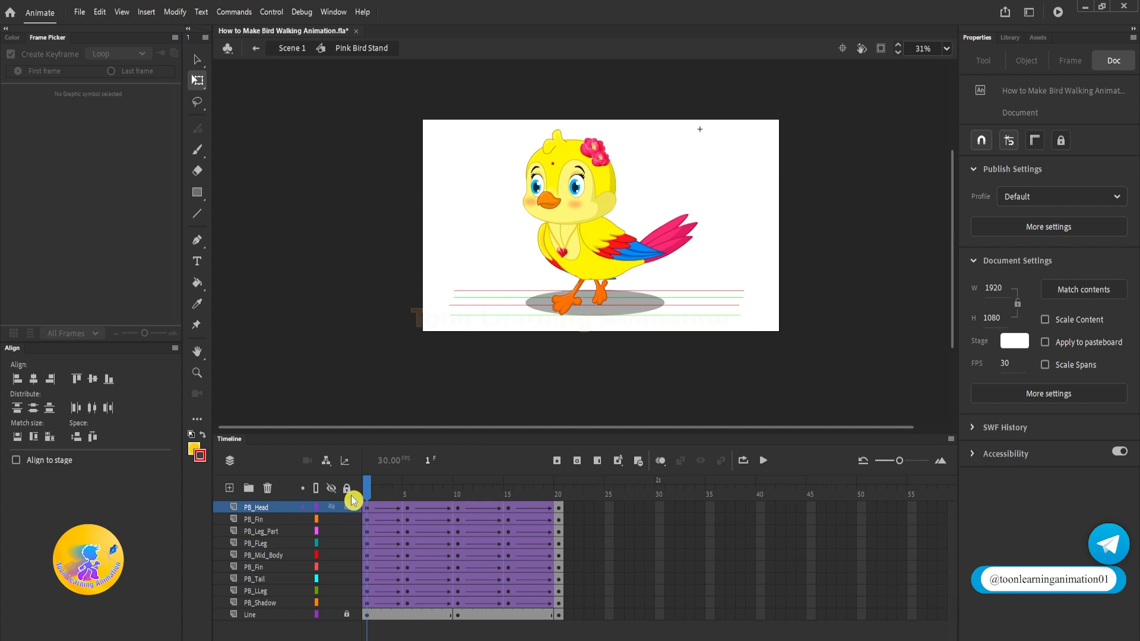
key("F5")
key("F5")
key("F5")
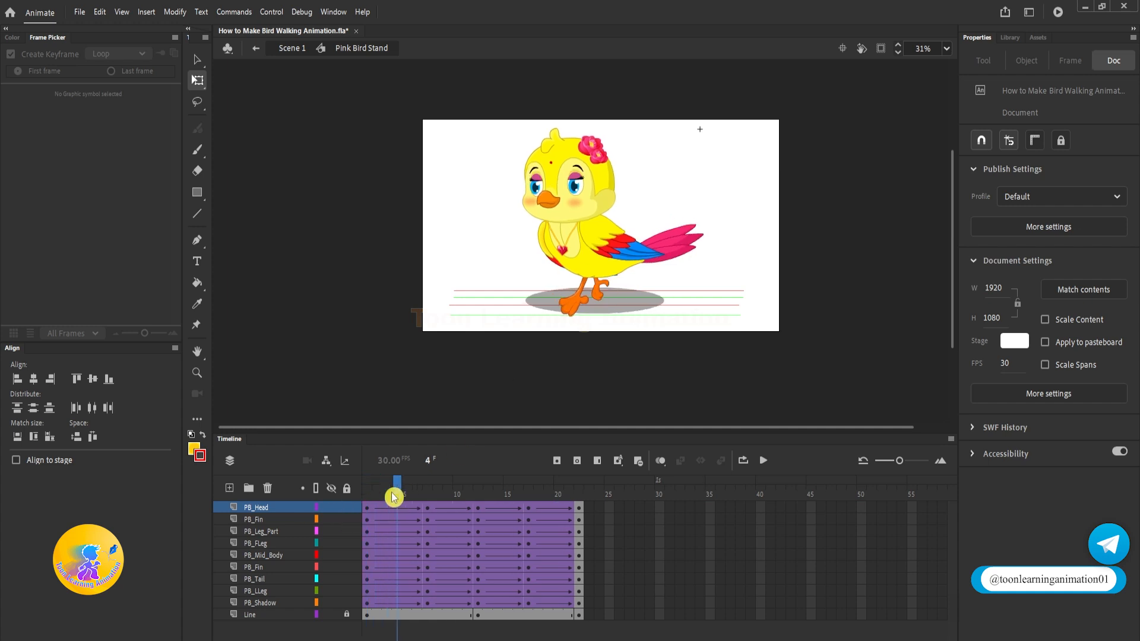
left_click_drag(394, 497, 458, 501)
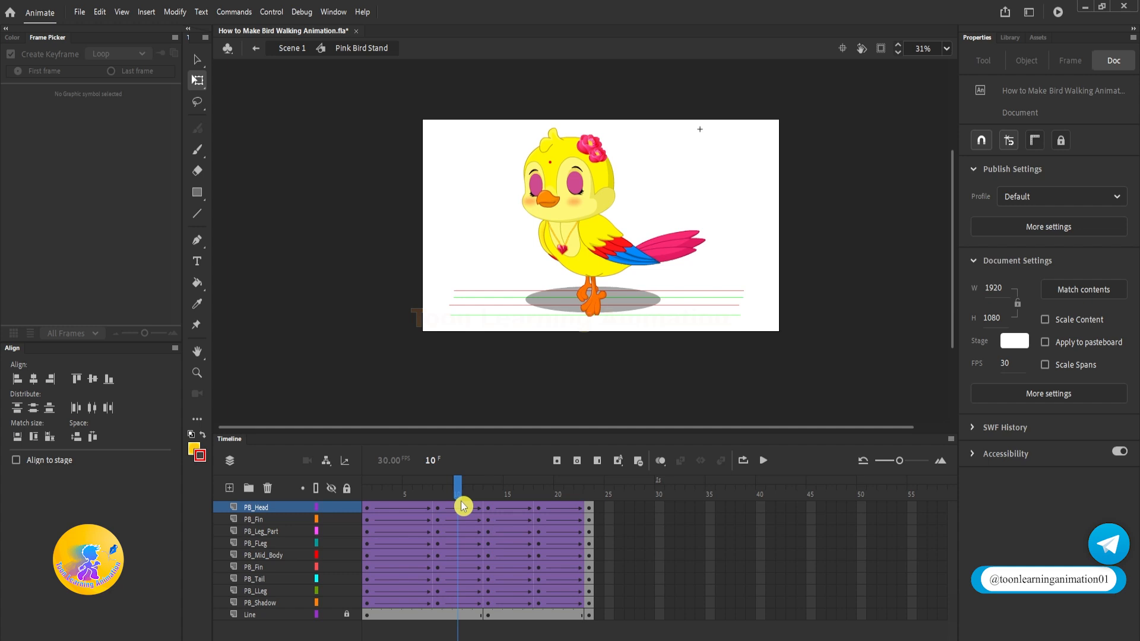
key("F5")
left_click(525, 502)
key("F5")
left_click(599, 502)
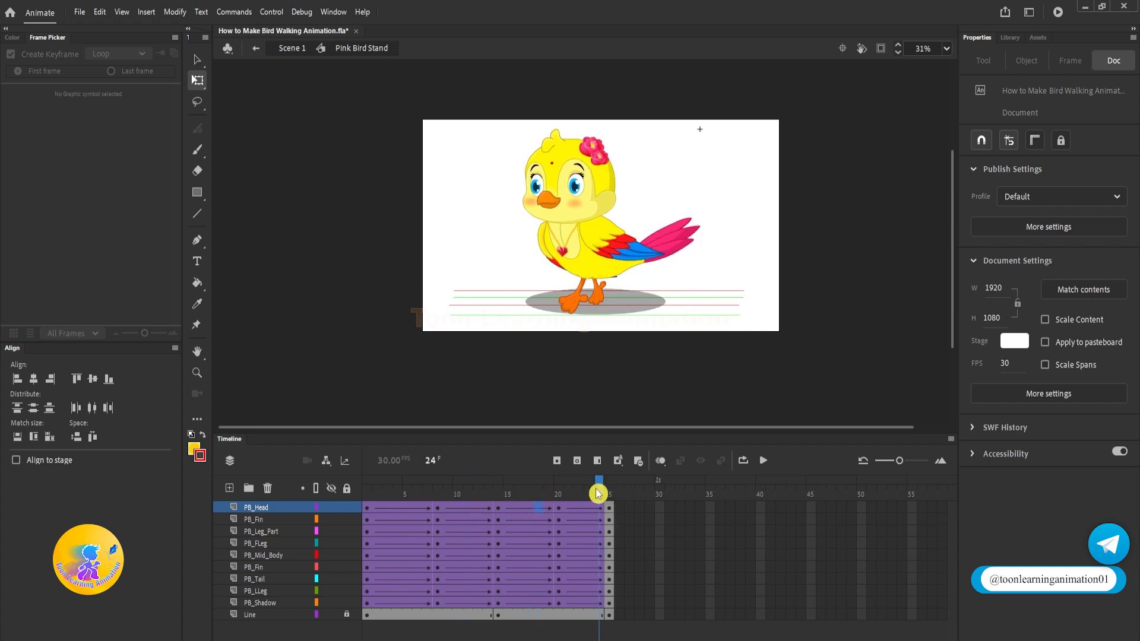
key("F5")
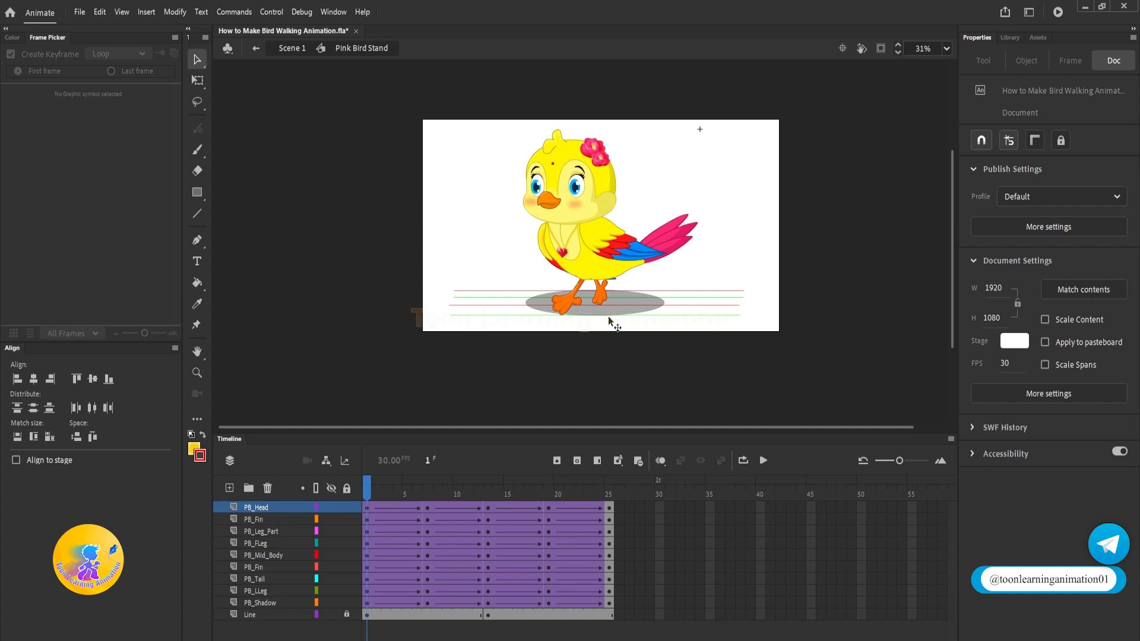
scroll(608, 316, "up", 3)
key("Return")
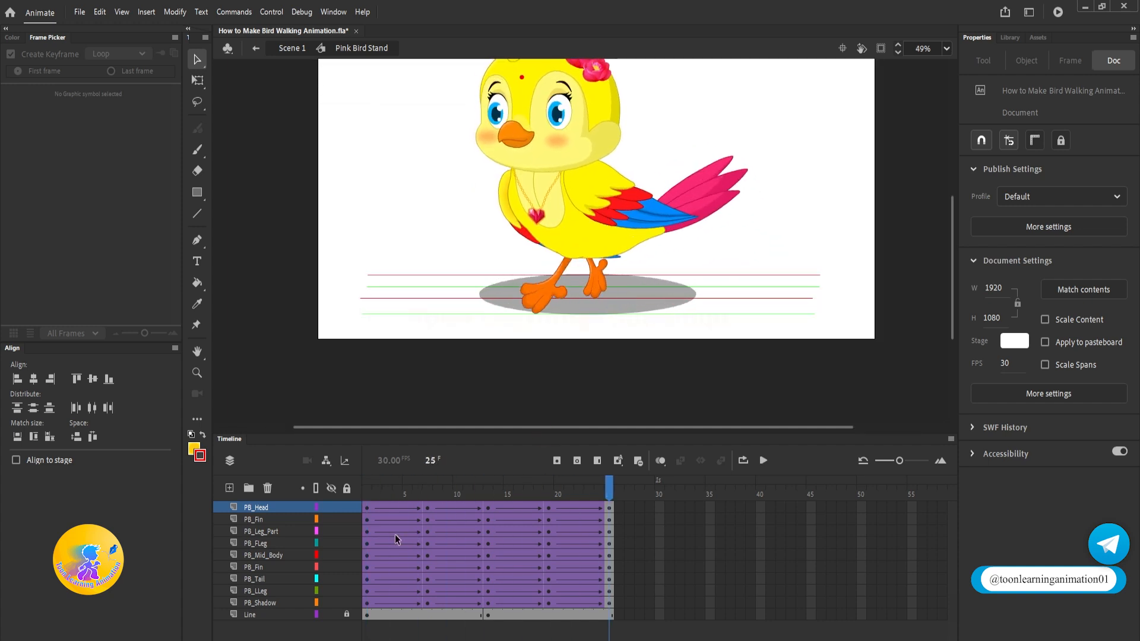
Clear PB_Shadow's keyframes after frame 1 and remove its classic tween, leaving one static span.
left_click_drag(393, 604, 609, 604)
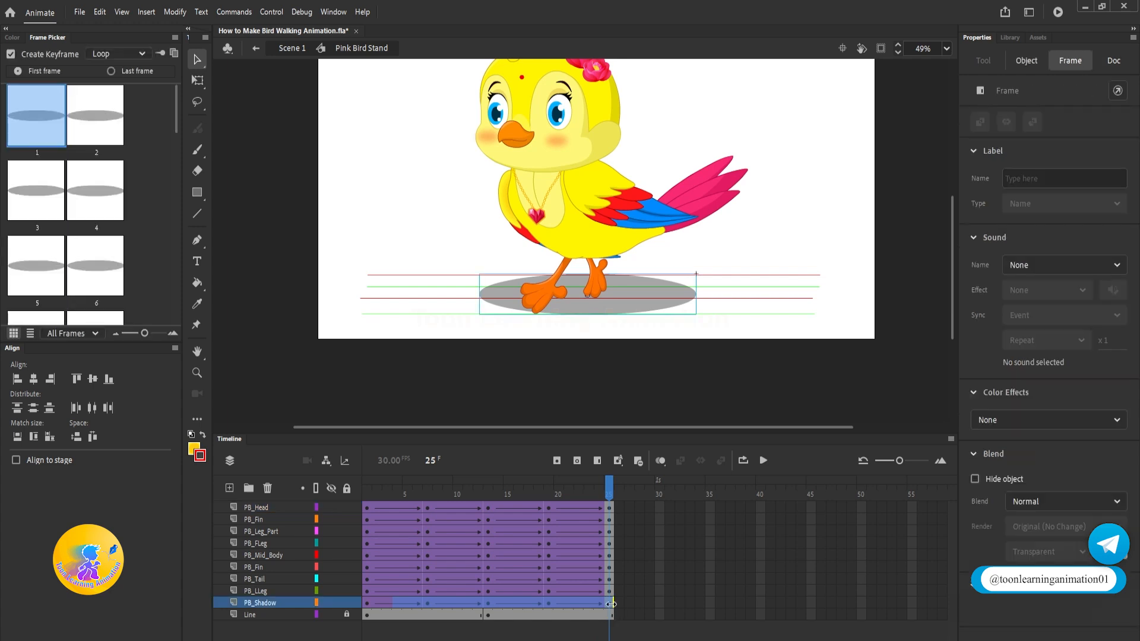
right_click(607, 606)
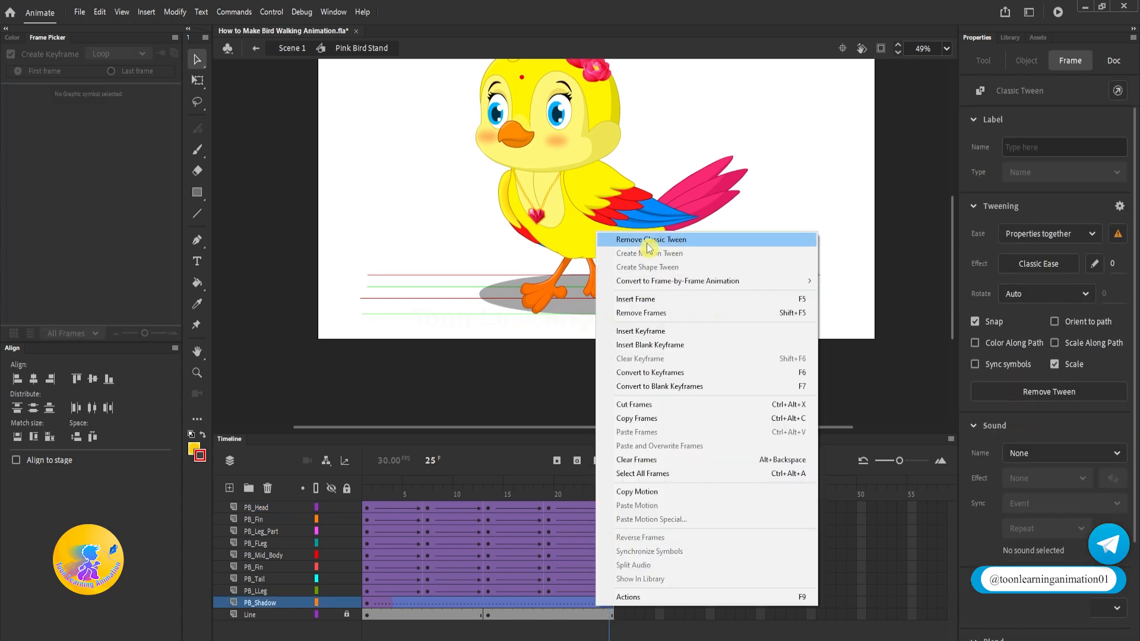
left_click(653, 238)
left_click_drag(392, 492, 301, 502)
scroll(580, 305, "up", 4)
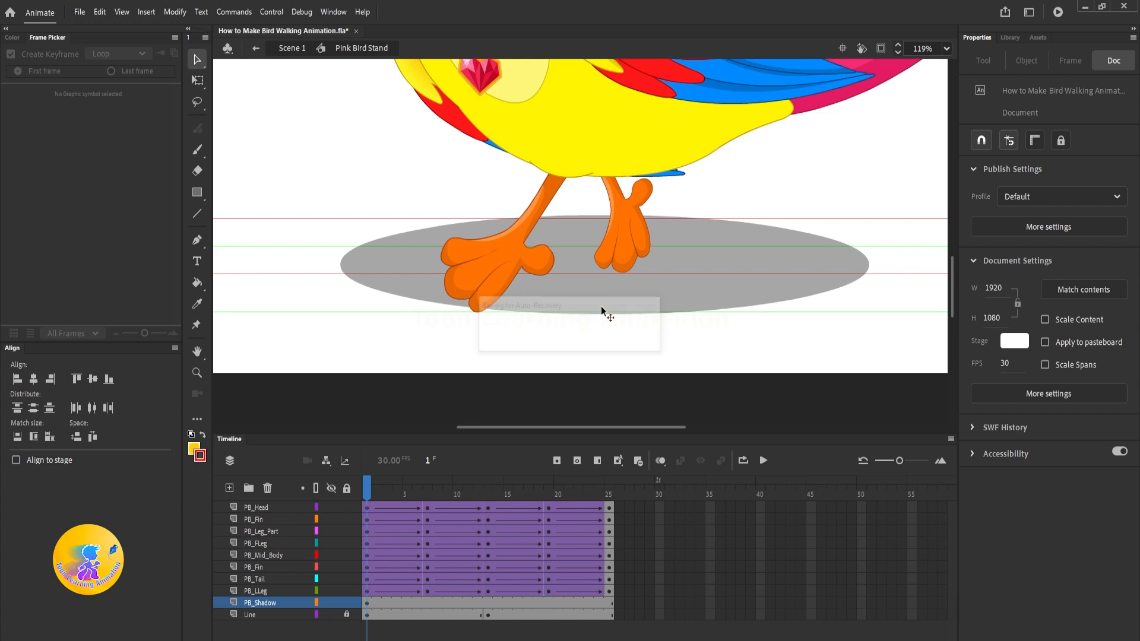
scroll(601, 305, "down", 4)
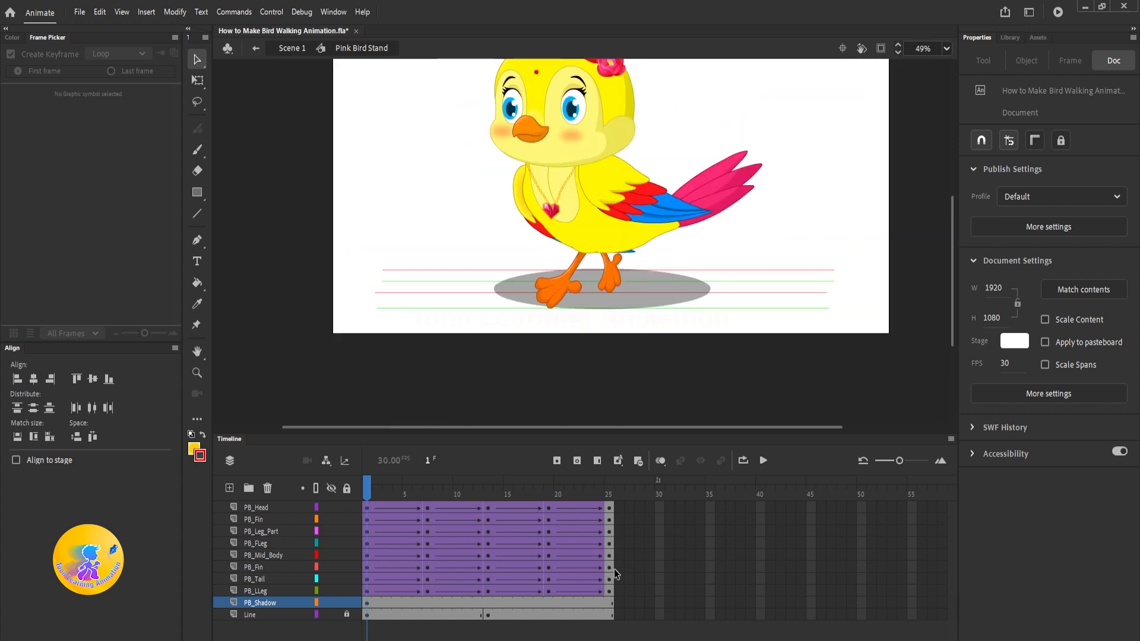
Widen the shadow at frame 1 on both sides with Free Transform to about 1342 px.
left_click(198, 81)
left_click(649, 305)
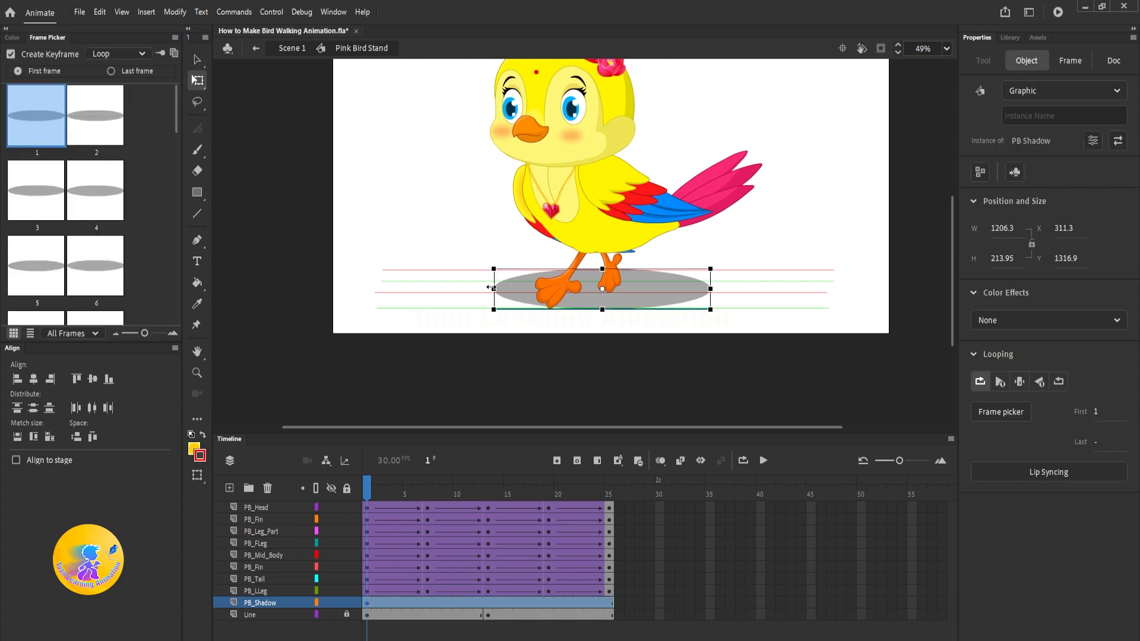
left_click_drag(496, 289, 478, 289)
key("alt")
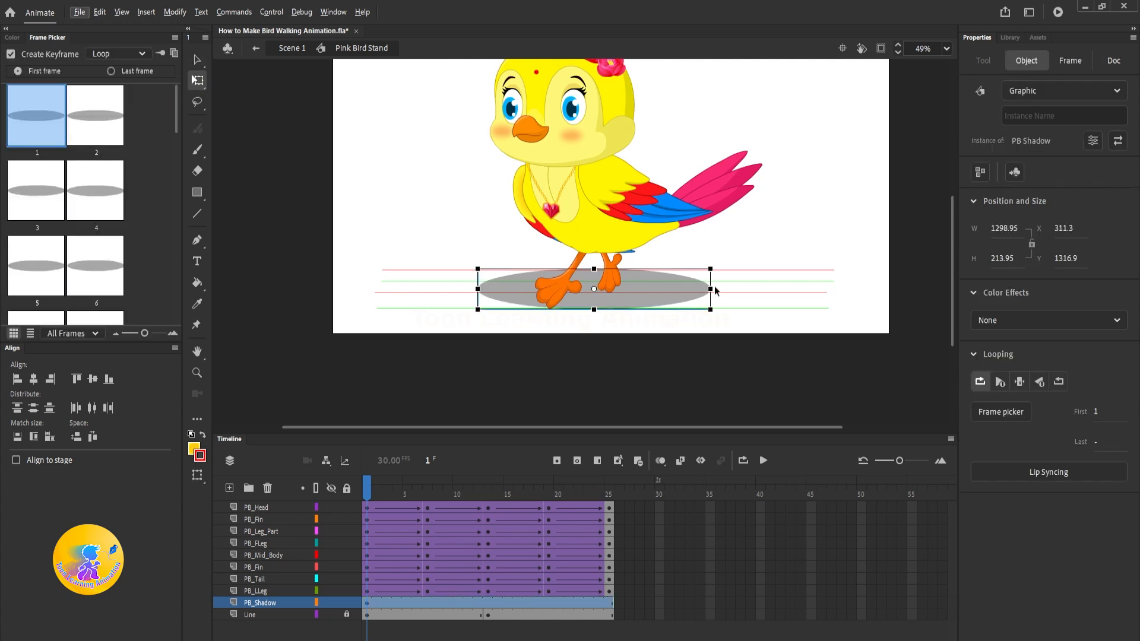
left_click_drag(715, 290, 730, 291)
left_click_drag(476, 289, 486, 289)
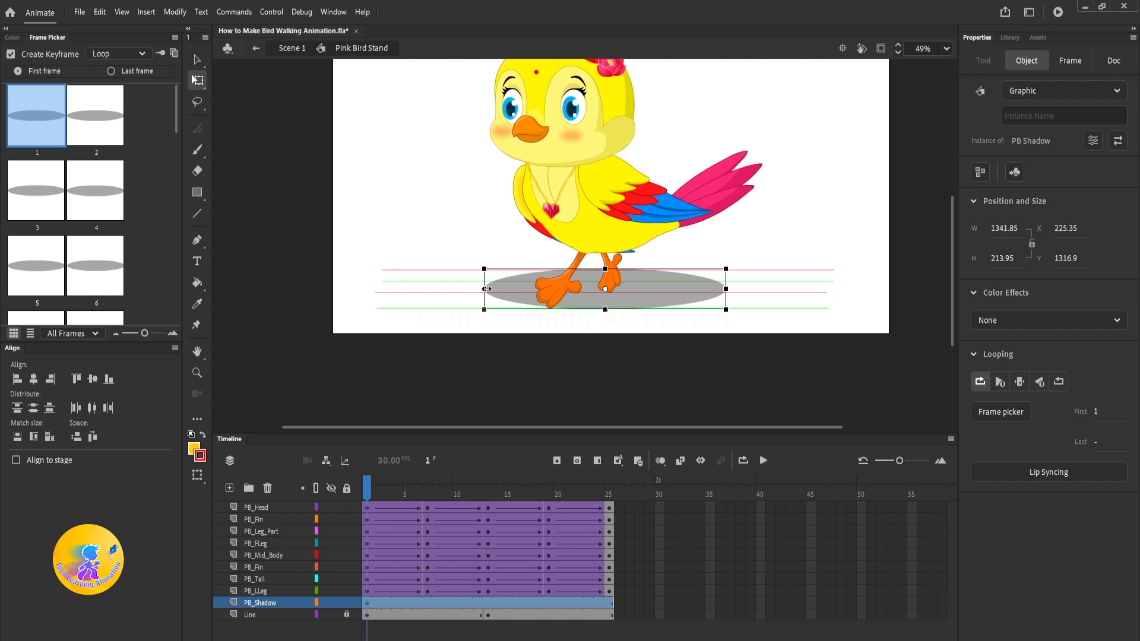
Insert PB_Shadow keyframes at frames 25 and 13, and compare the pose at frames 1 and 13.
left_click(606, 600)
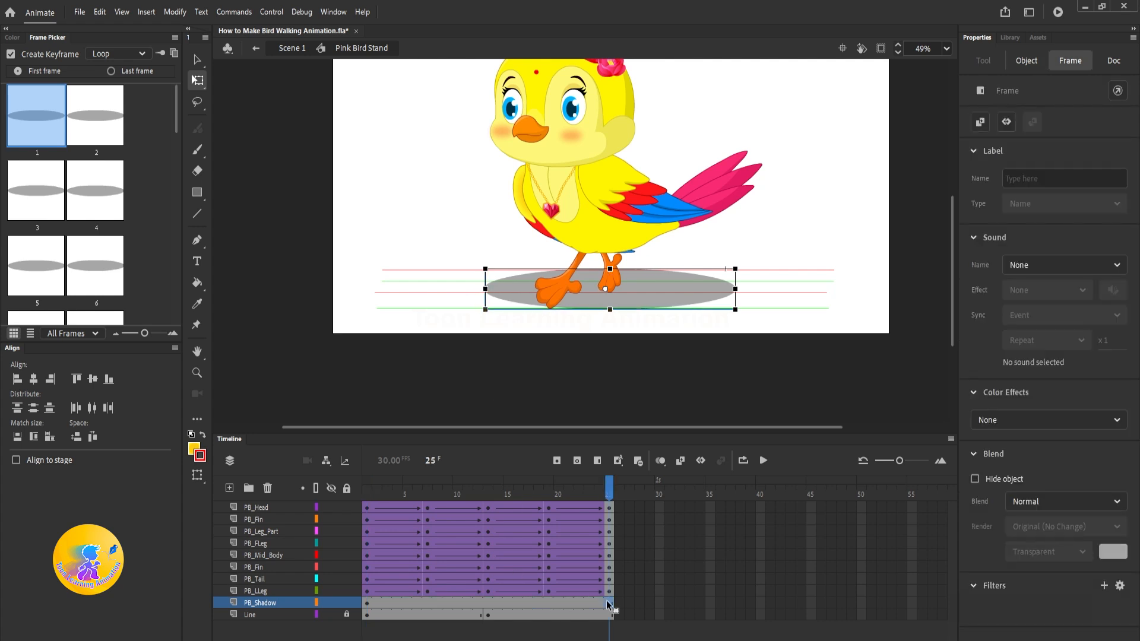
left_click(488, 603)
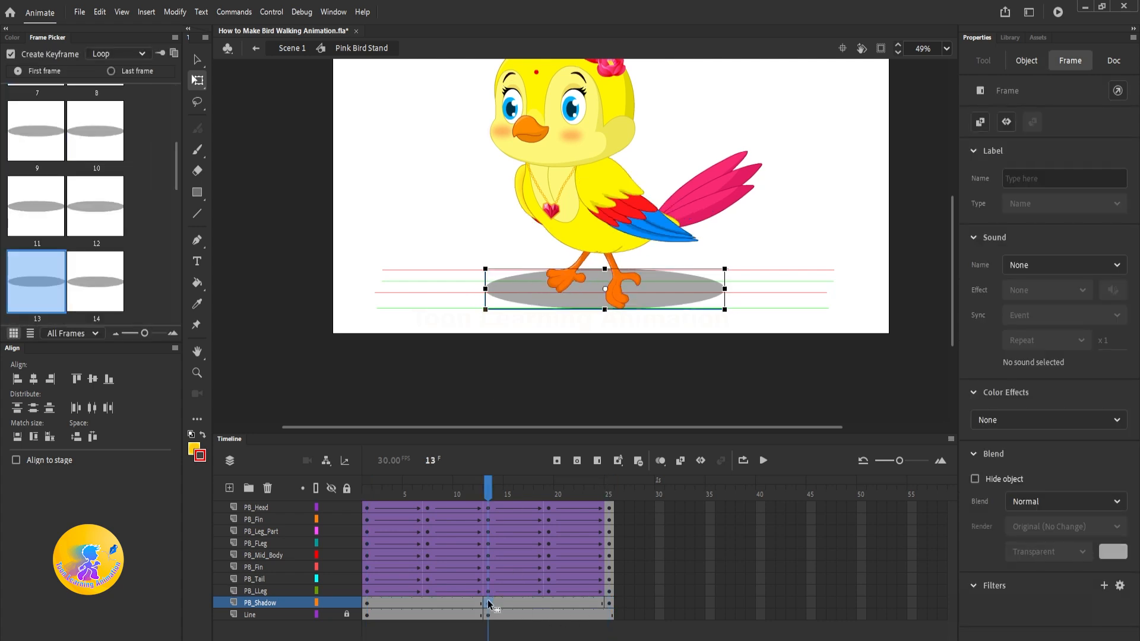
left_click(369, 493)
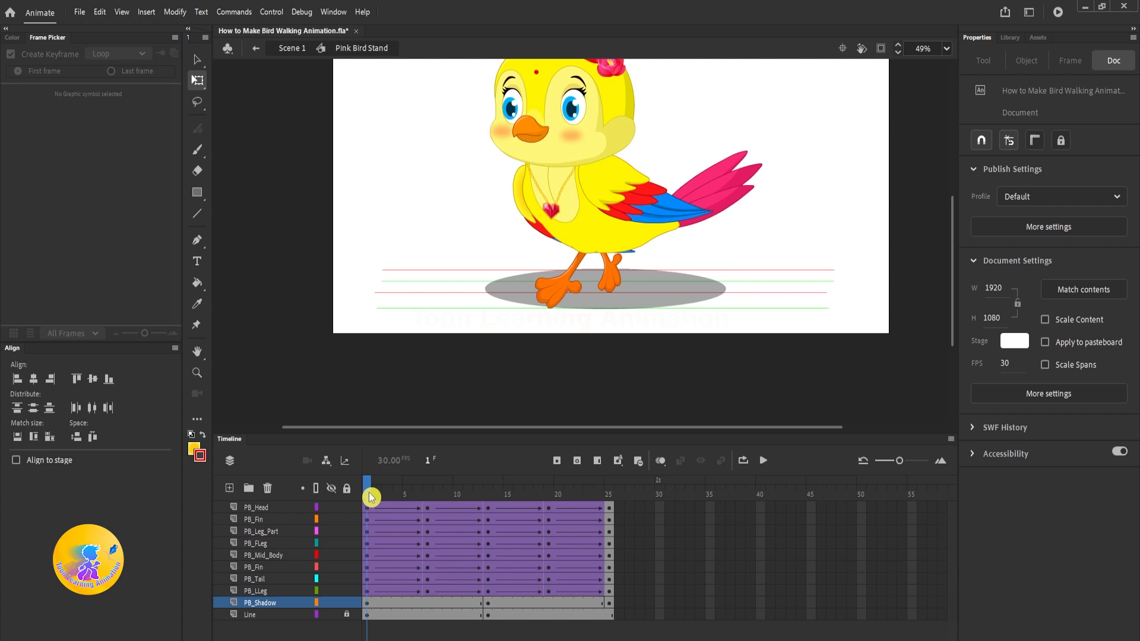
left_click(488, 497)
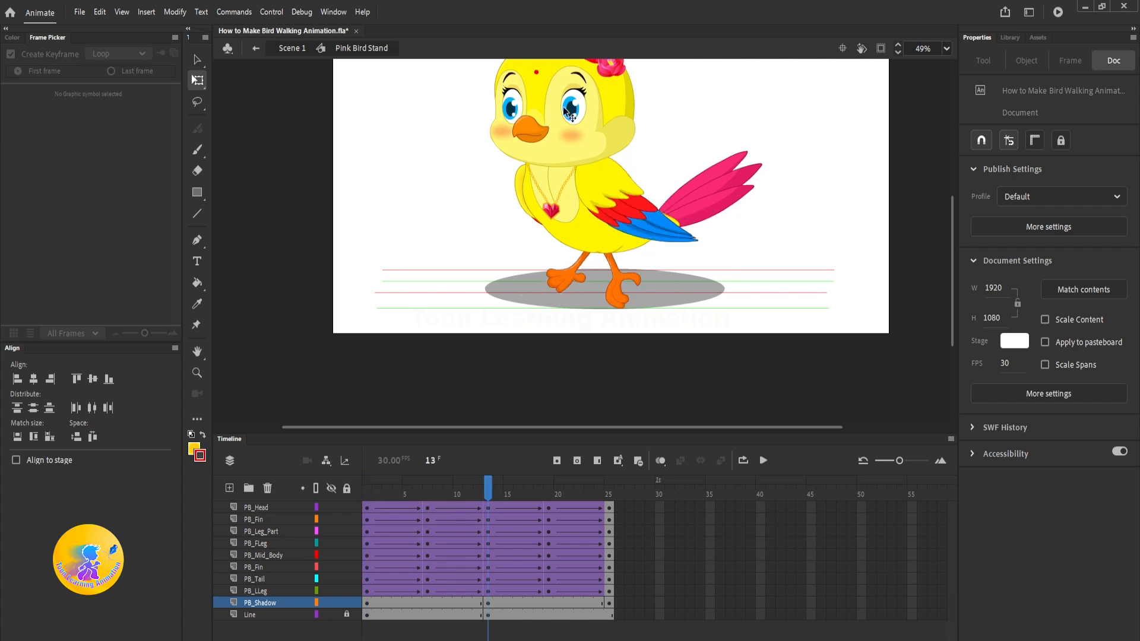
Add a PB_Shadow keyframe at frame 7, widen the shadow there to about 1446 px, and copy that keyframe to frame 19.
left_click(427, 602)
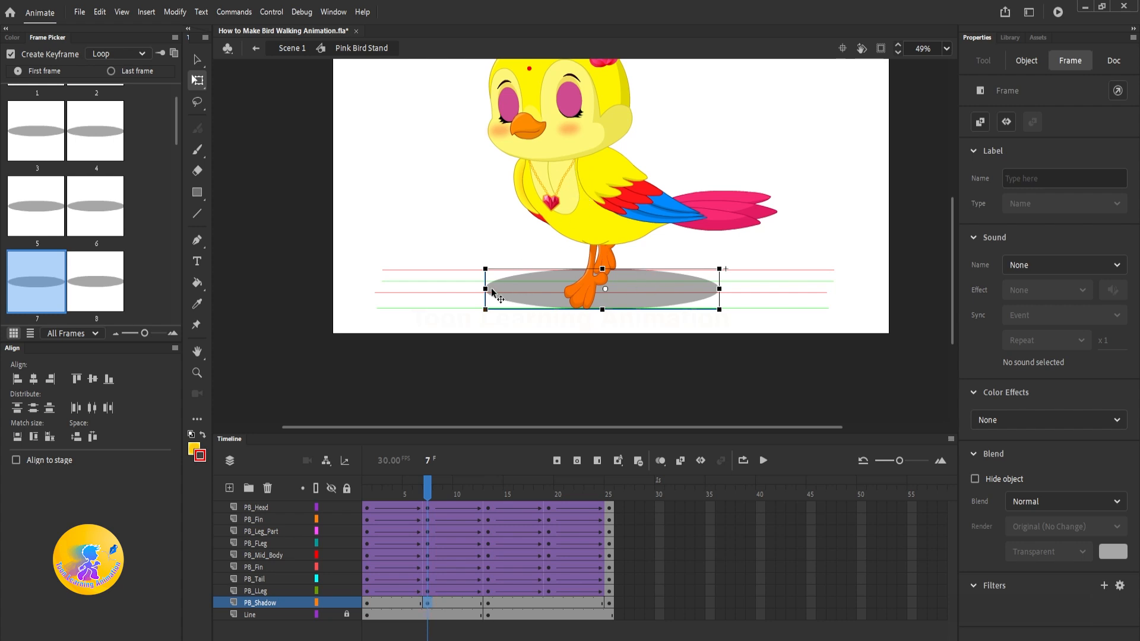
left_click_drag(486, 289, 477, 288)
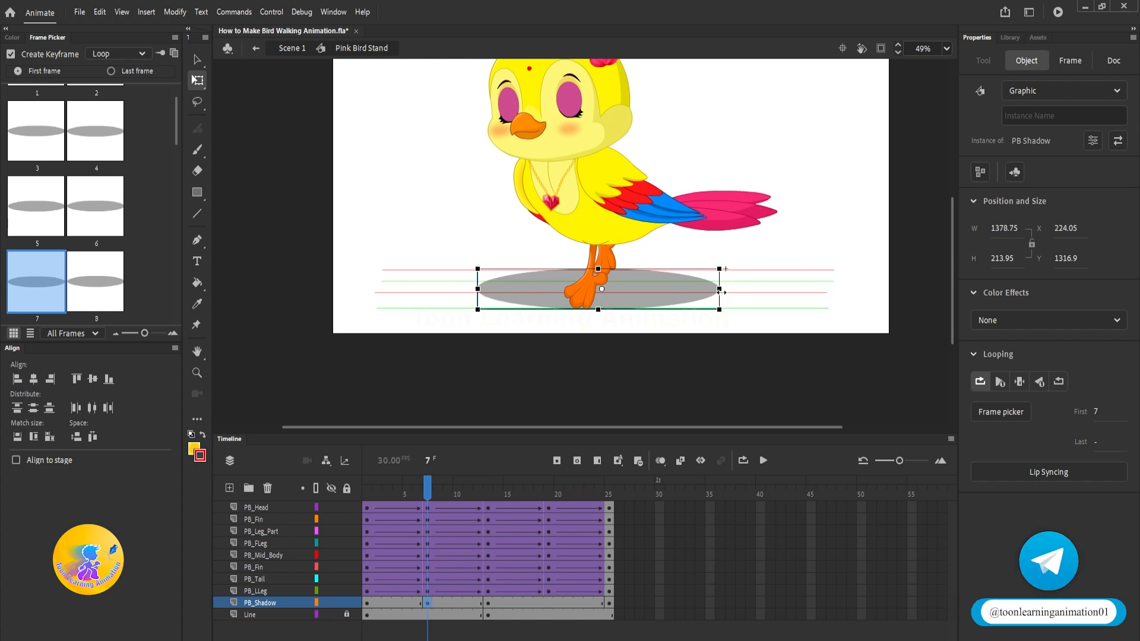
left_click_drag(720, 289, 731, 290)
key("alt")
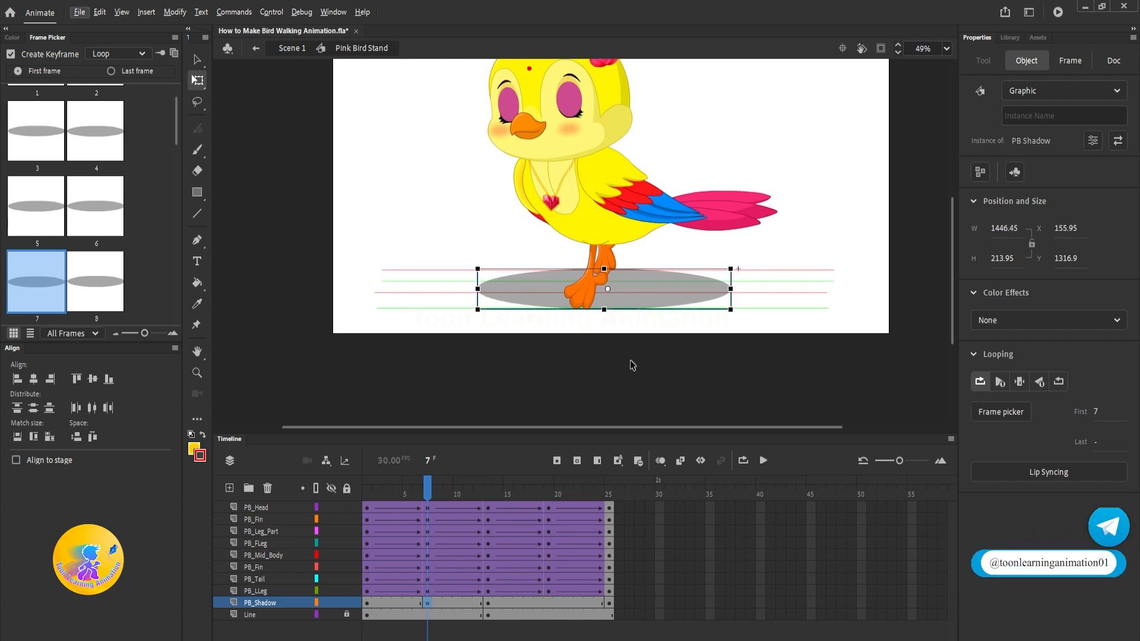
left_click(552, 489)
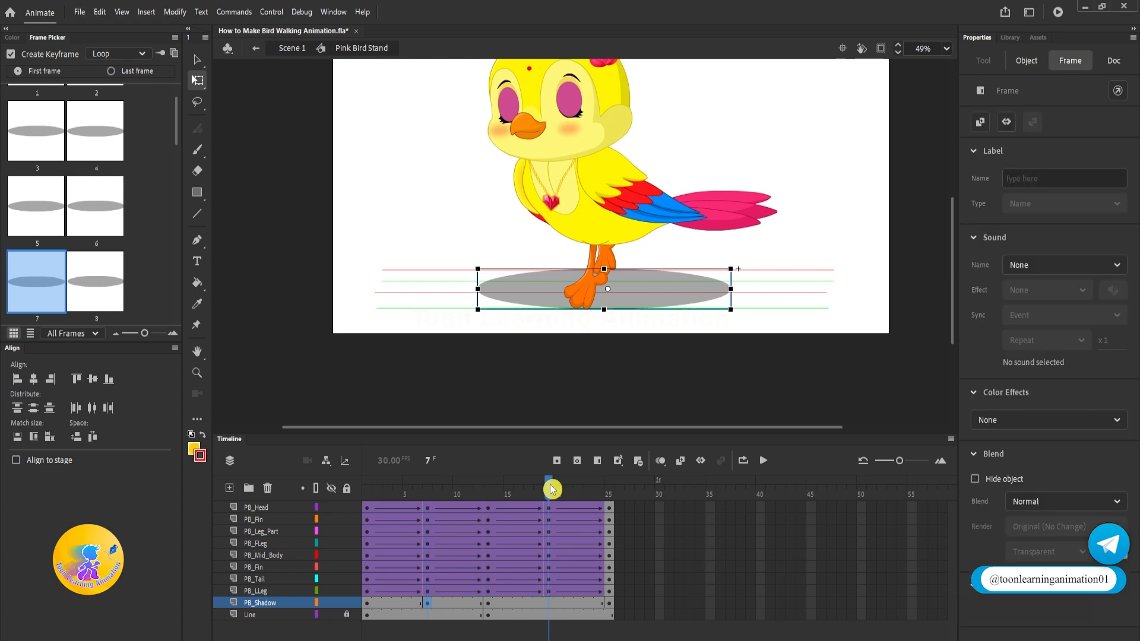
left_click(428, 604)
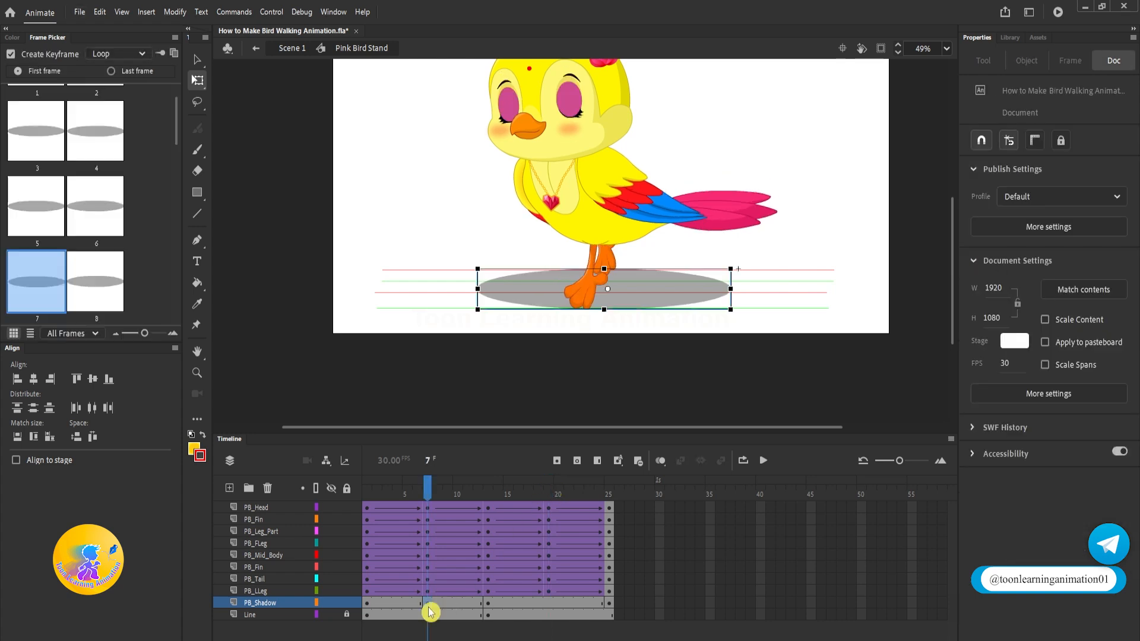
Create classic tweens between all PB_Shadow keyframes and synchronize the symbols across the layer.
left_click_drag(547, 604, 402, 604)
right_click(400, 604)
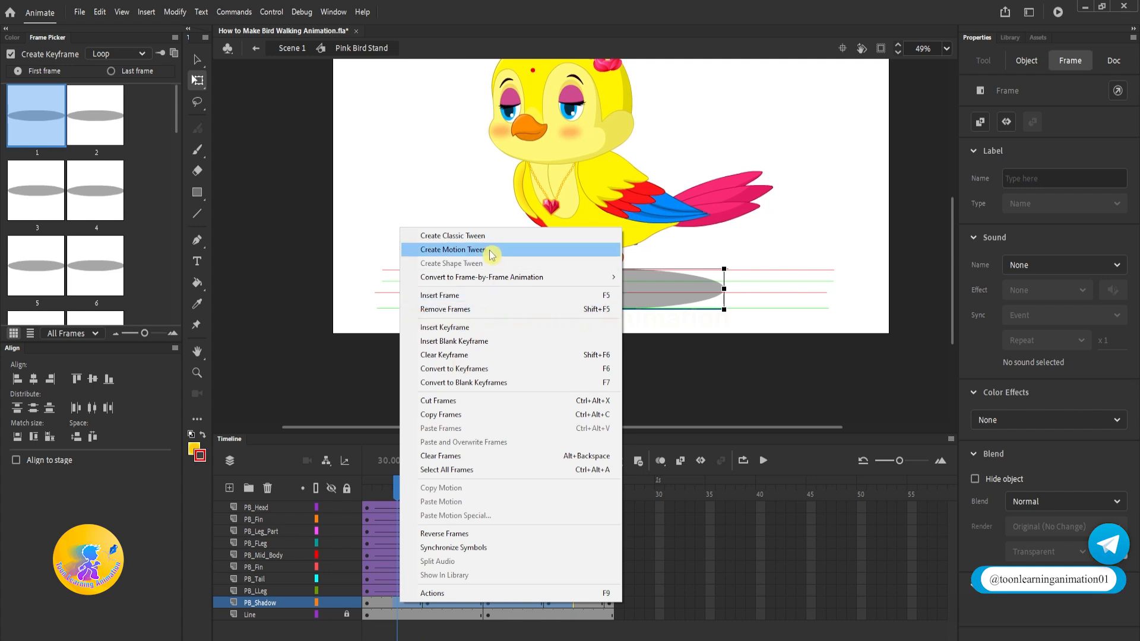
left_click(466, 235)
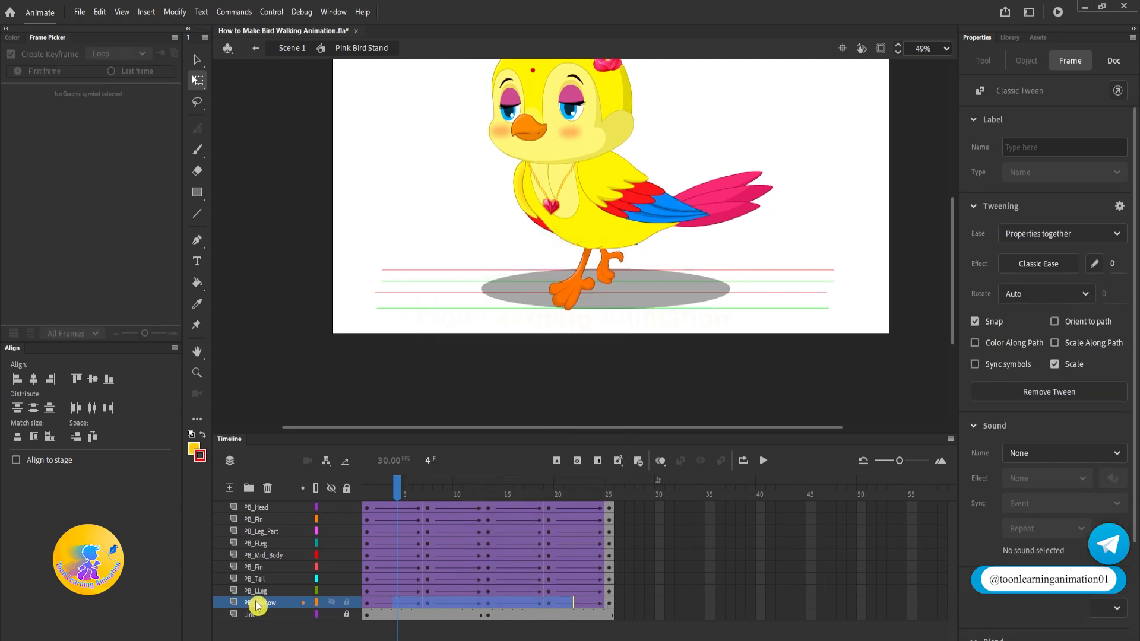
right_click(440, 607)
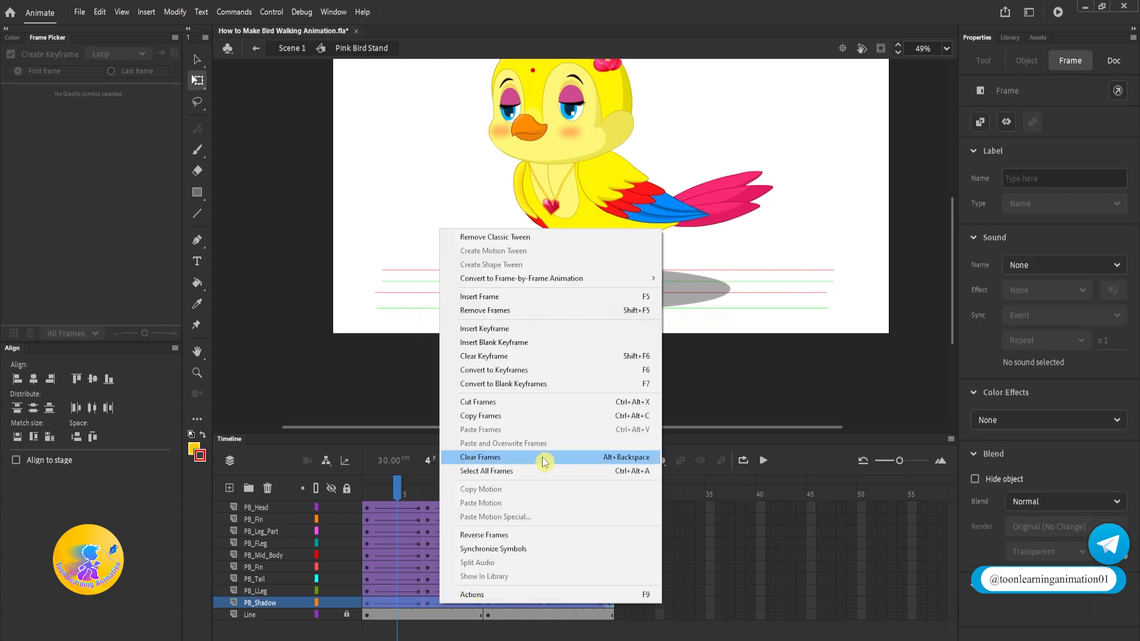
left_click(501, 548)
Play the walk inside Pink Bird Stand to review the shadow's stretching.
key("Return")
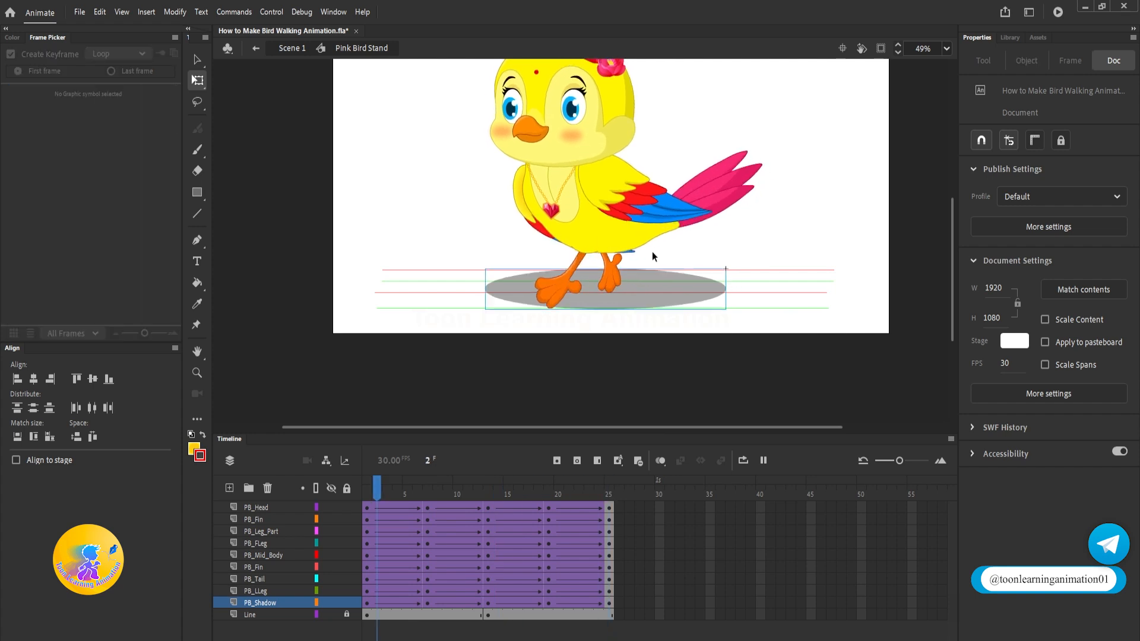
key("Return")
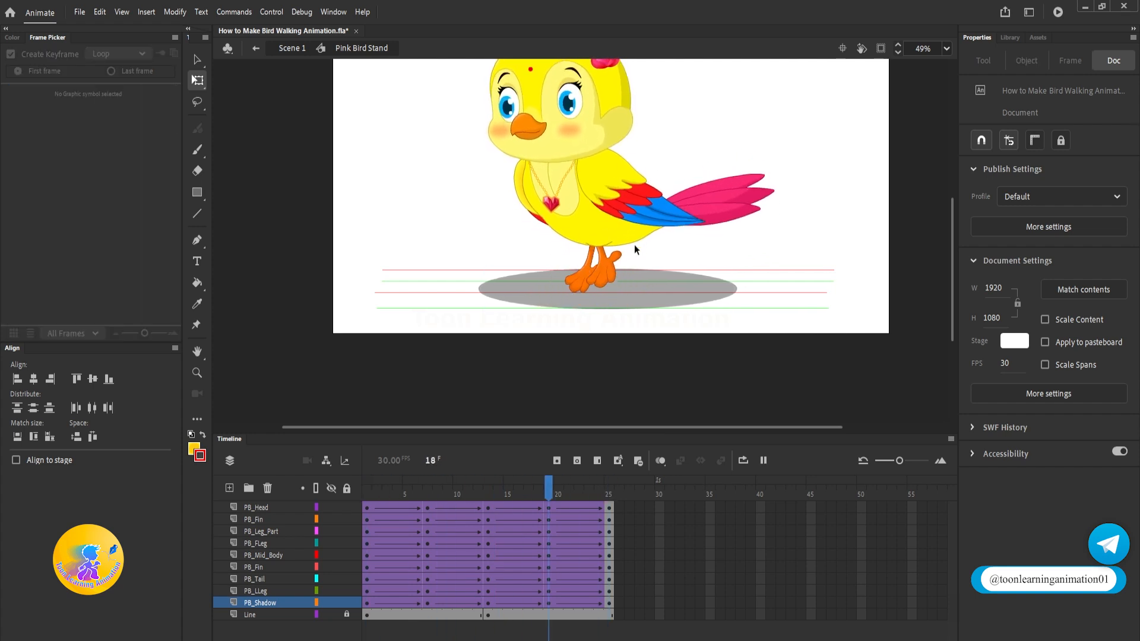
key("Return")
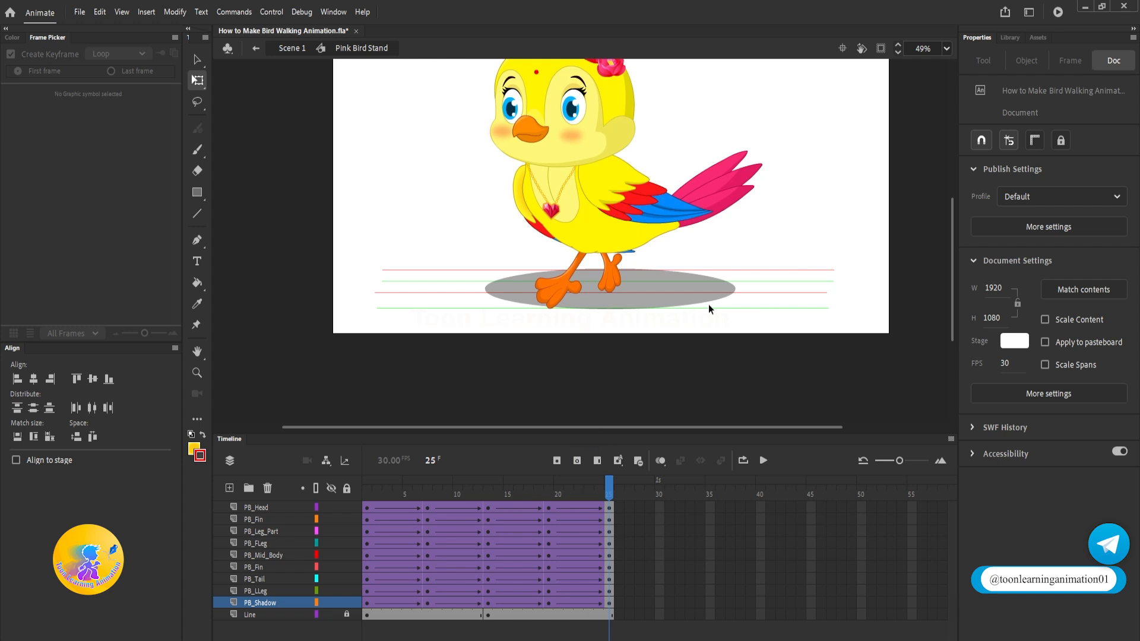
Inside the PB Shadow symbol, clear the extra keyframes and remove the shape tween, and return to Pink Bird Stand.
double_click(656, 301)
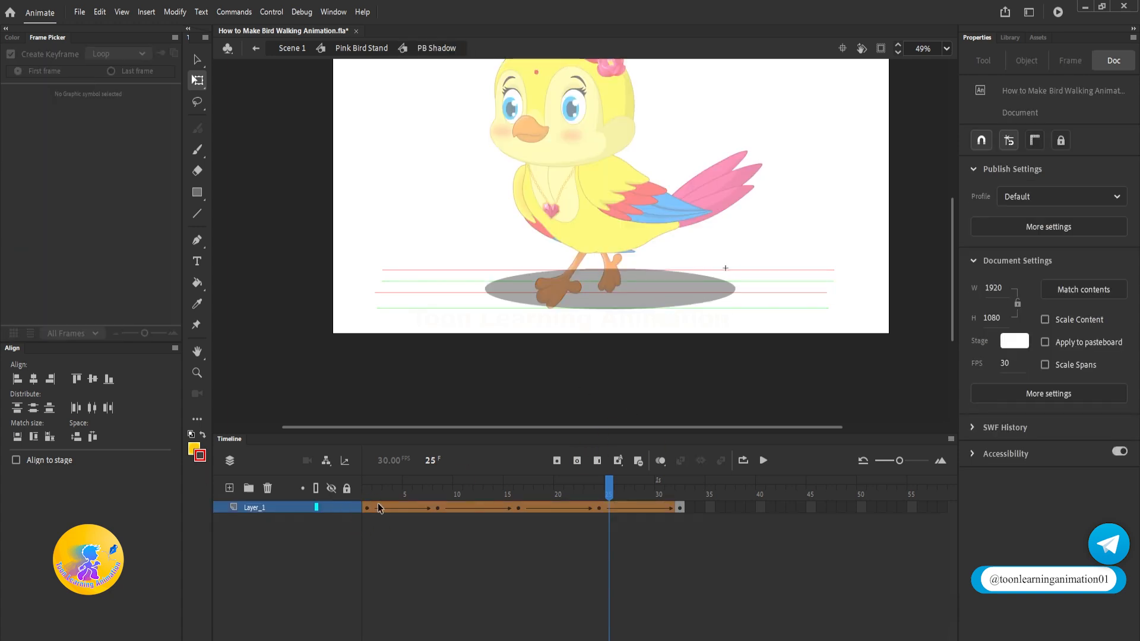
left_click_drag(680, 508, 718, 527)
left_click(603, 509)
right_click(602, 511)
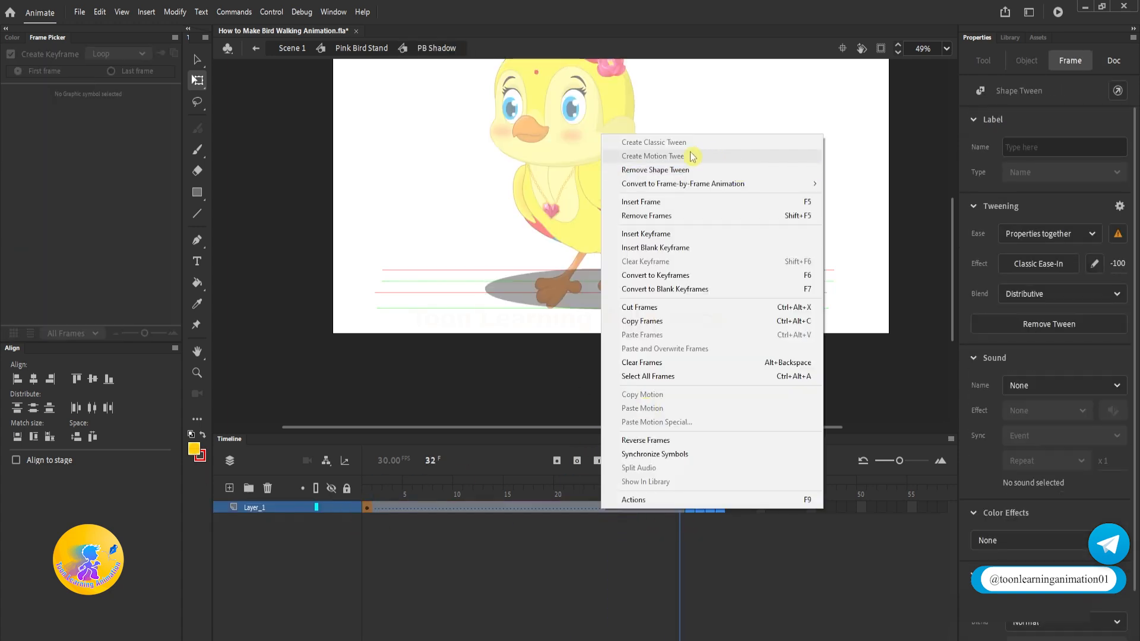
left_click(732, 169)
double_click(681, 380)
Replay the walk from frame 1 to check the cleaned-up shadow, with the whole bird in view.
left_click_drag(609, 487, 169, 488)
key("Return")
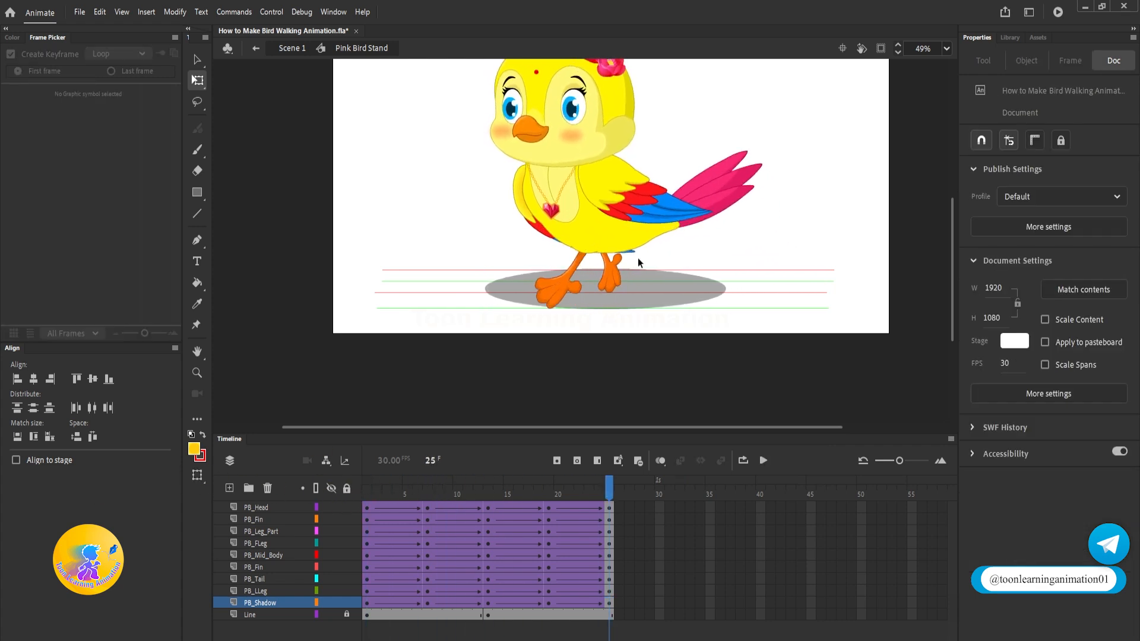
scroll(626, 288, "up", 2)
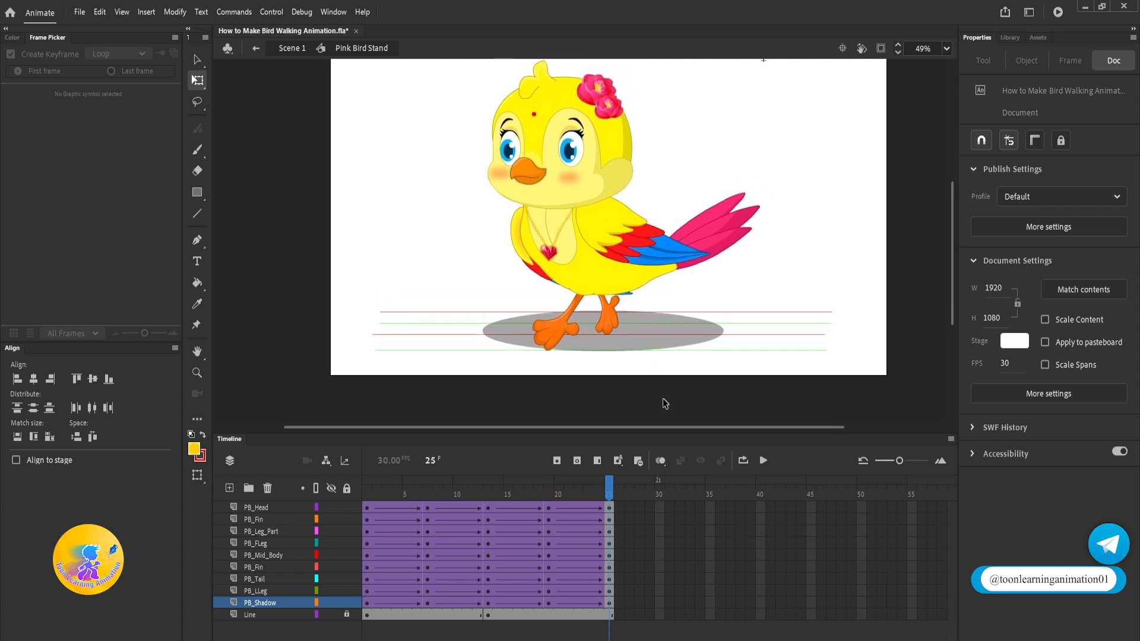
Duplicate frames 1 to 25 of all bird layers to start at frame 26, leaving out the Line layer.
left_click_drag(608, 508, 359, 611)
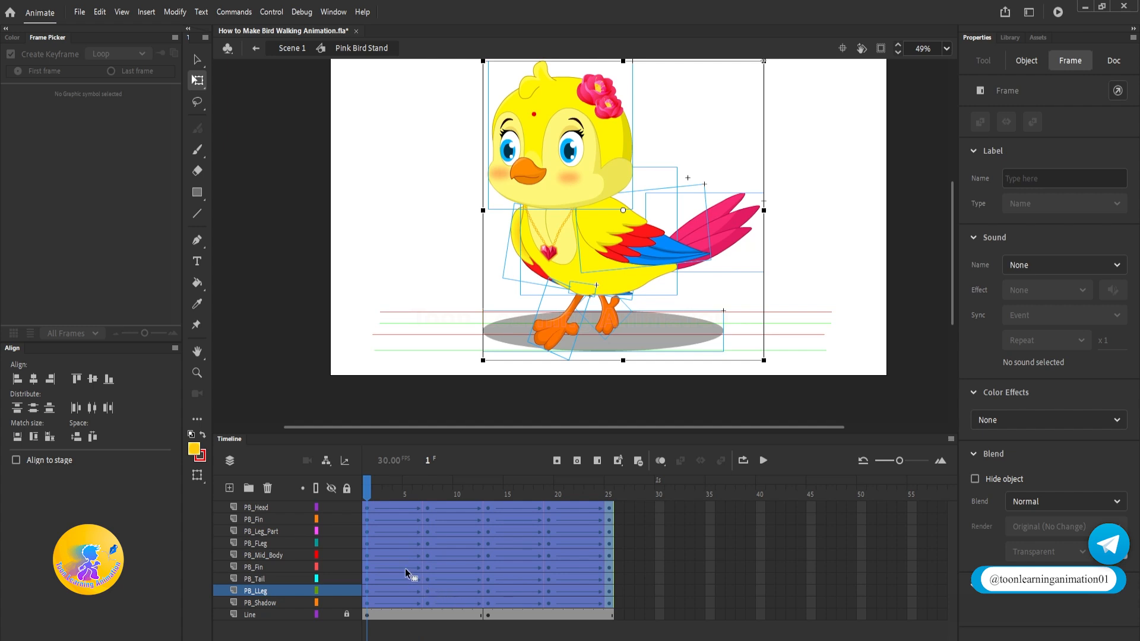
left_click_drag(405, 568, 659, 556)
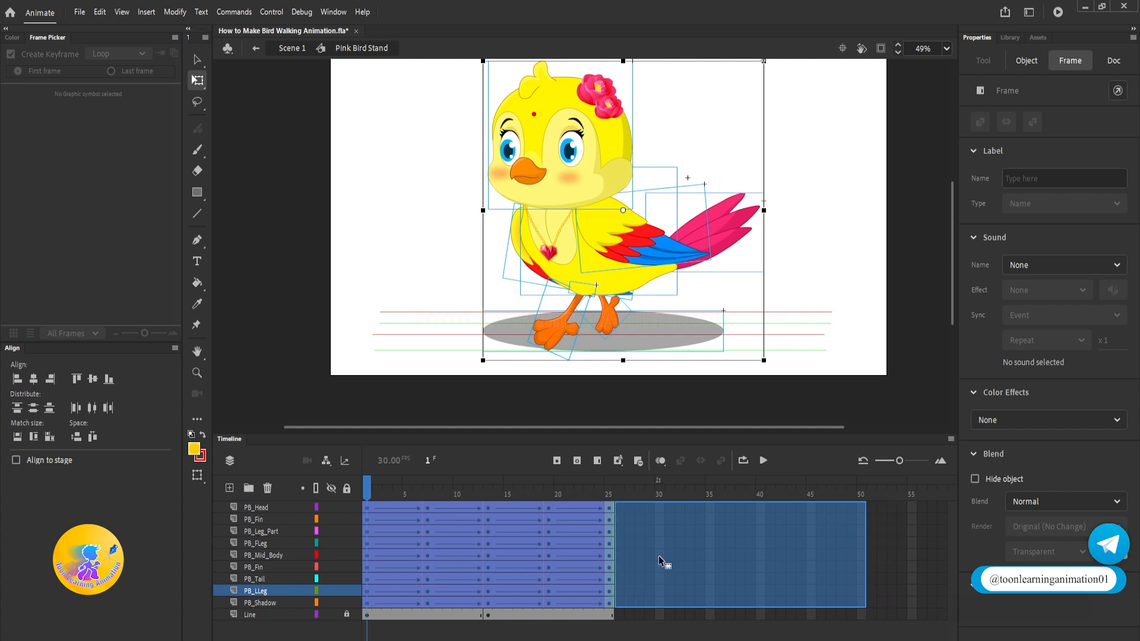
left_click_drag(659, 557, 659, 557)
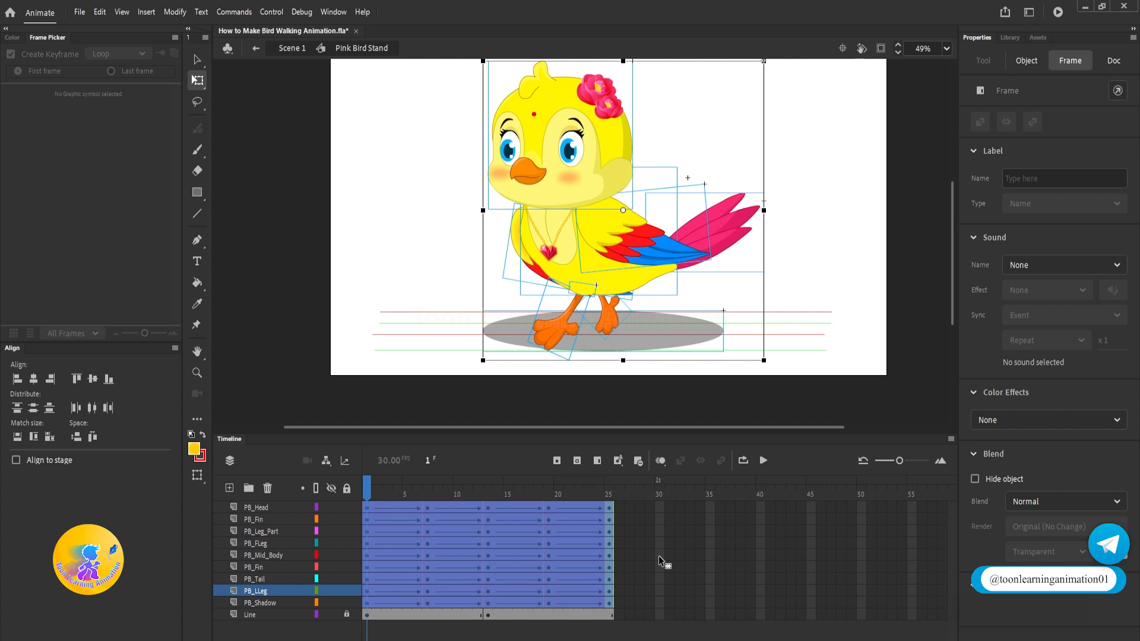
Compare frames 25 and 26 and remove the duplicate frame from all layers so the second cycle starts at frame 25.
left_click(611, 488)
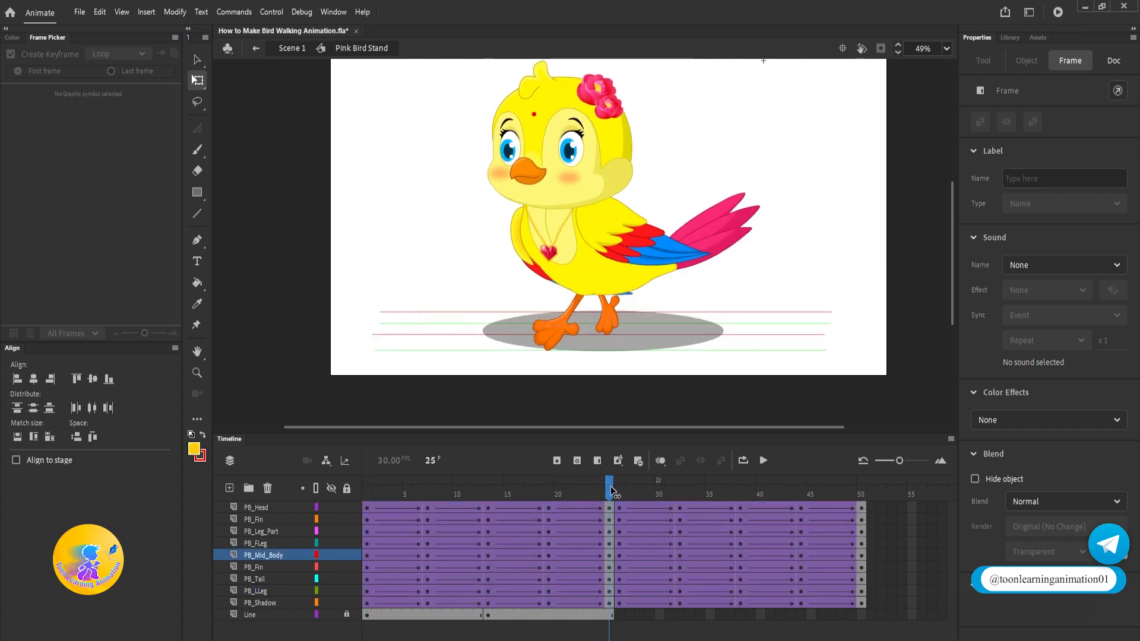
left_click(607, 491)
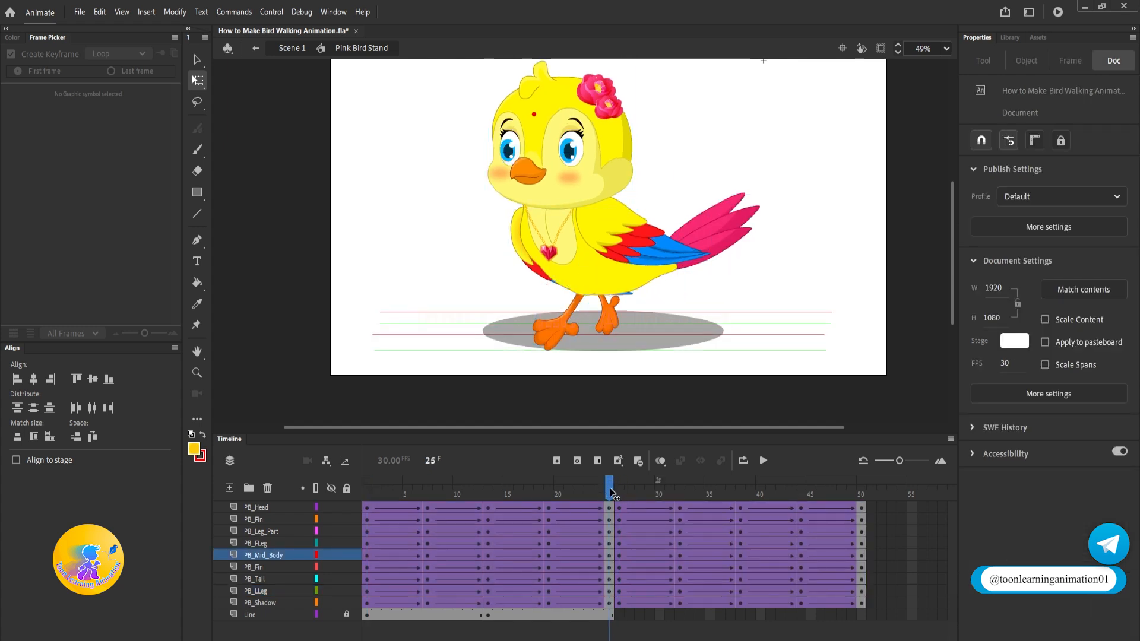
left_click_drag(612, 491, 614, 491)
left_click(622, 492)
left_click(611, 496)
key("shift+F5")
key("shift+F5")
key("F5")
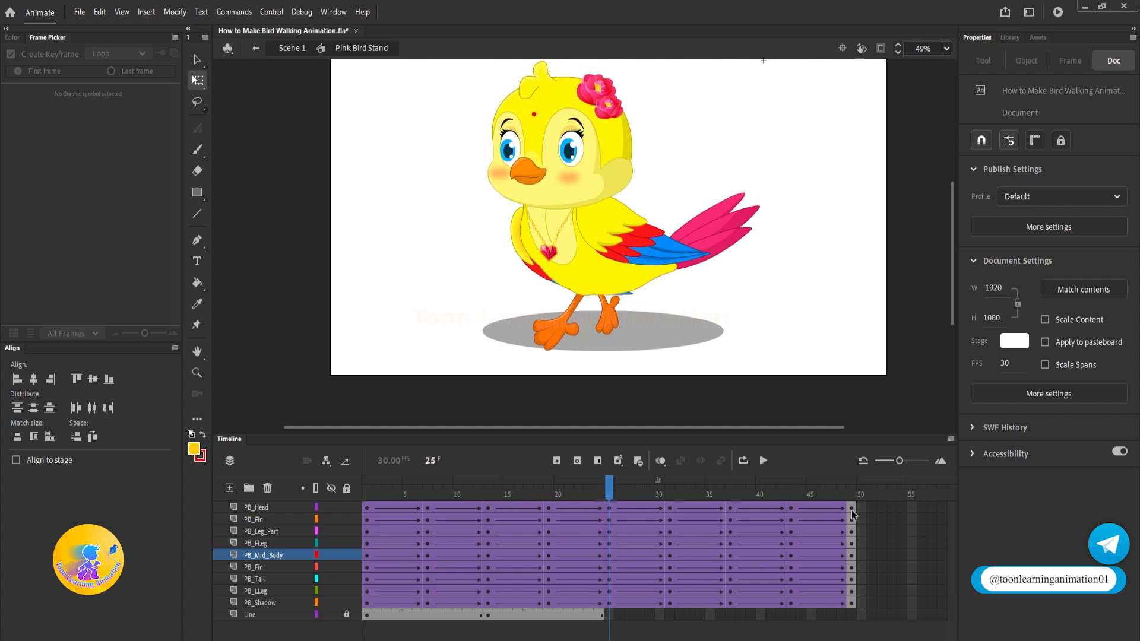
Duplicate frames 25 to 49 of all bird layers to start at frame 49, adding another walk cycle.
left_click_drag(853, 510, 611, 604)
left_click_drag(654, 584, 851, 518)
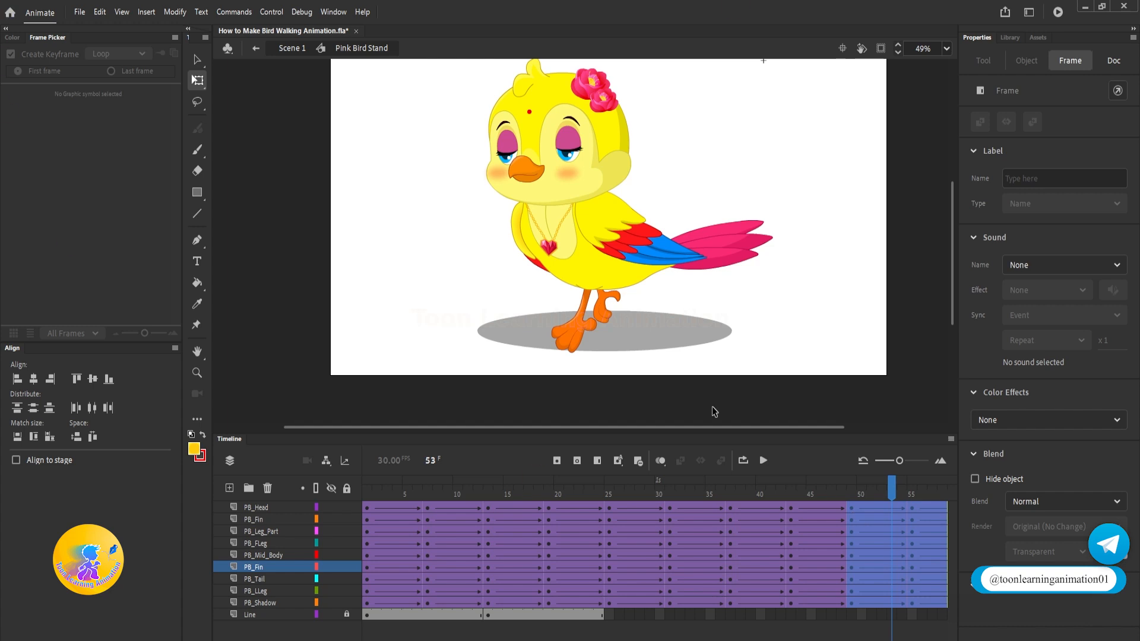
Select the rear leg at frame 1, inspect the inside of the PB FLeg symbol, and return to Pink Bird Stand.
left_click(368, 482)
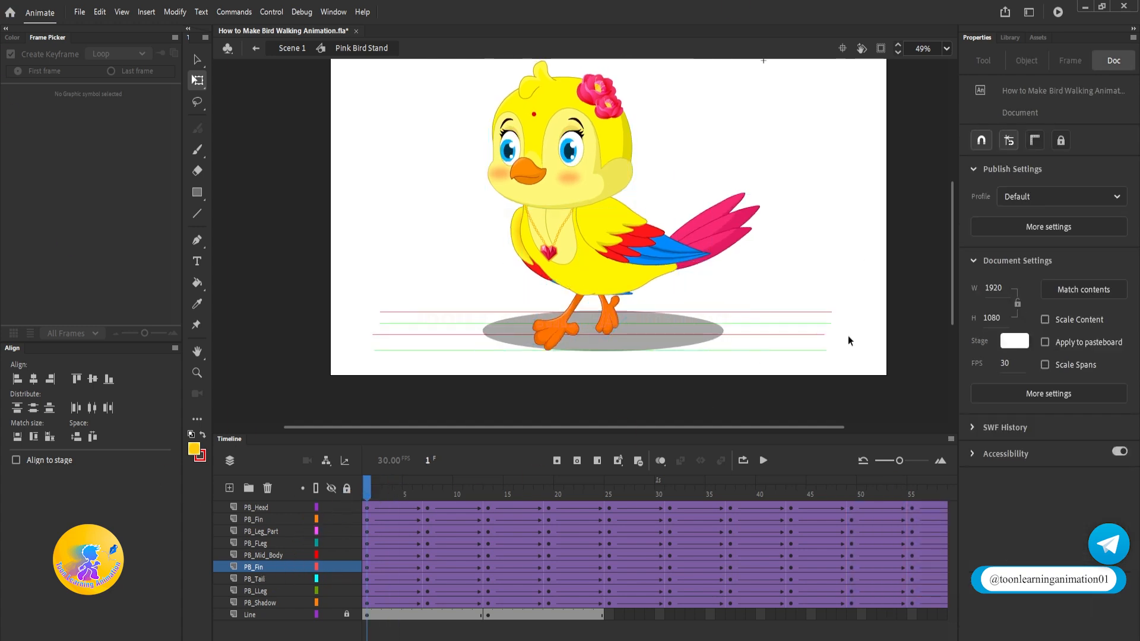
left_click(551, 332)
left_click(611, 319)
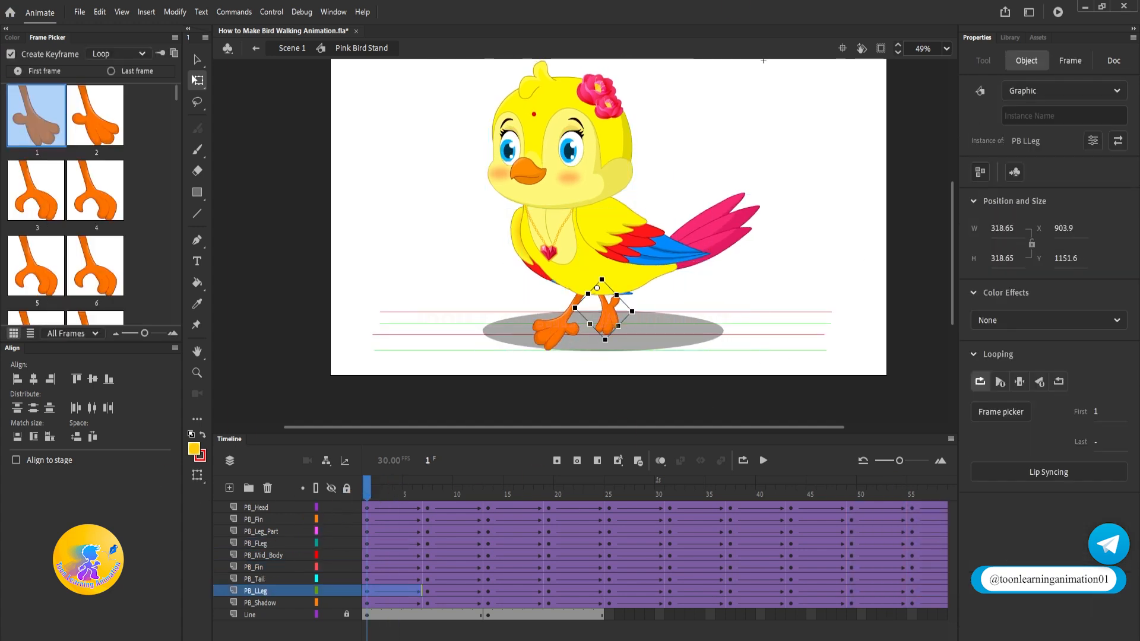
key("v")
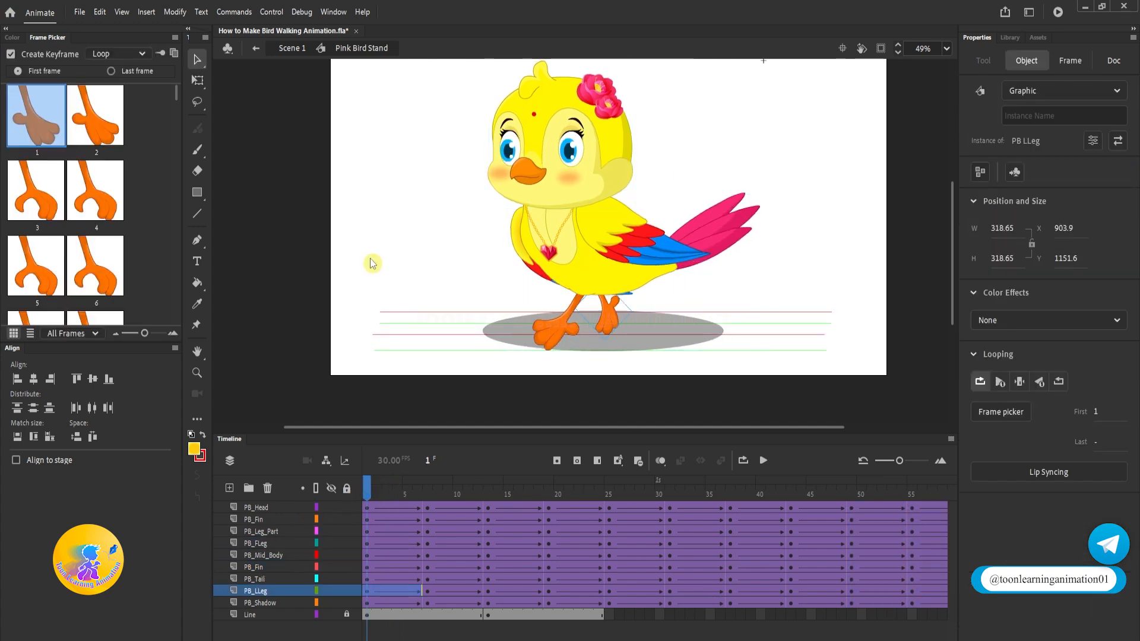
double_click(557, 337)
mouse_move(369, 482)
left_mouse_down()
mouse_move(534, 482)
mouse_move(368, 482)
left_mouse_up()
double_click(815, 240)
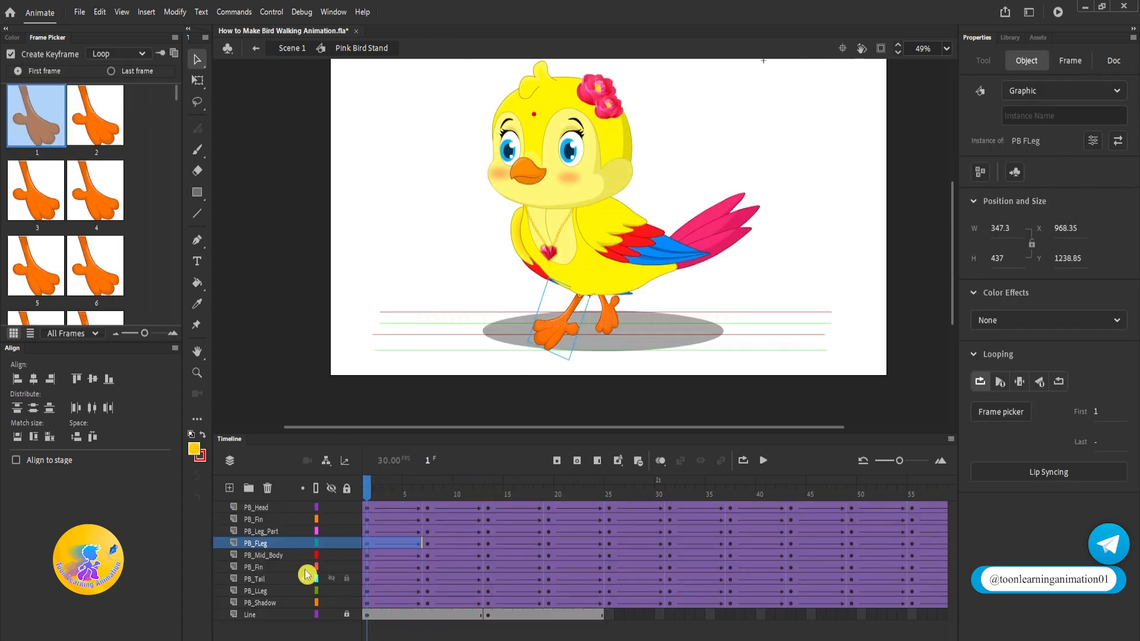
Try synchronizing the symbols across all bird layers from PB_Head to PB_Shadow.
left_click(261, 508)
left_click(264, 604, "shift")
right_click(499, 583)
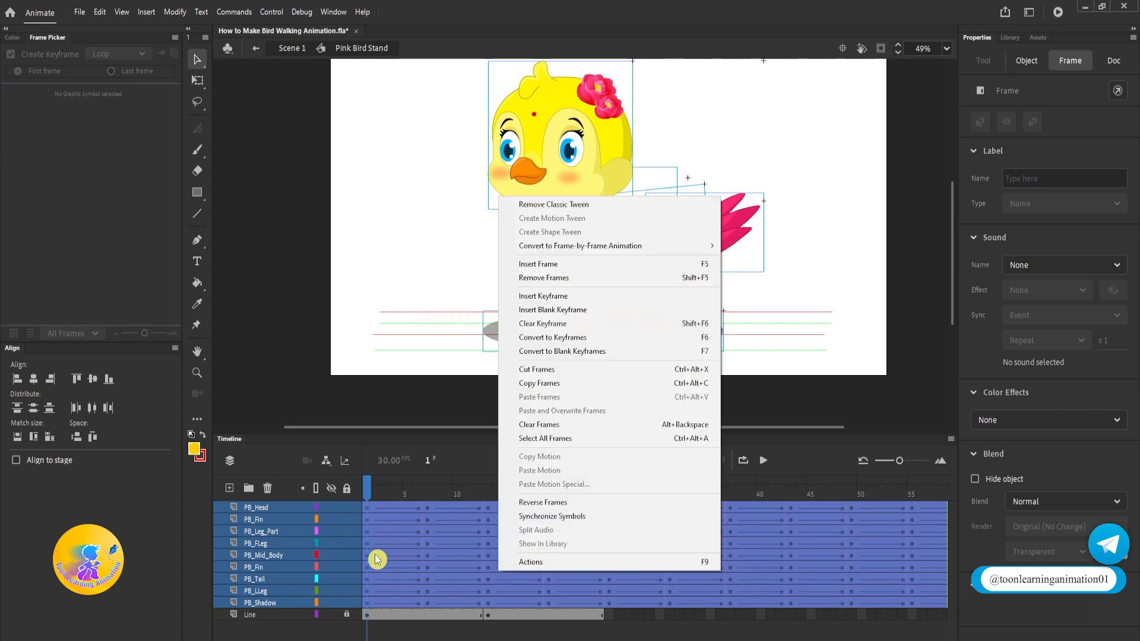
left_click(549, 517)
left_click(868, 279)
Play the walk through to check how the bird's legs and body move.
key("Return")
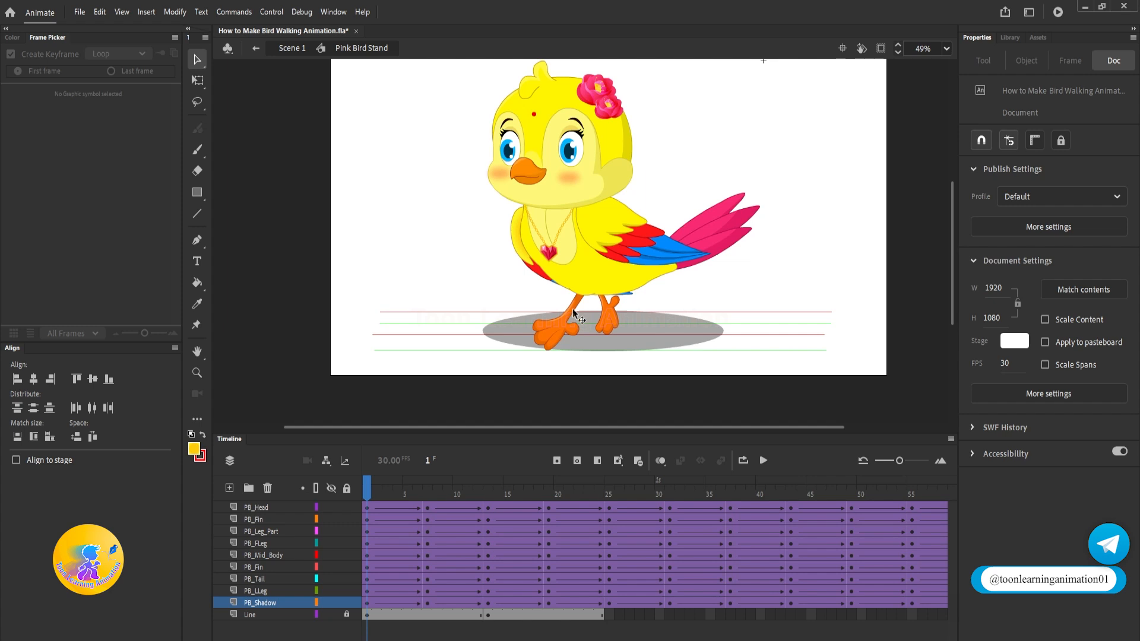
key("Return")
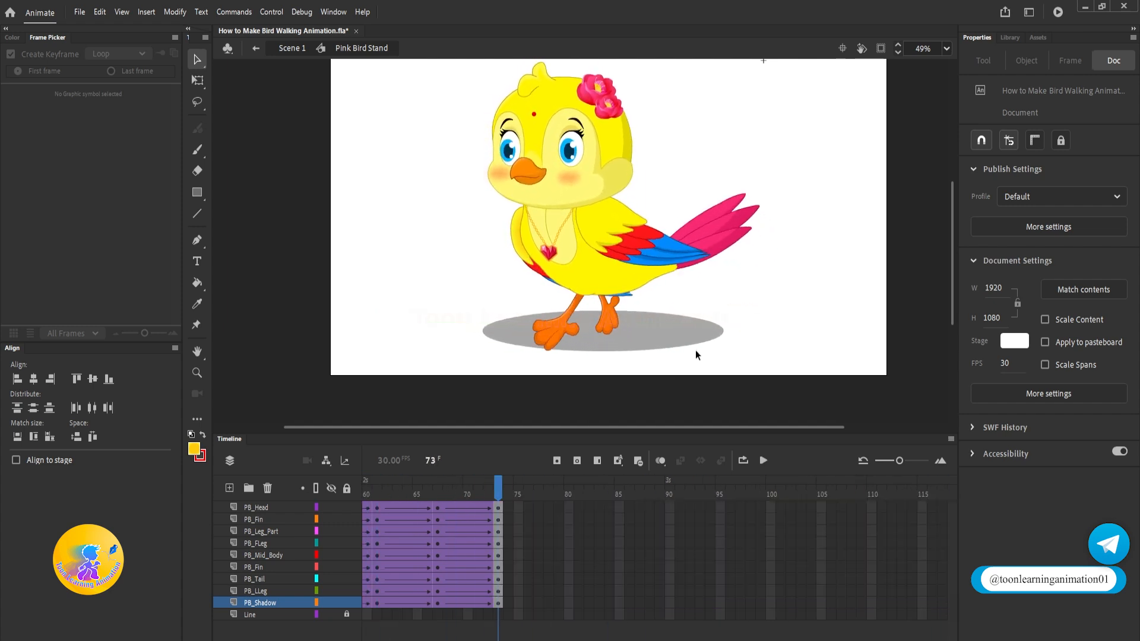
key("Return")
key("Return")
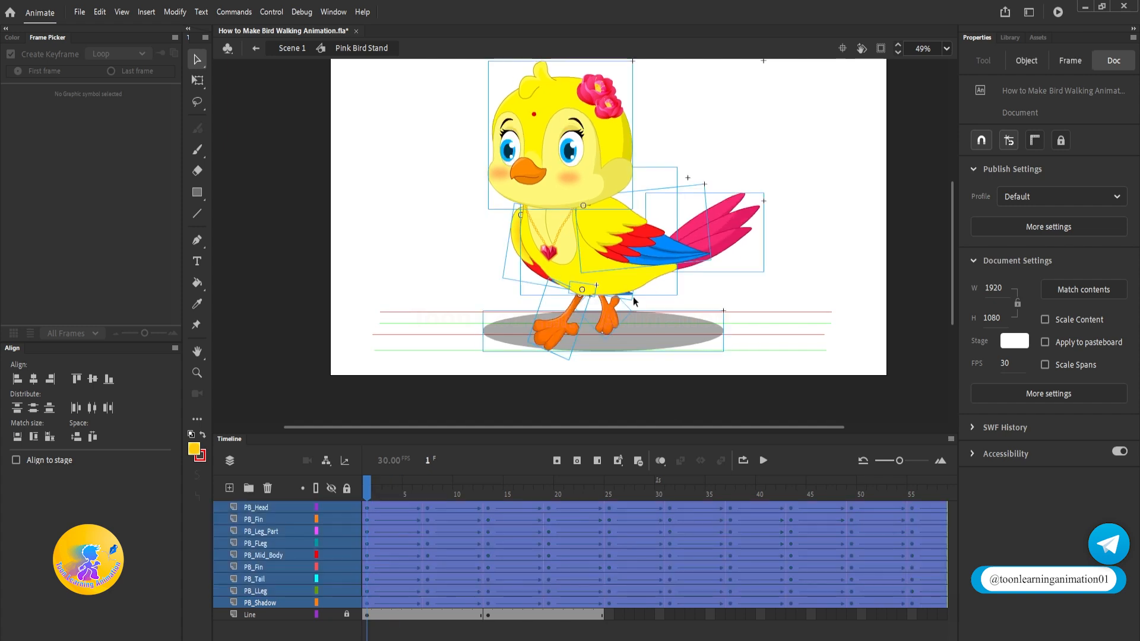
left_click(637, 300)
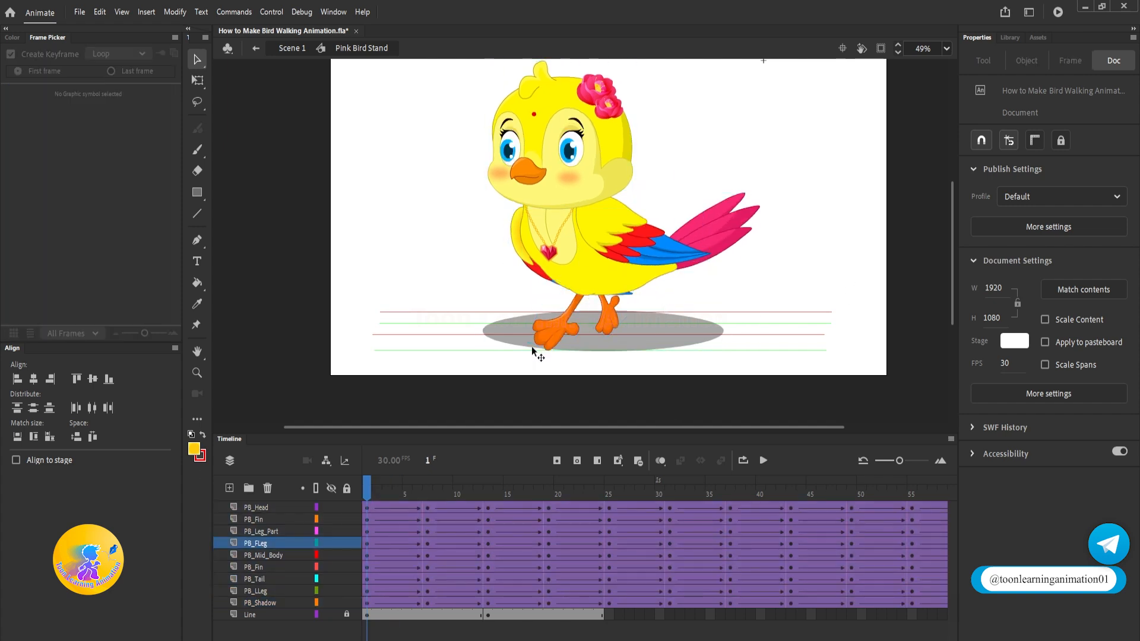
Lock the PB_FLeg and PB_LLeg layers and synchronize the symbols on all the other bird layers from PB_Head to PB_Shadow.
left_click(561, 336)
left_click(347, 543)
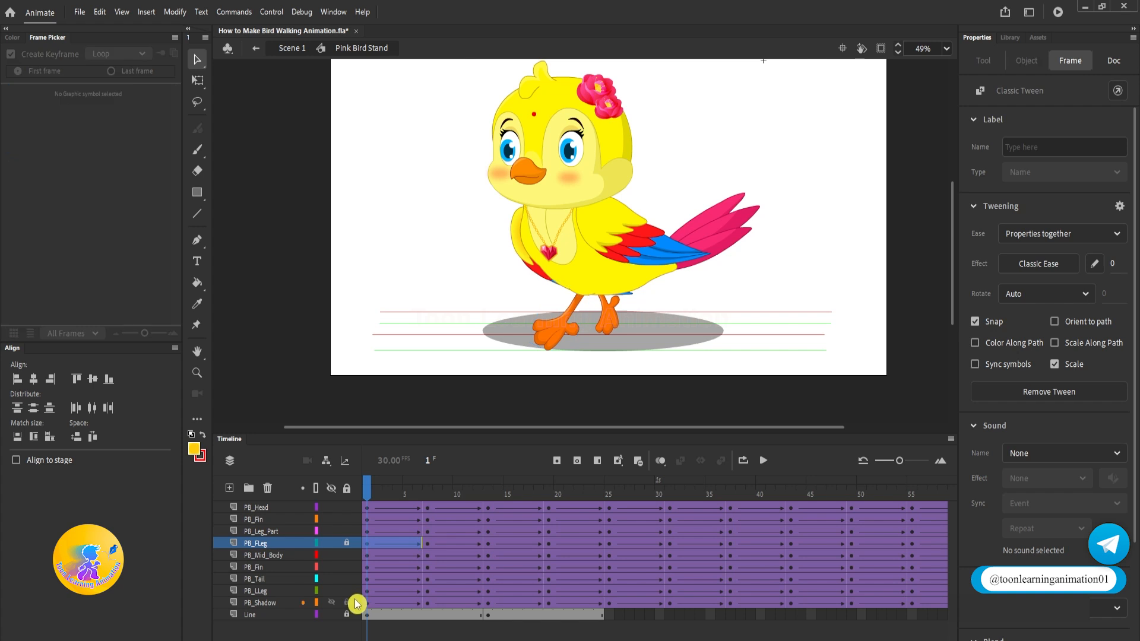
left_click(653, 350)
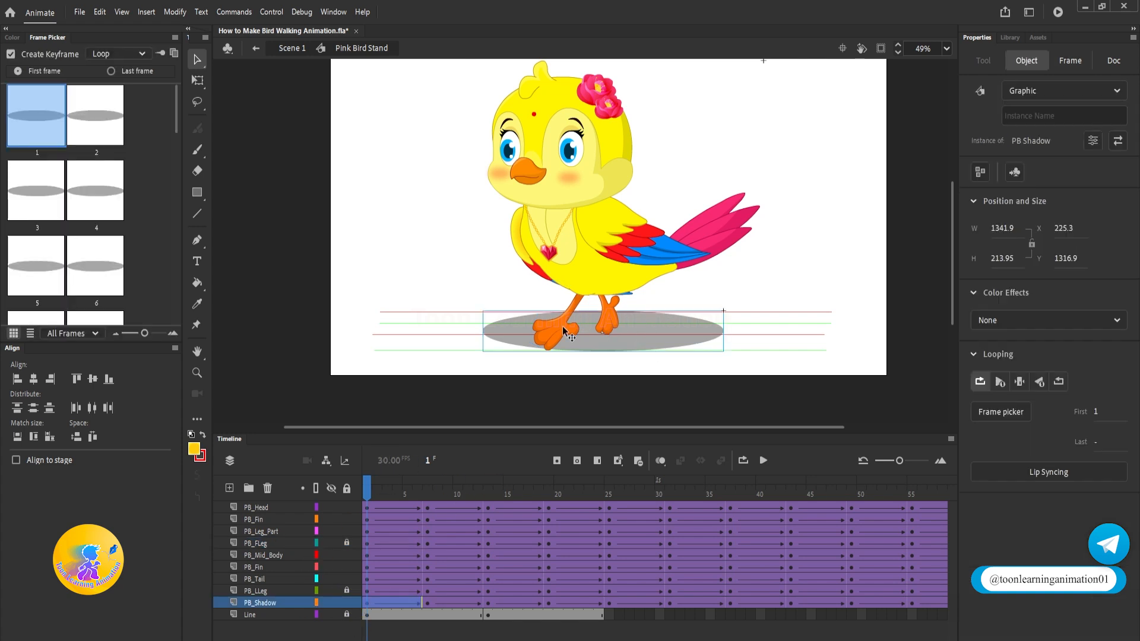
left_click(261, 512, "shift")
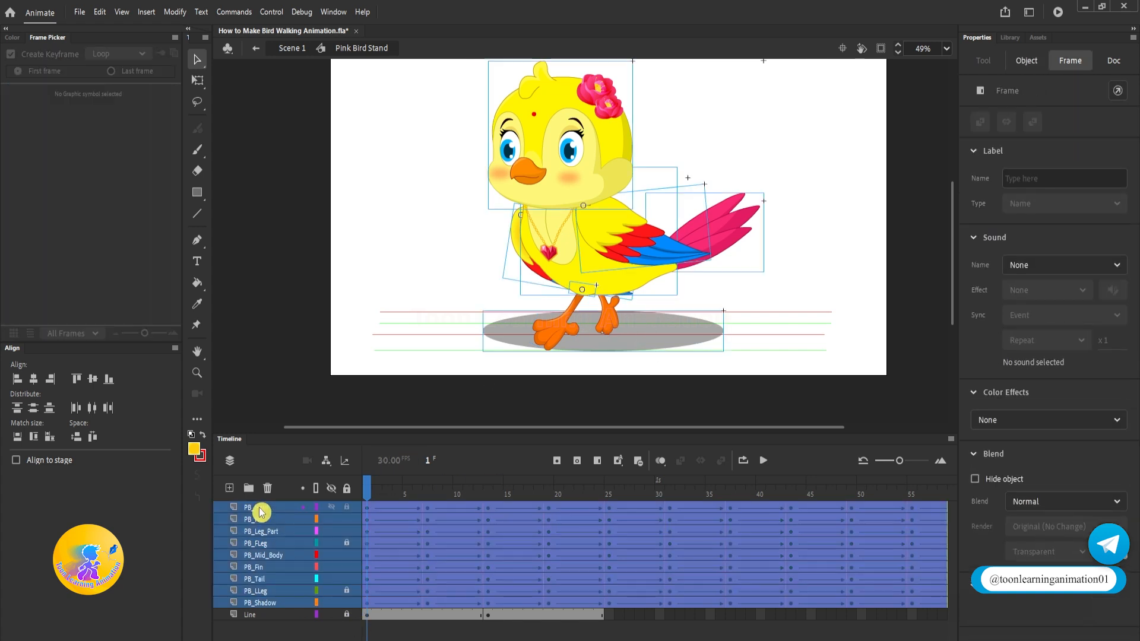
left_click(260, 591, "ctrl")
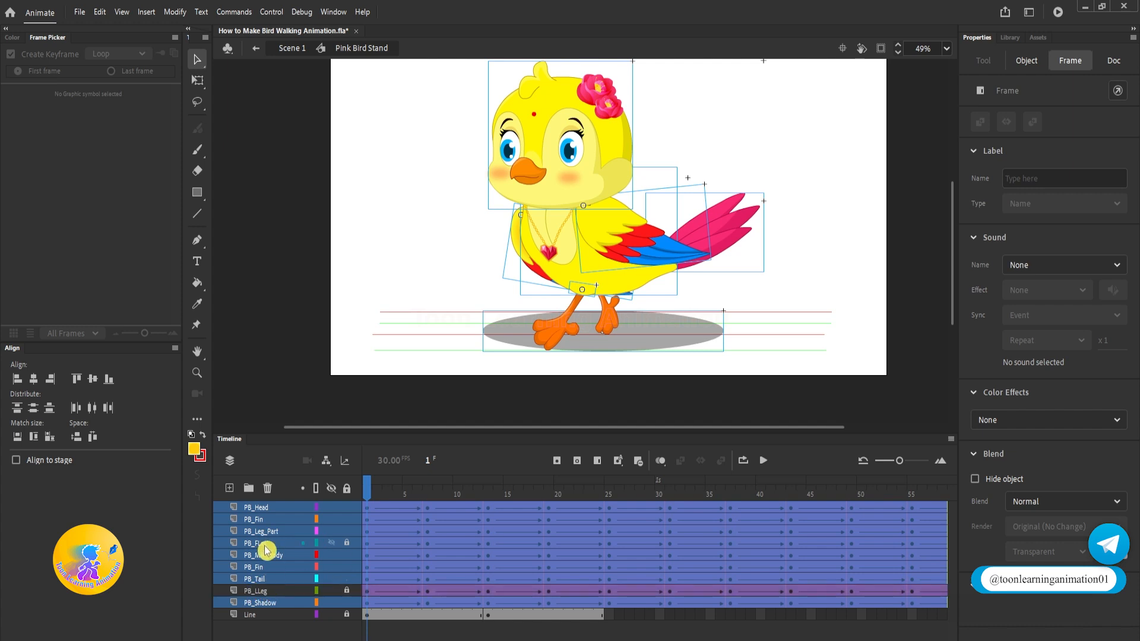
left_click(264, 544, "ctrl")
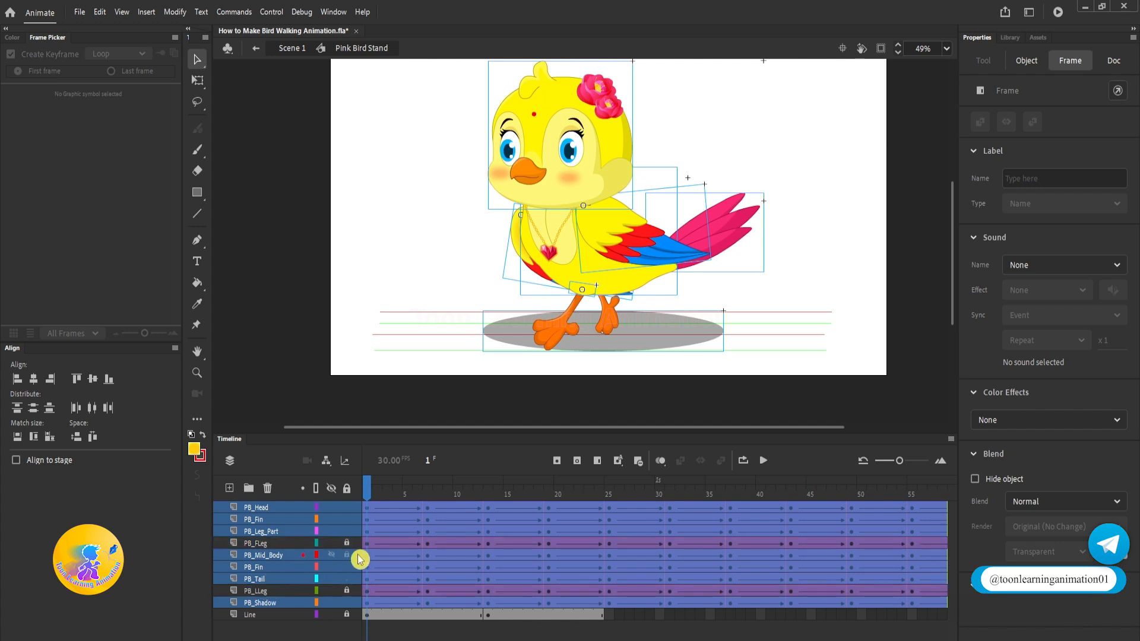
right_click(564, 520)
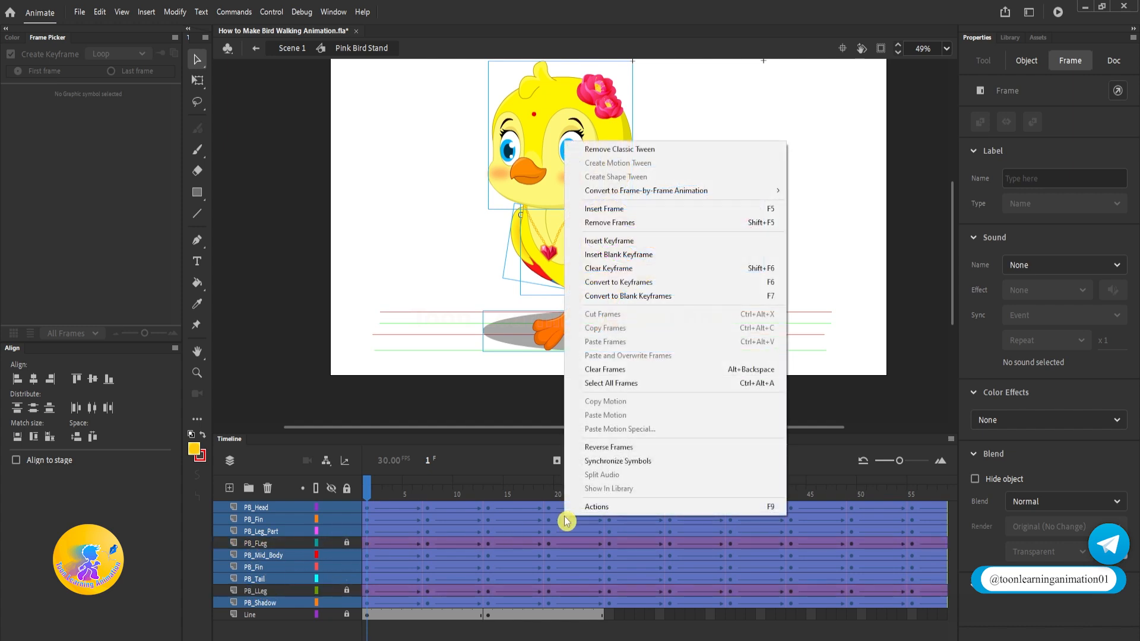
left_click(604, 462)
Return to Scene 1 and play the walk animation with the whole stage in view.
double_click(823, 197)
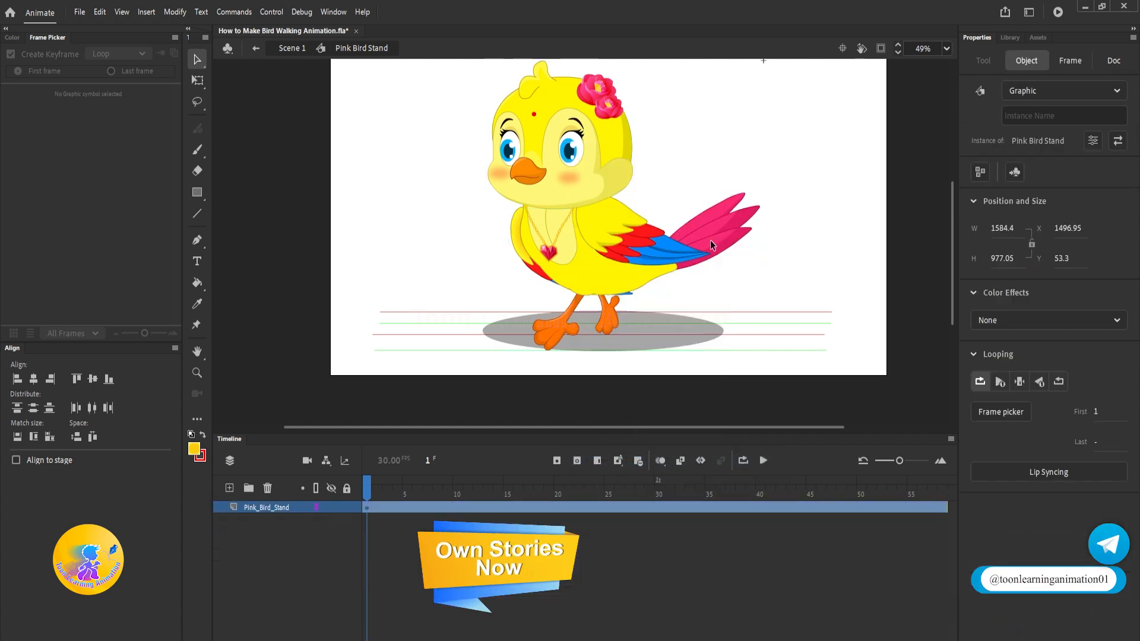
scroll(838, 275, "down", 2)
left_click(838, 273)
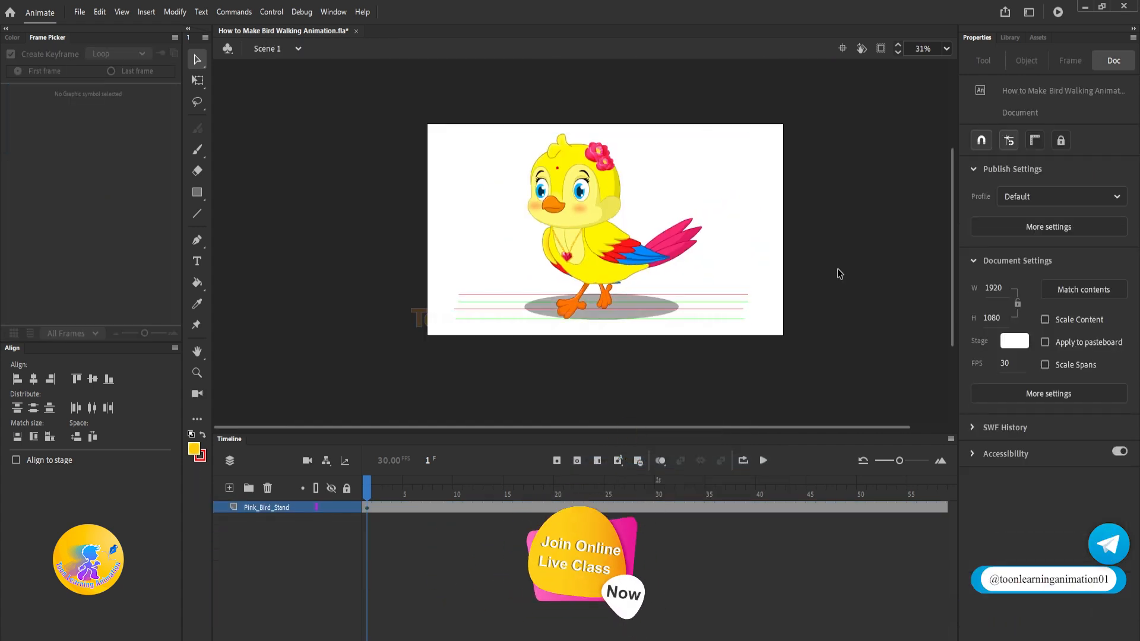
key("Return")
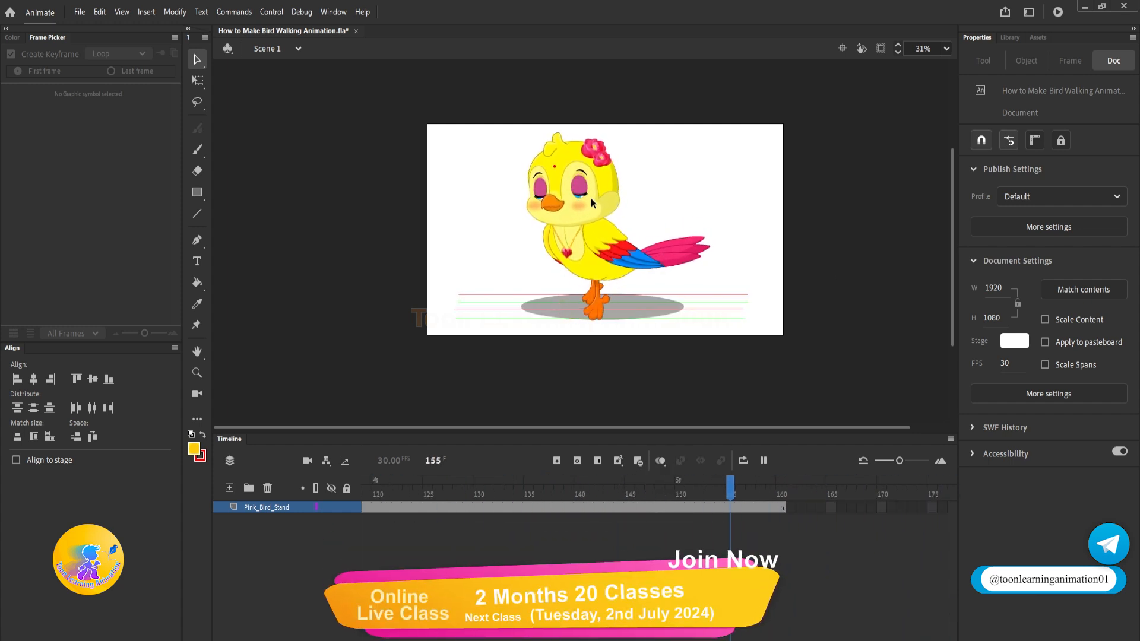
key("Return")
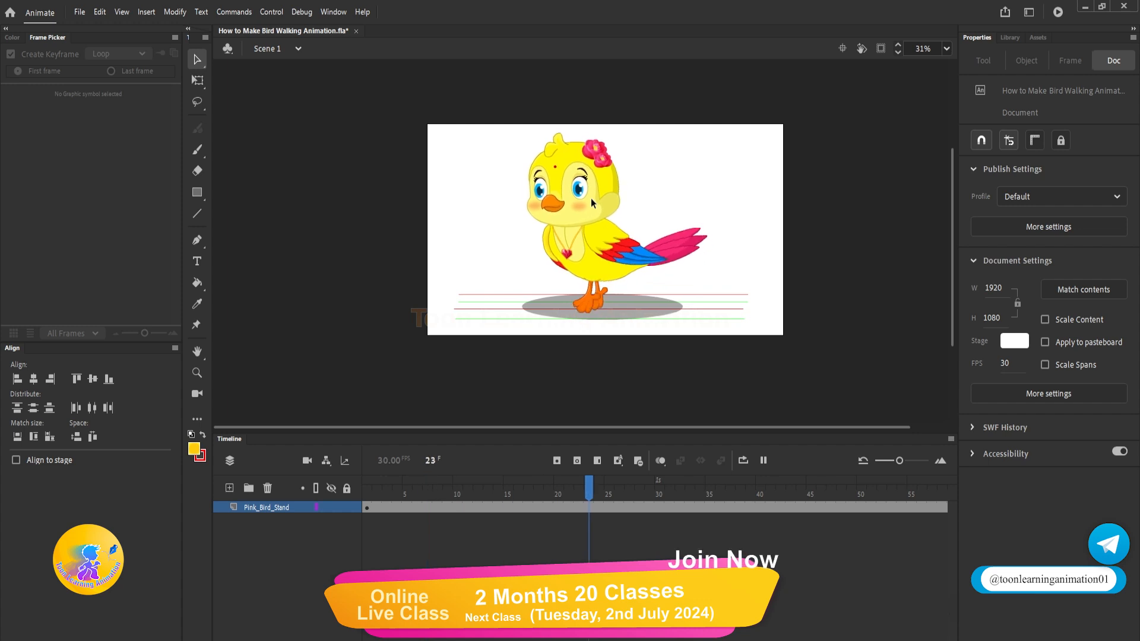
key("Return")
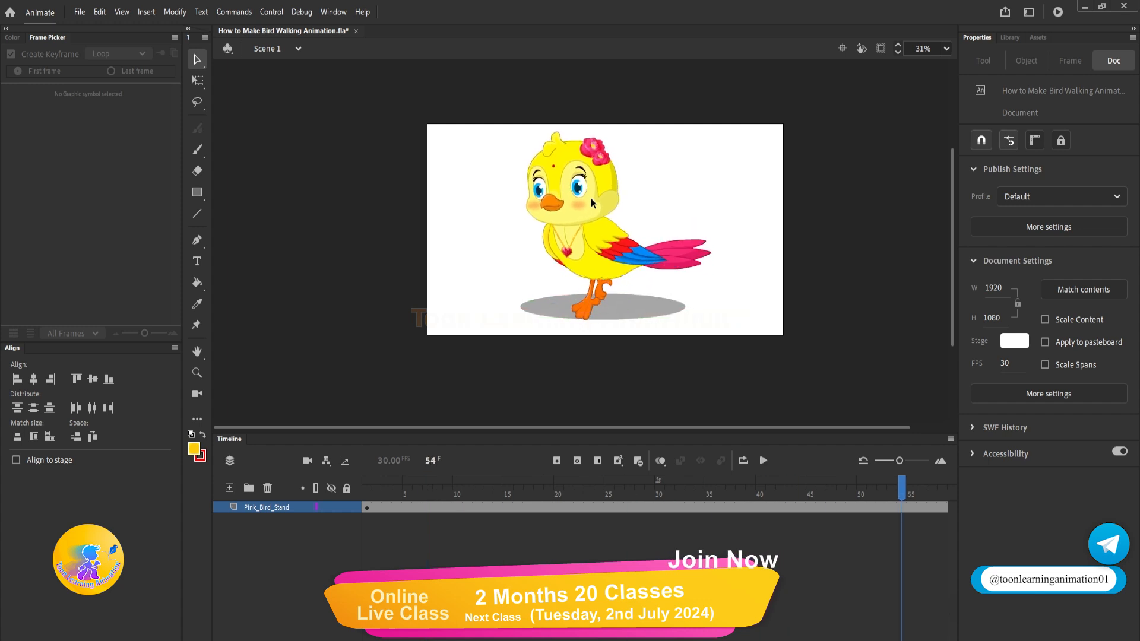
Extend the Line layer's frames along the repeated walk cycles inside Pink Bird Stand, and replay the walk from Scene 1.
double_click(590, 198)
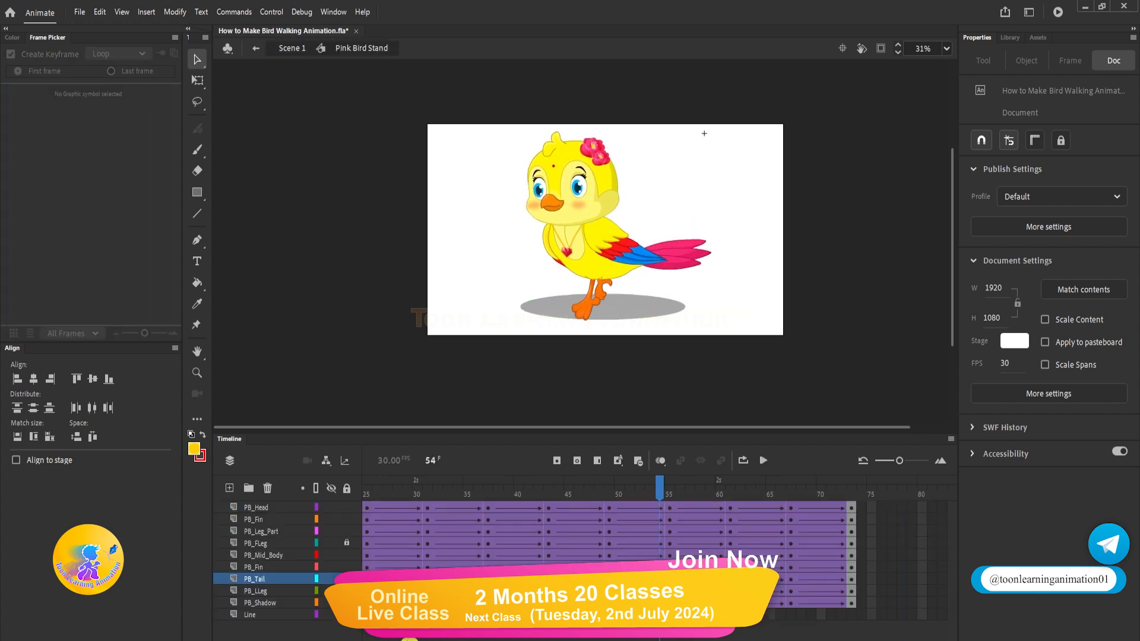
scroll(566, 604, "left", 5)
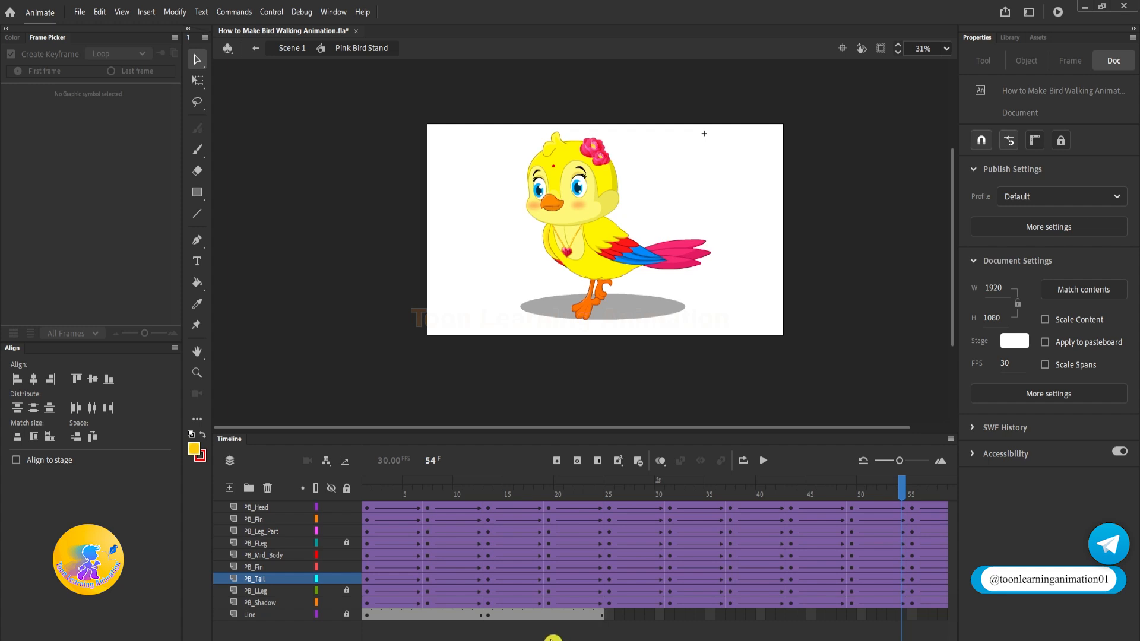
scroll(553, 614, "right", 10)
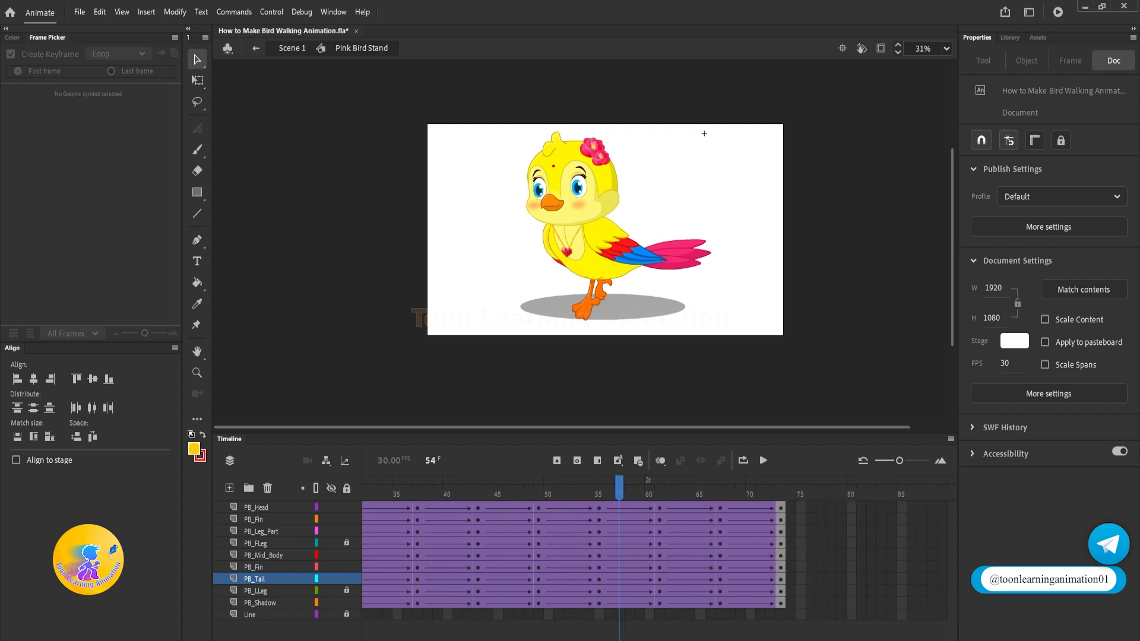
left_click(558, 615)
double_click(802, 316)
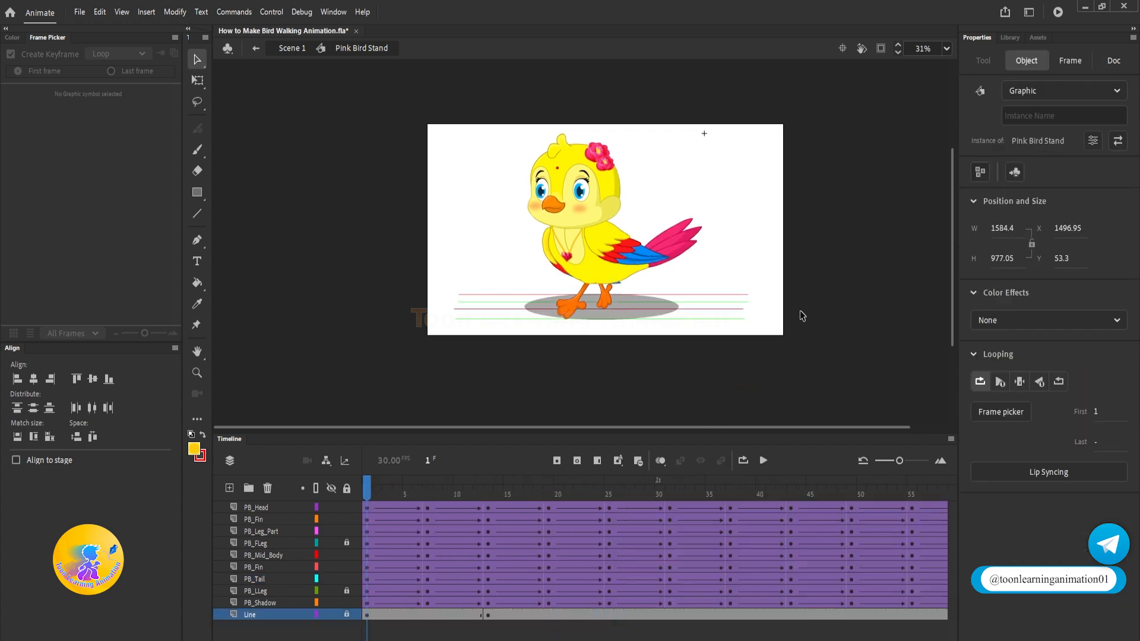
key("Return")
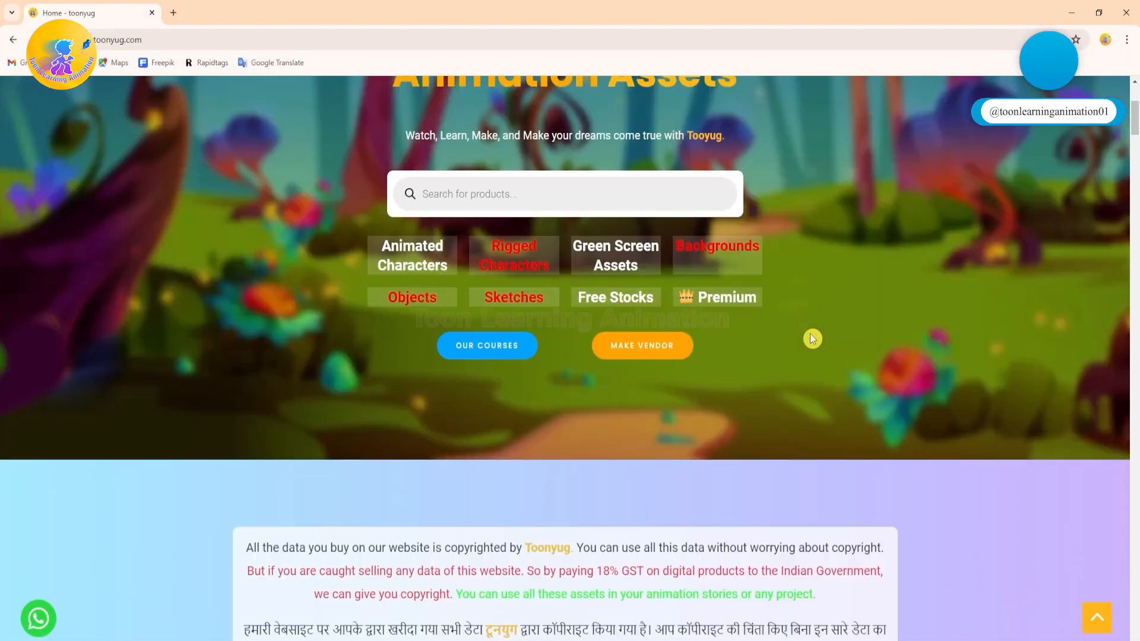
scroll(957, 318, "down", 15)
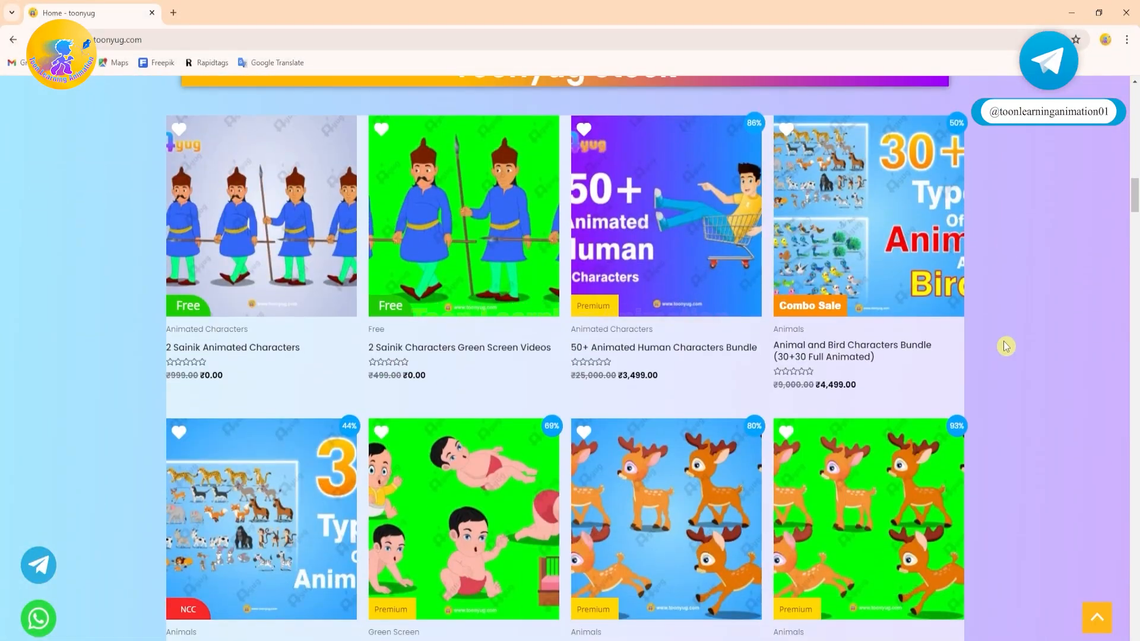
scroll(1006, 346, "down", 10)
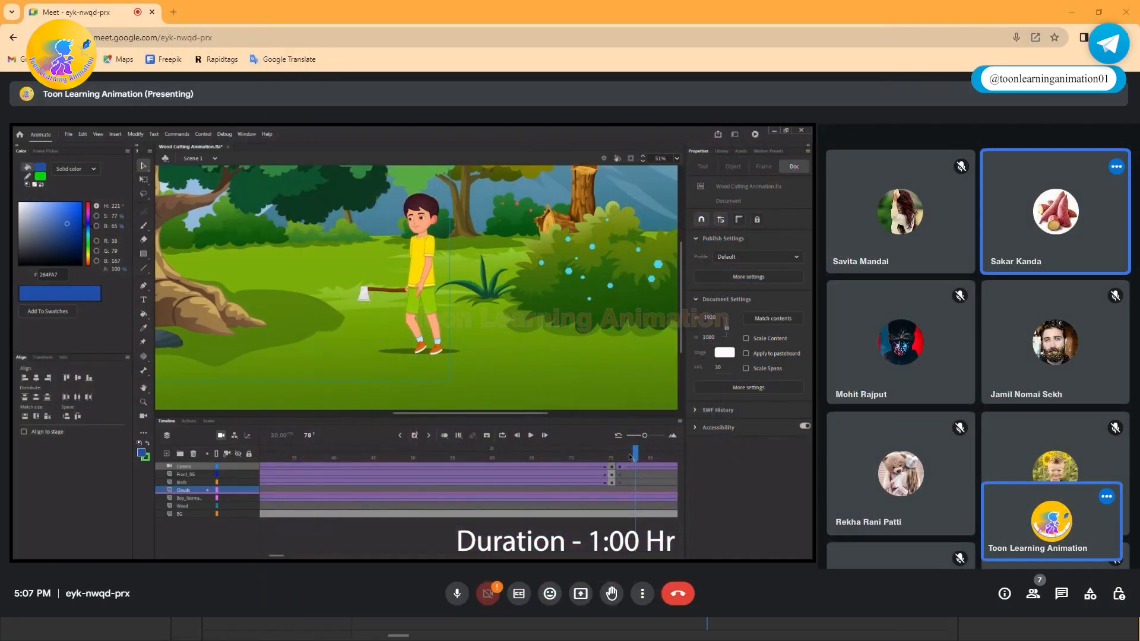
left_click_drag(631, 458, 374, 457)
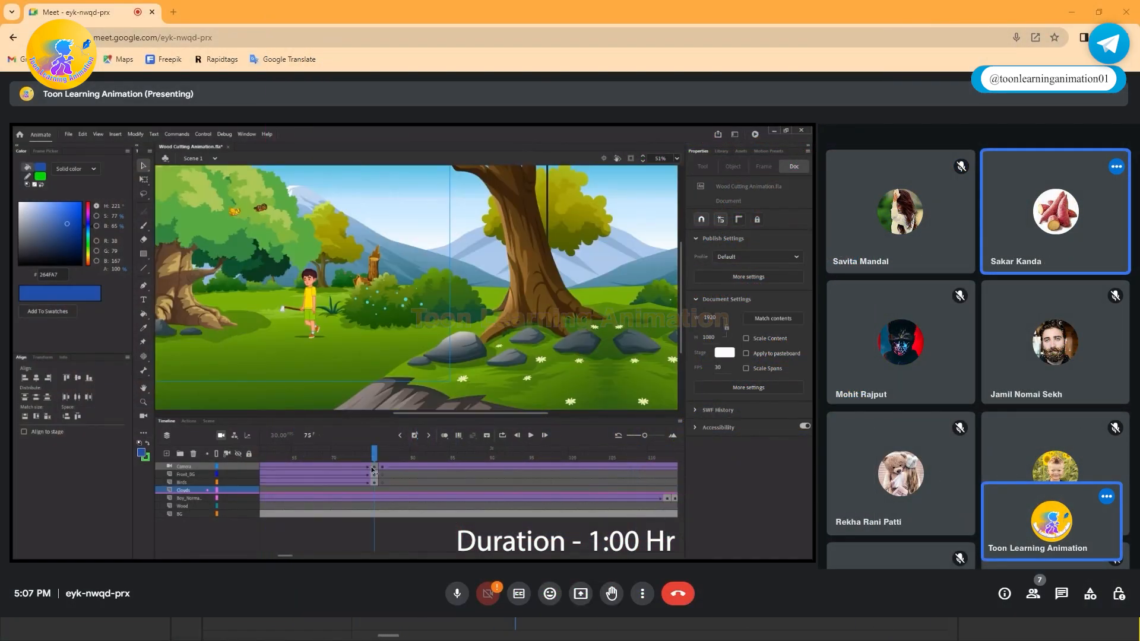
left_click(193, 498)
left_click_drag(224, 482, 207, 498)
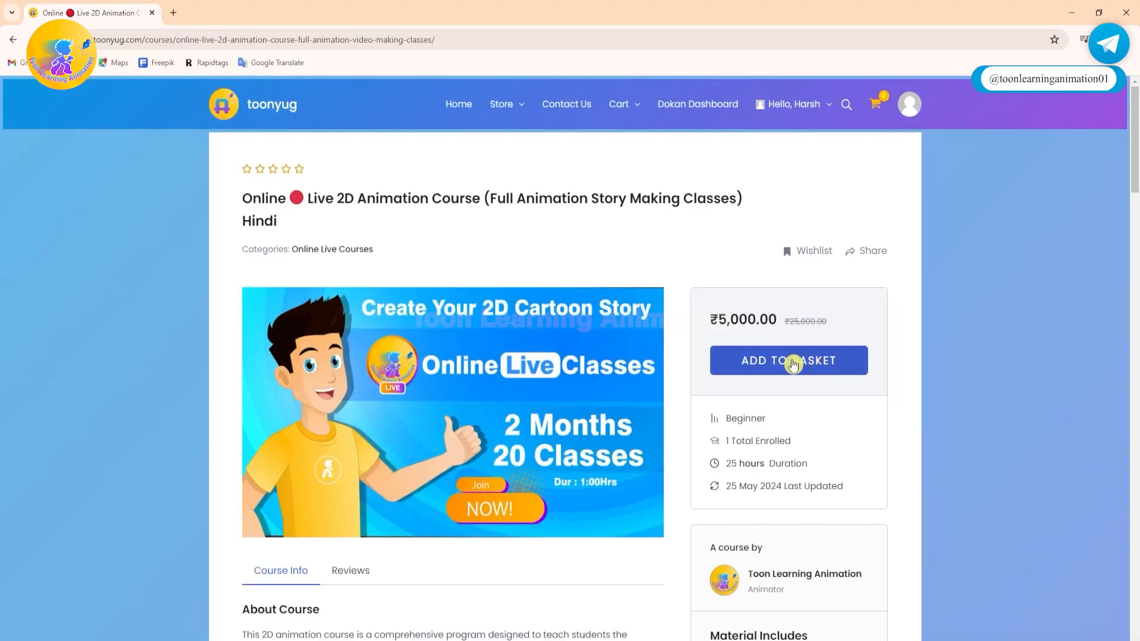
scroll(796, 326, "down", 1)
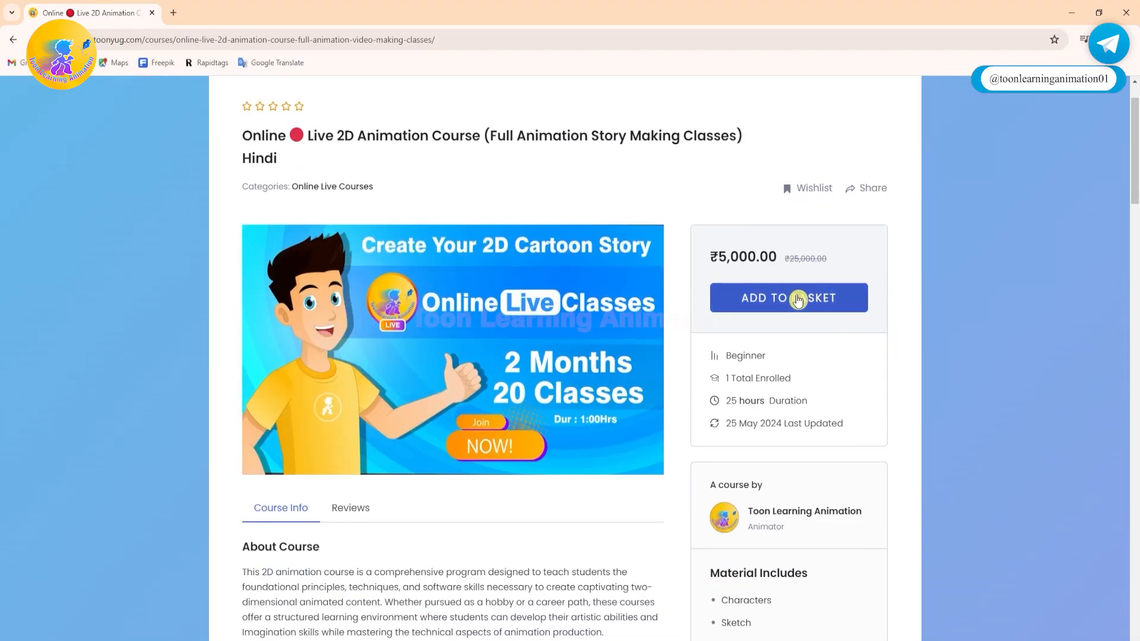